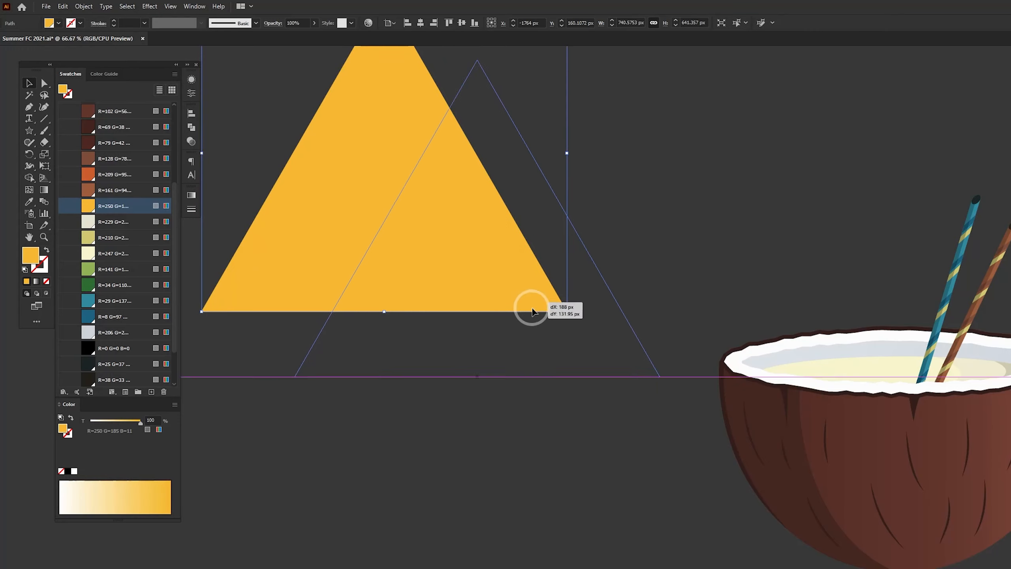
- Flatten and widen the yellow triangle to about 775 by 240 px and place it beside the coconut
{"action": "left_click_drag", "start_coordinate": [476, 102], "coordinate": [477, 299]}
{"action": "left_click_drag", "start_coordinate": [661, 359], "coordinate": [677, 358]}
{"action": "left_click_drag", "start_coordinate": [480, 332], "coordinate": [458, 263]}
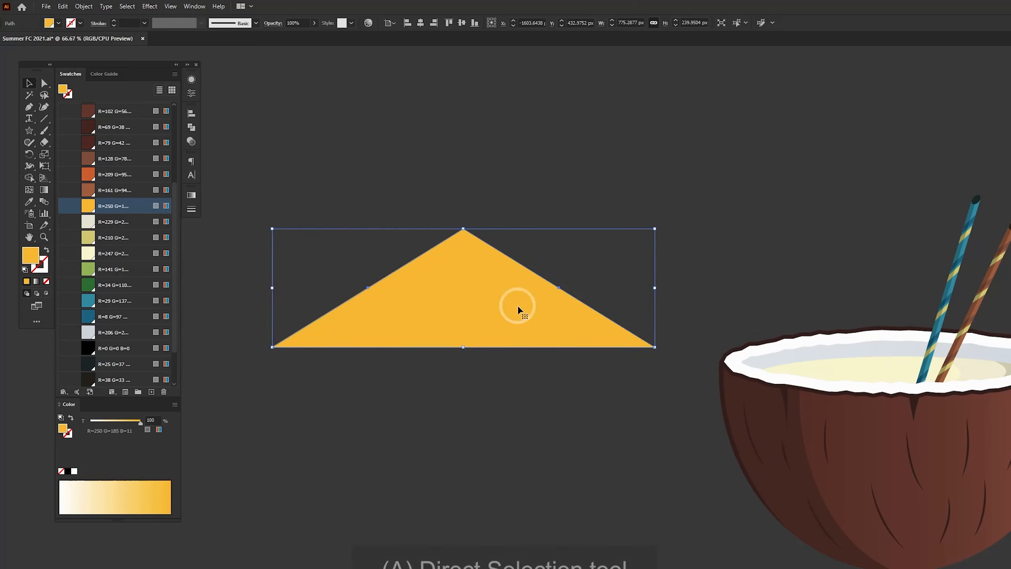
- Add an anchor point at the middle of the triangle's base and bend the base into a shallow downward curve
{"action": "key", "text": "a"}
{"action": "left_click", "coordinate": [462, 348]}
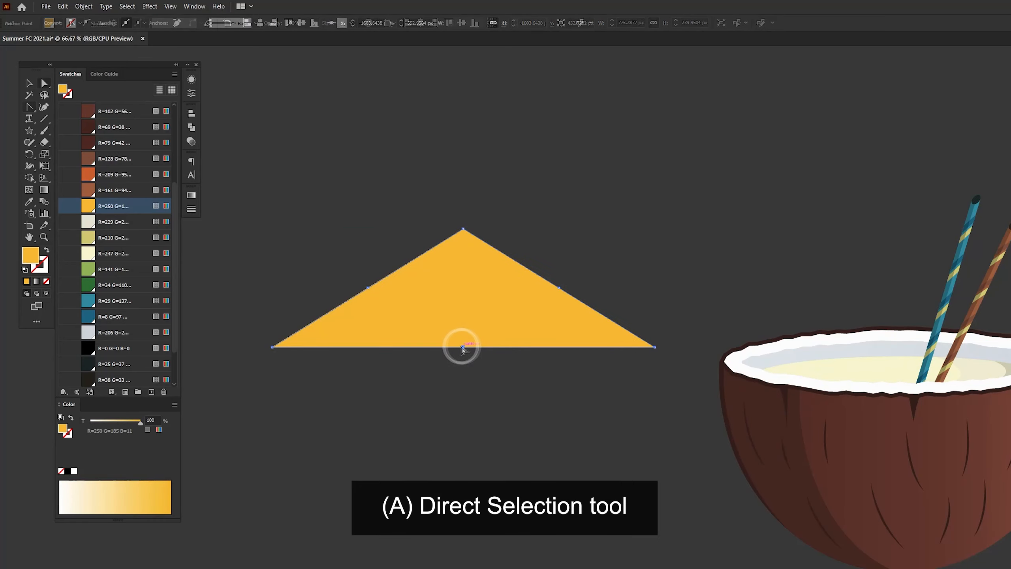
{"action": "left_click_drag", "start_coordinate": [462, 348], "coordinate": [329, 365]}
{"action": "key", "text": "shift+c"}
{"action": "left_click", "coordinate": [577, 393]}
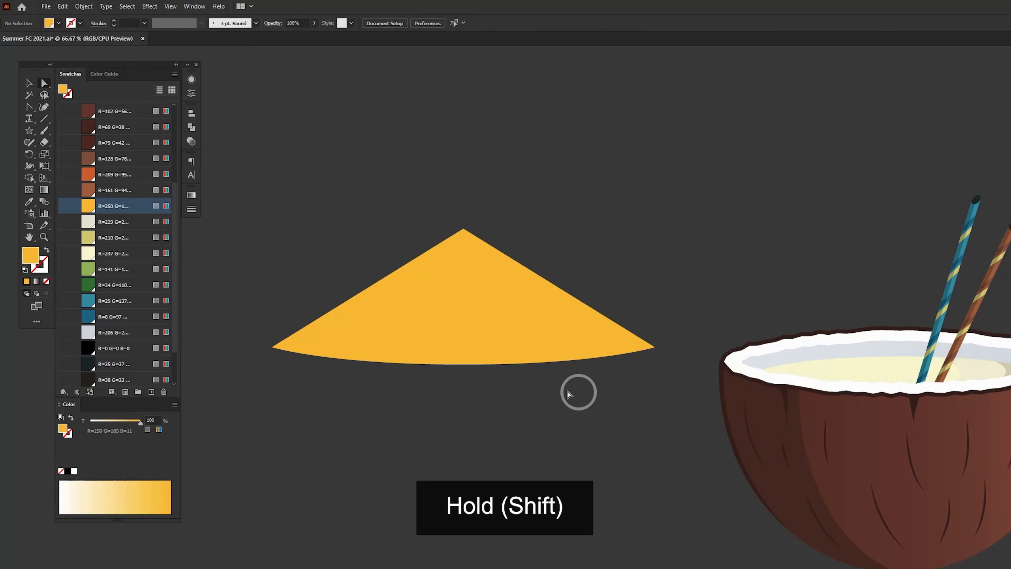
- Draw a narrow orange (R=209) stripe with the Pen tool from the apex along the triangle's right edge
{"action": "left_click", "coordinate": [113, 174]}
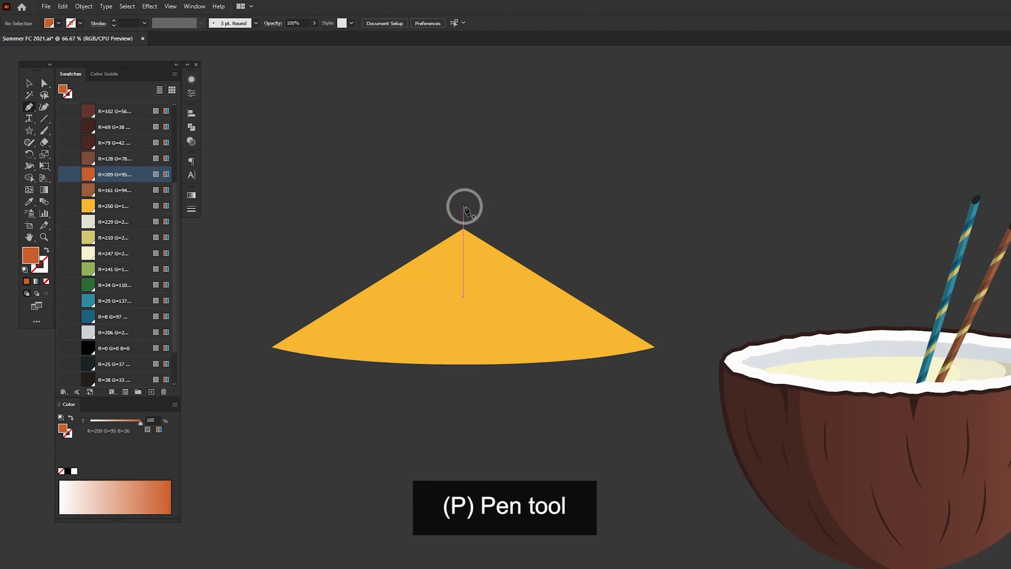
{"action": "key", "text": "ctrl+equal"}
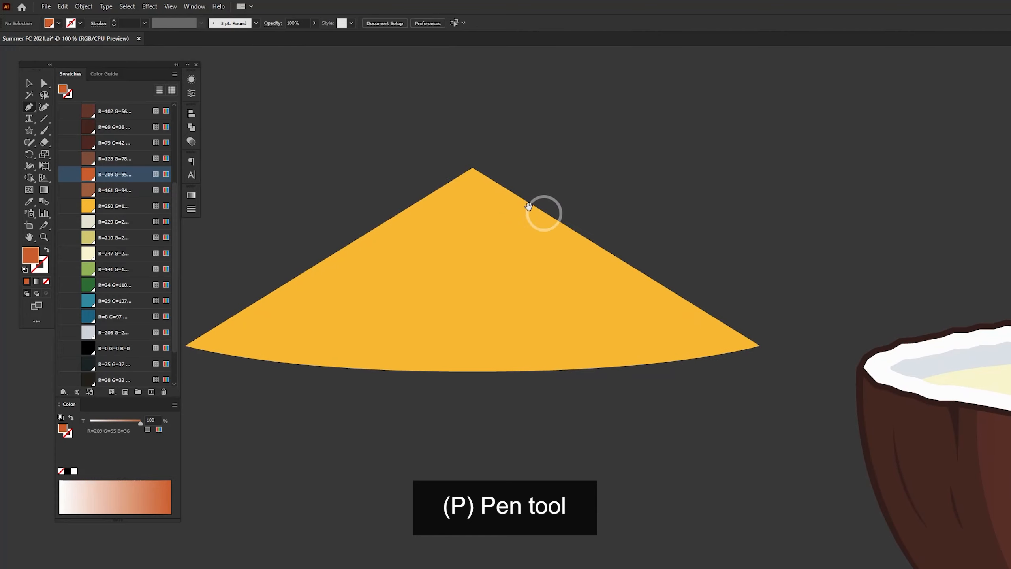
{"action": "left_click", "coordinate": [472, 170]}
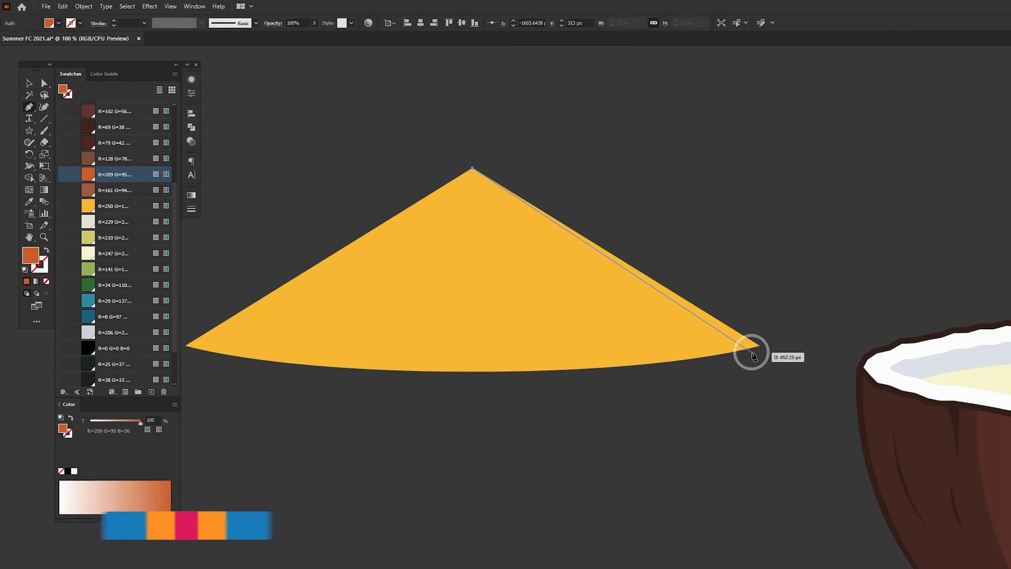
{"action": "mouse_move", "coordinate": [758, 347]}
{"action": "left_mouse_down"}
{"action": "mouse_move", "coordinate": [750, 352]}
{"action": "mouse_move", "coordinate": [776, 346]}
{"action": "left_mouse_up"}
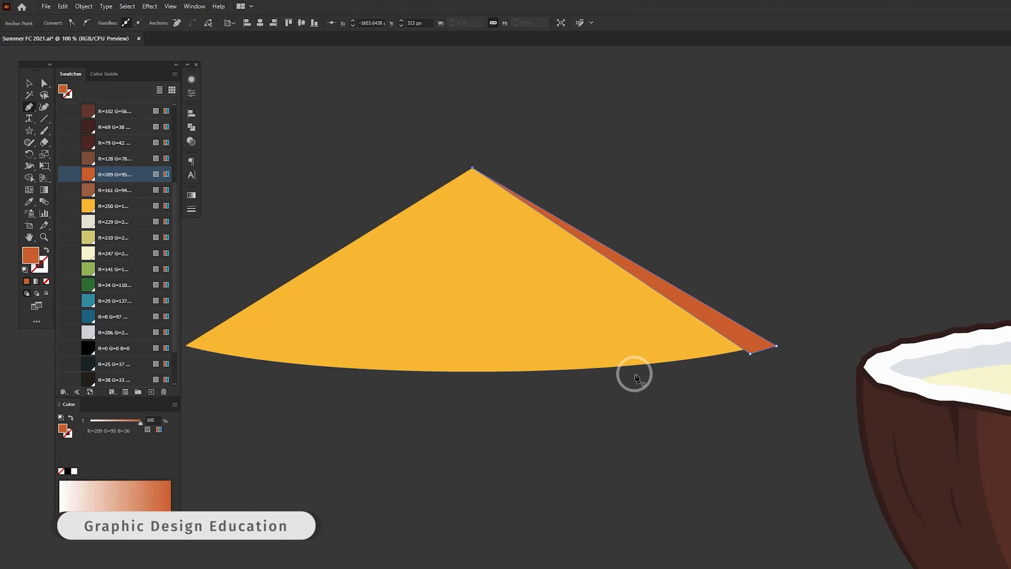
- Draw a second, wider orange stripe from the apex past the lower edge, right of the canopy's centre
{"action": "left_click", "coordinate": [664, 365]}
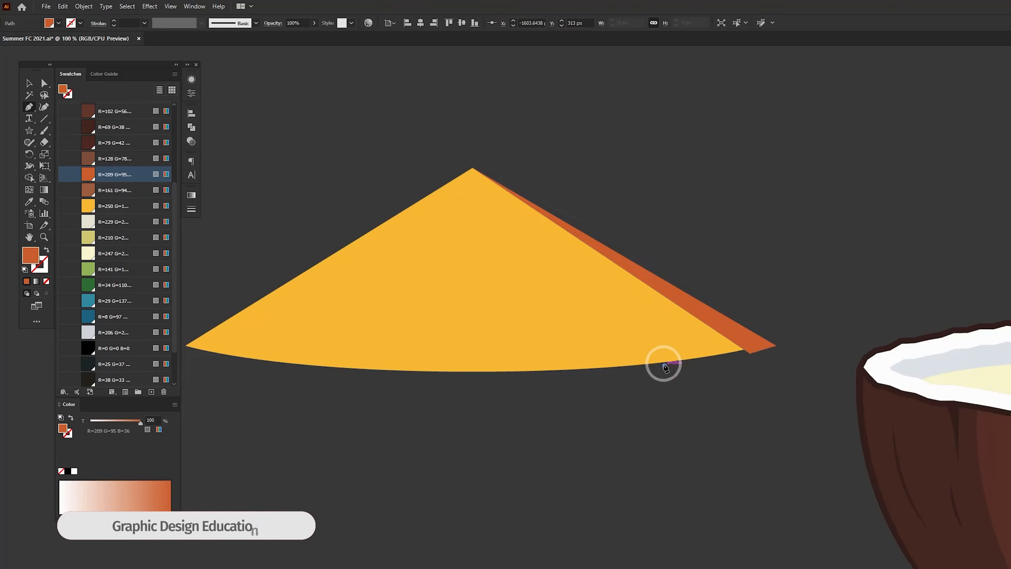
{"action": "left_click", "coordinate": [472, 168]}
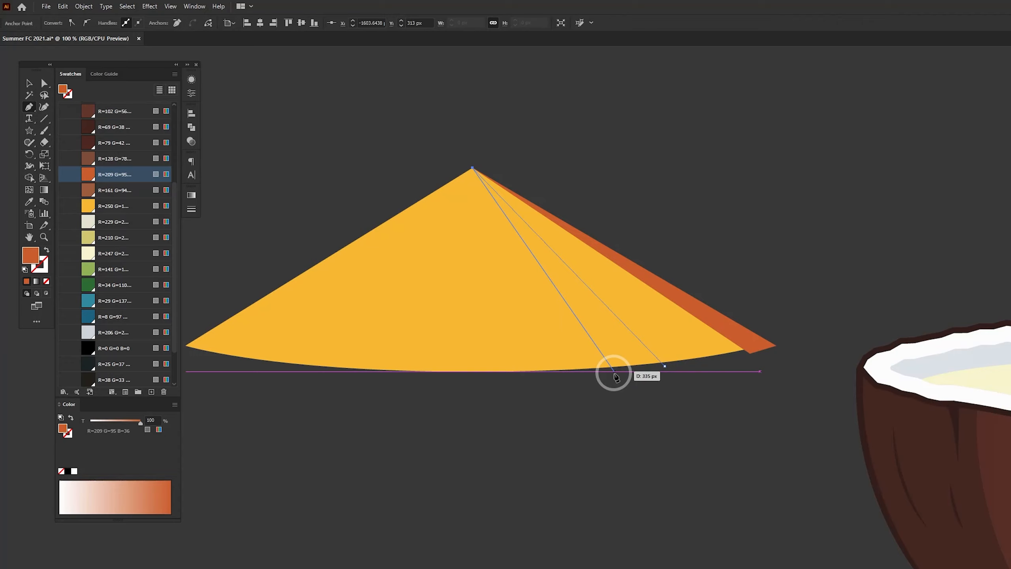
{"action": "left_click", "coordinate": [600, 382]}
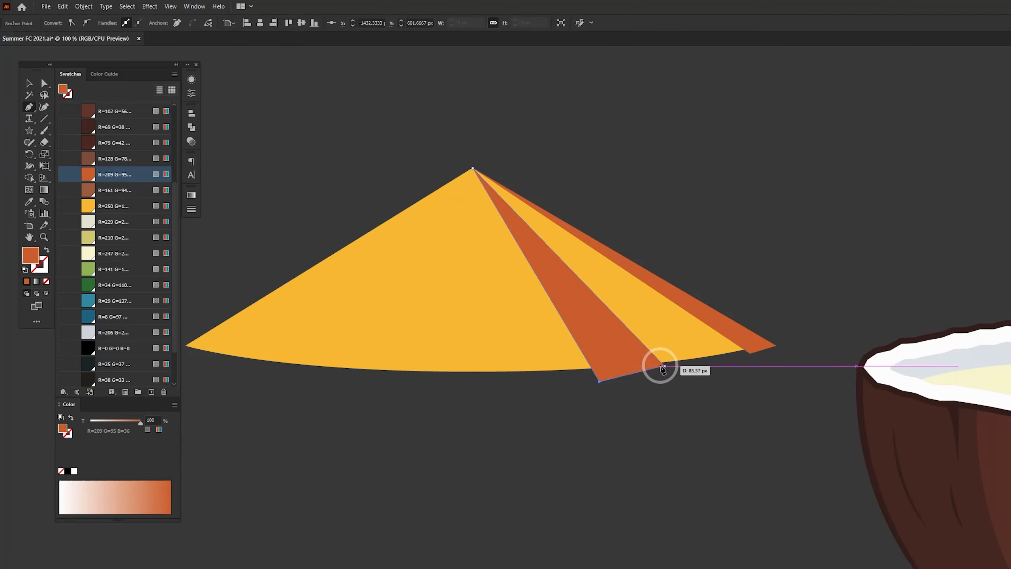
{"action": "left_click", "coordinate": [664, 366]}
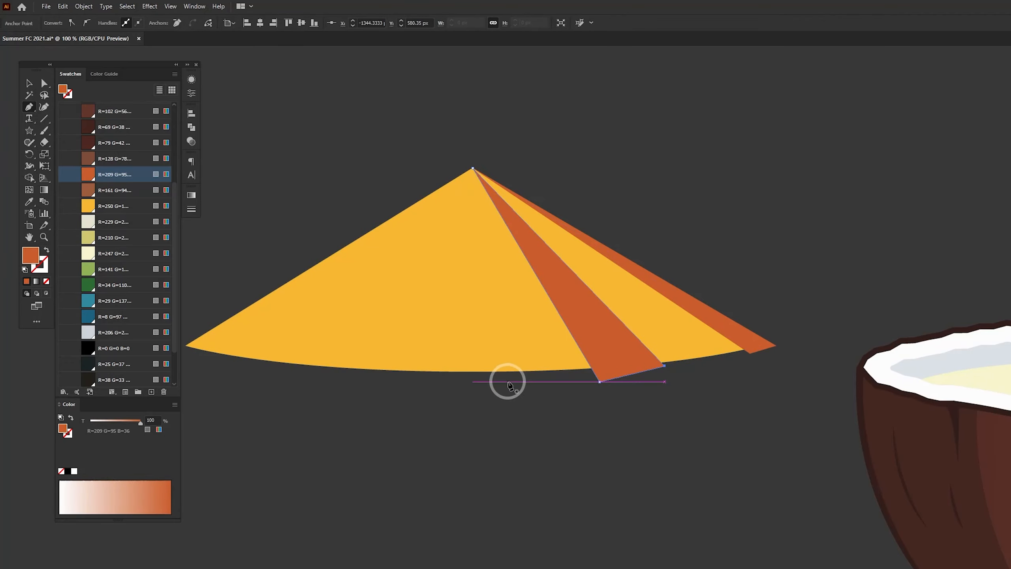
- Draw two more orange stripes from the apex past the lower edge, one at the centre and one to its left
{"action": "left_click", "coordinate": [505, 381]}
{"action": "left_click", "coordinate": [472, 169]}
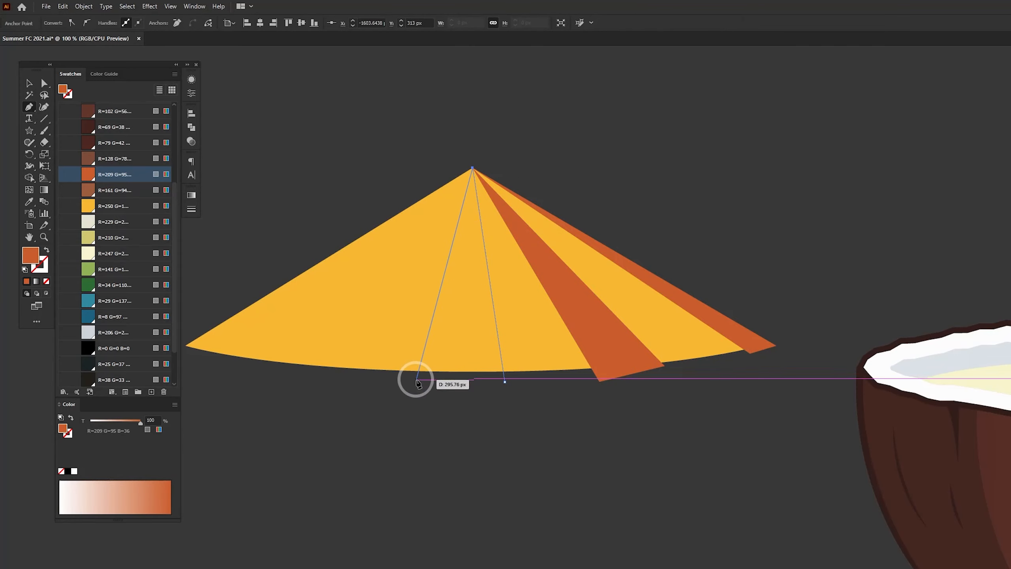
{"action": "left_click", "coordinate": [416, 381]}
{"action": "left_click", "coordinate": [337, 371]}
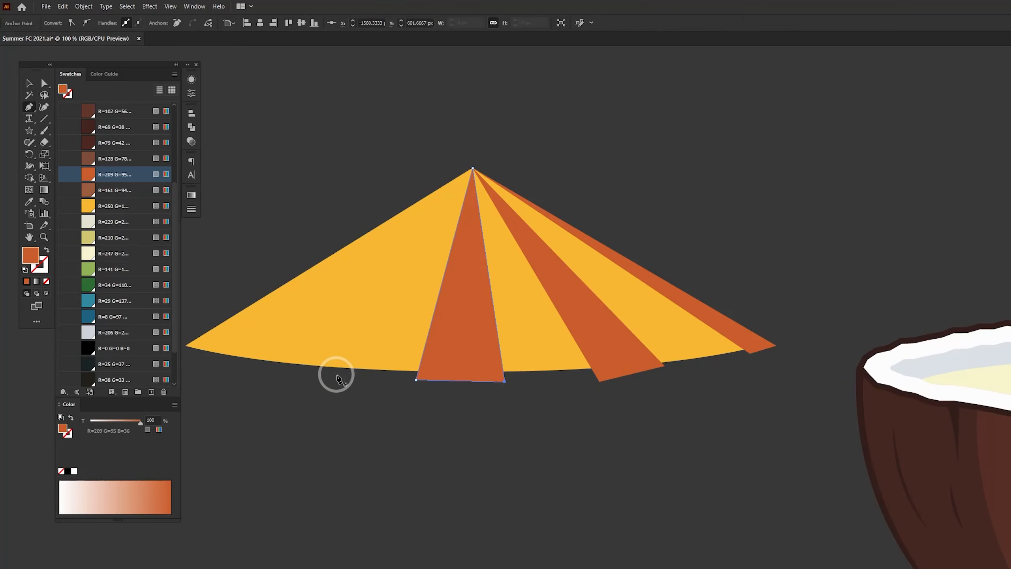
{"action": "left_click", "coordinate": [472, 169]}
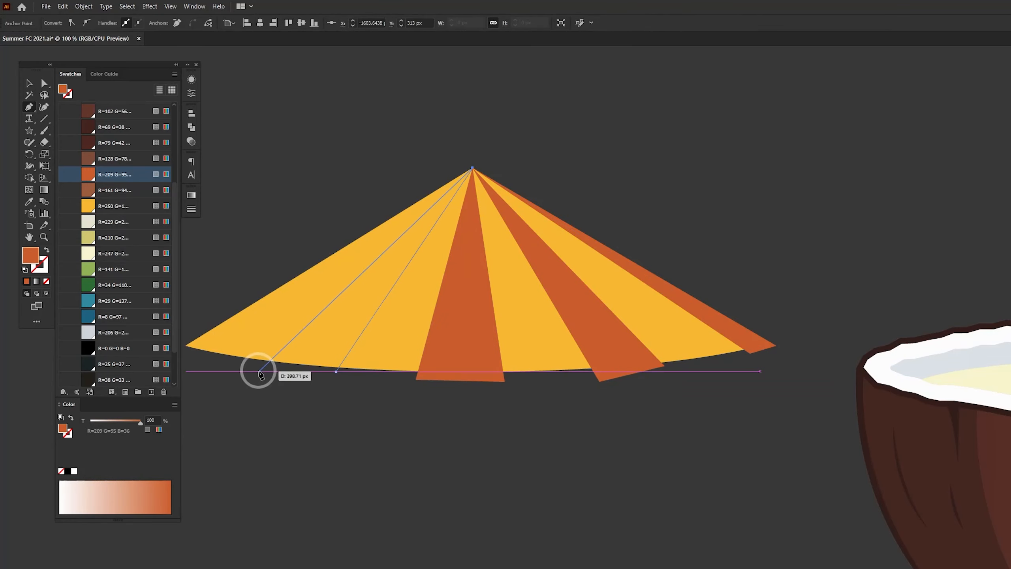
{"action": "left_click", "coordinate": [259, 365]}
{"action": "left_click", "coordinate": [336, 371]}
- Shift the two lower corners of the stripe right of centre slightly to the left
{"action": "key", "text": "v"}
{"action": "key", "text": "a"}
{"action": "left_click", "coordinate": [664, 366]}
{"action": "left_click", "coordinate": [600, 382], "text": "shift"}
{"action": "left_click_drag", "start_coordinate": [600, 382], "coordinate": [584, 387]}
- Shift the lower ends of the centre and left stripes leftward to even out the spacing between stripes
{"action": "left_click", "coordinate": [479, 383]}
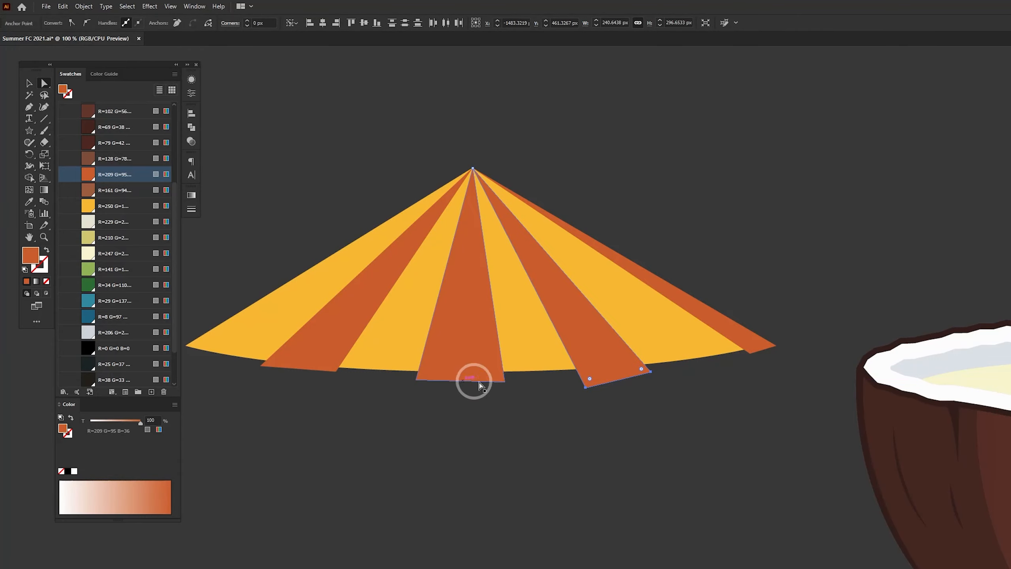
{"action": "left_click_drag", "start_coordinate": [373, 396], "coordinate": [404, 379]}
{"action": "mouse_move", "coordinate": [235, 373]}
{"action": "left_mouse_down"}
{"action": "mouse_move", "coordinate": [259, 361]}
{"action": "mouse_move", "coordinate": [237, 368]}
{"action": "left_mouse_up"}
{"action": "left_click_drag", "start_coordinate": [309, 375], "coordinate": [309, 376]}
{"action": "left_click_drag", "start_coordinate": [315, 380], "coordinate": [323, 384]}
{"action": "left_click", "coordinate": [384, 412]}
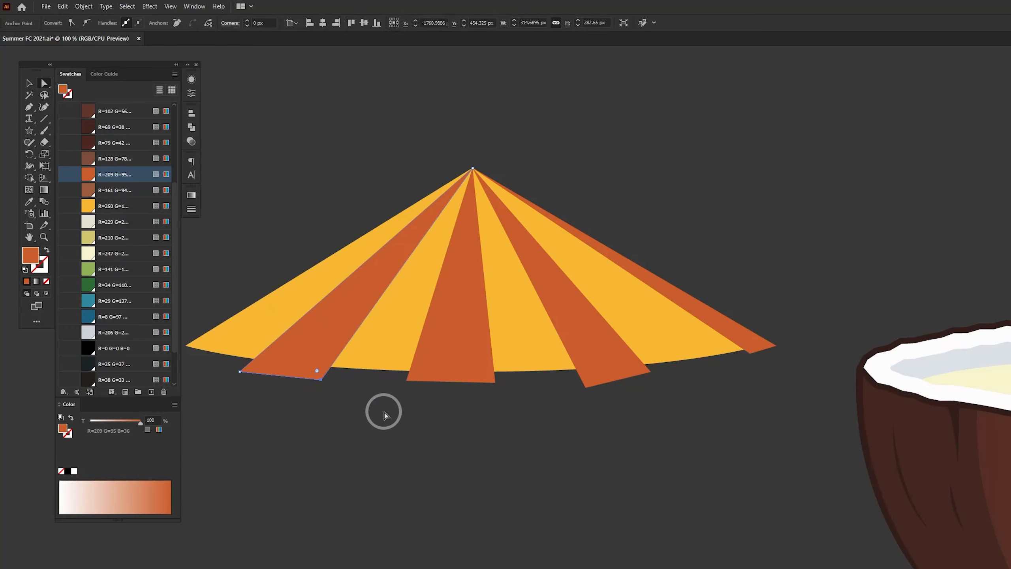
- Round both lower corners of the yellow shape to about 13 px and deepen the curve of its base slightly
{"action": "left_click", "coordinate": [655, 332]}
{"action": "left_click_drag", "start_coordinate": [257, 250], "coordinate": [295, 226]}
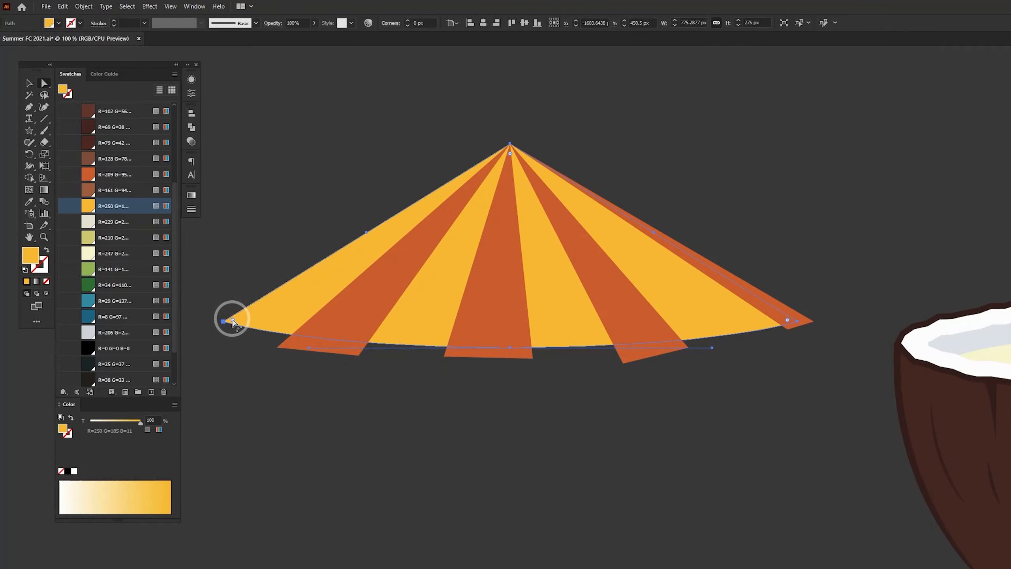
{"action": "left_click_drag", "start_coordinate": [225, 329], "coordinate": [228, 332]}
{"action": "left_click", "coordinate": [797, 321], "text": "shift"}
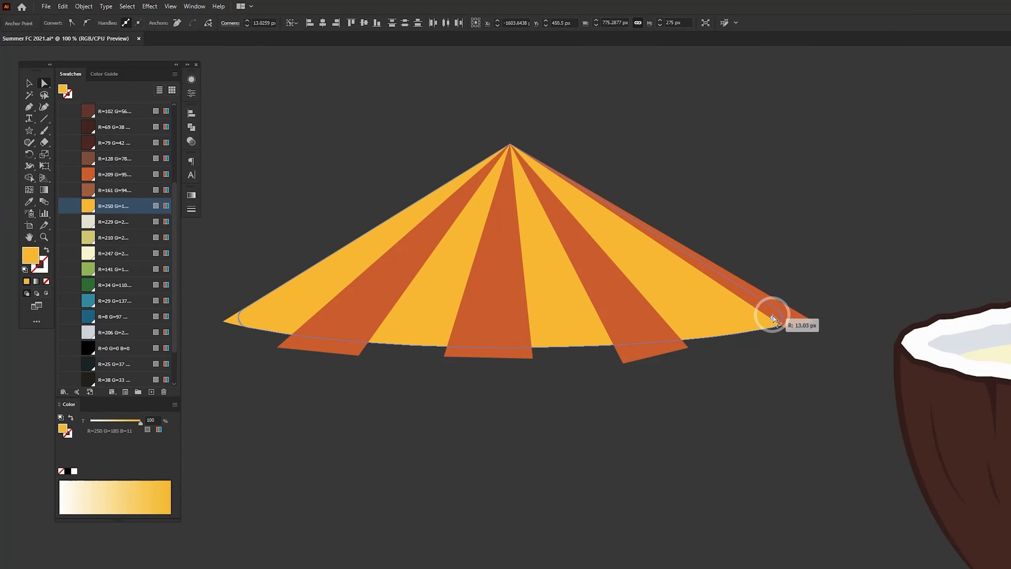
{"action": "left_click_drag", "start_coordinate": [510, 346], "coordinate": [510, 354]}
{"action": "left_click", "coordinate": [757, 438]}
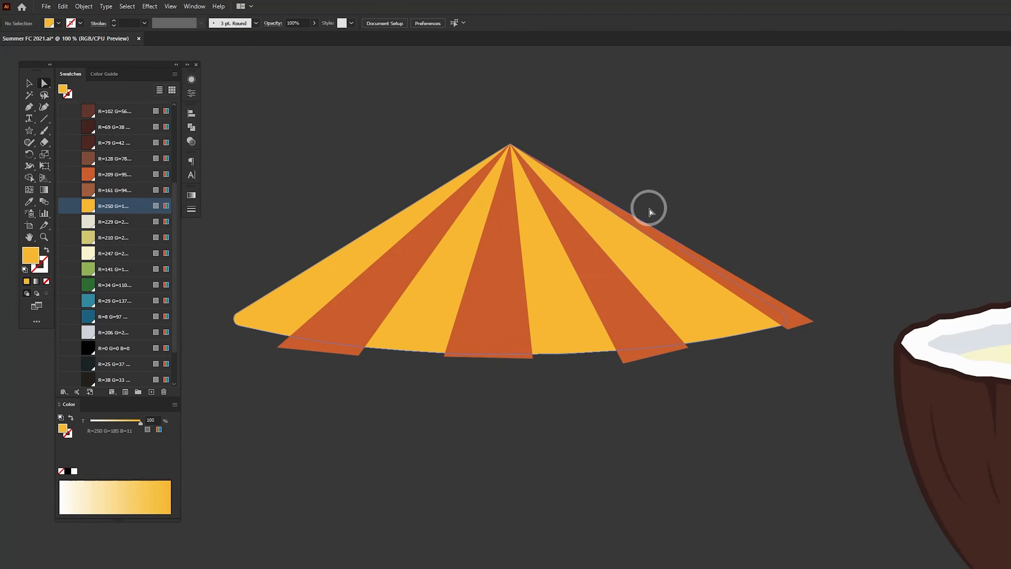
- Remove the parts of the orange stripes that extend beyond the yellow canopy with the Shape Builder tool
{"action": "left_click_drag", "start_coordinate": [376, 324], "coordinate": [452, 368]}
{"action": "key", "text": "shift+m"}
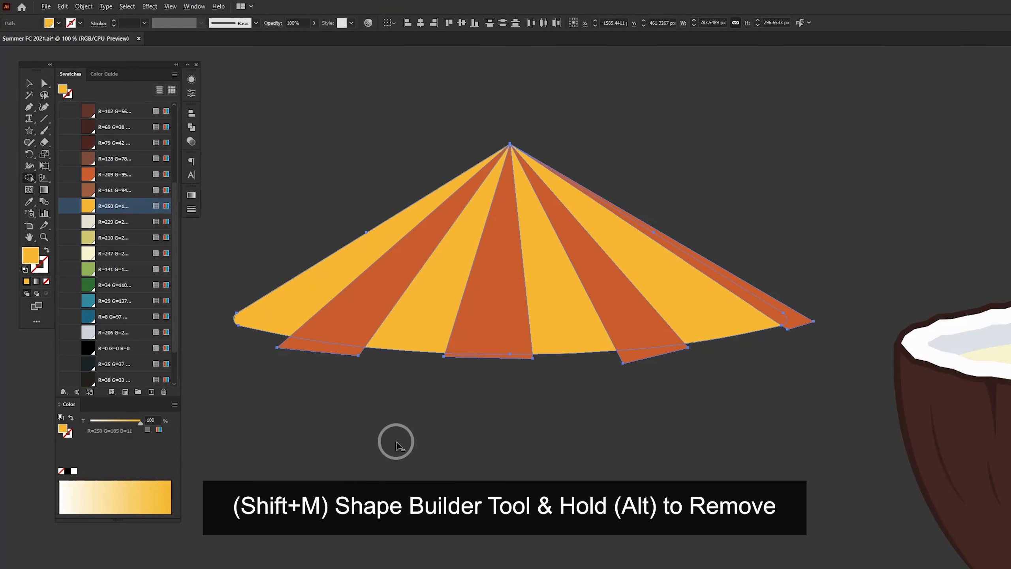
{"action": "left_click", "coordinate": [298, 352], "text": "alt"}
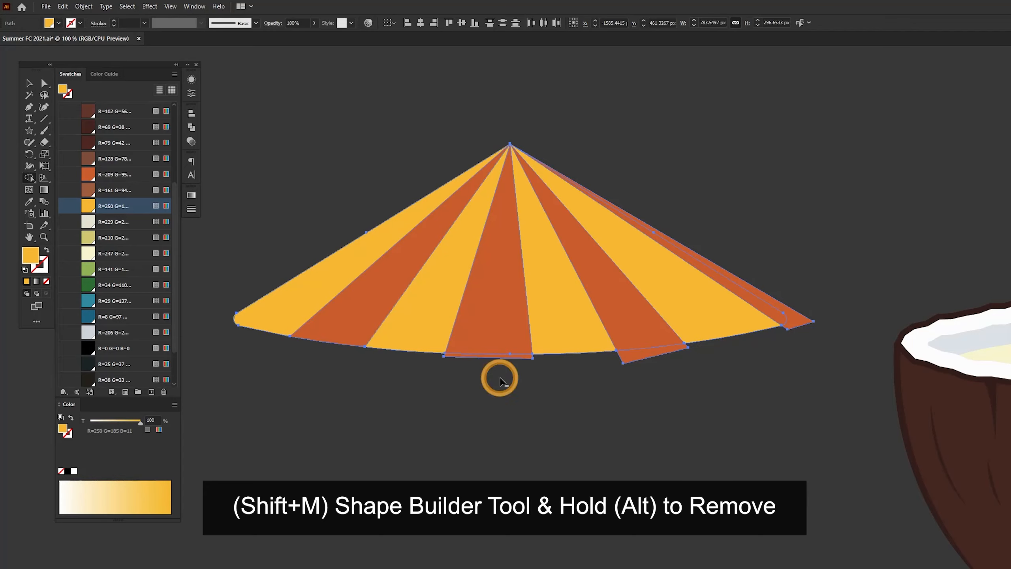
{"action": "left_click", "coordinate": [639, 364], "text": "alt"}
{"action": "left_click", "coordinate": [797, 323], "text": "alt"}
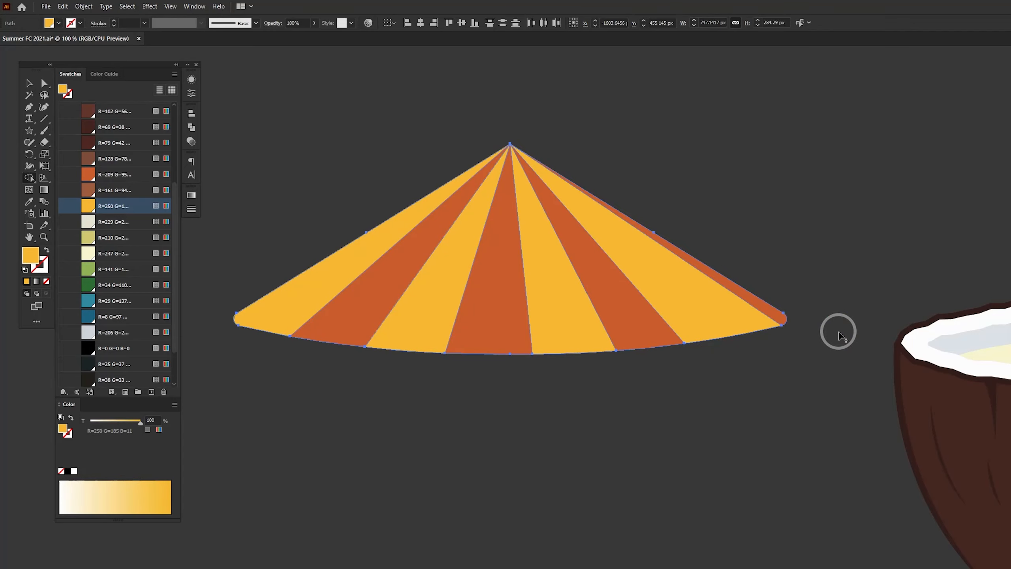
{"action": "key", "text": "v"}
{"action": "left_click_drag", "start_coordinate": [510, 355], "coordinate": [510, 354]}
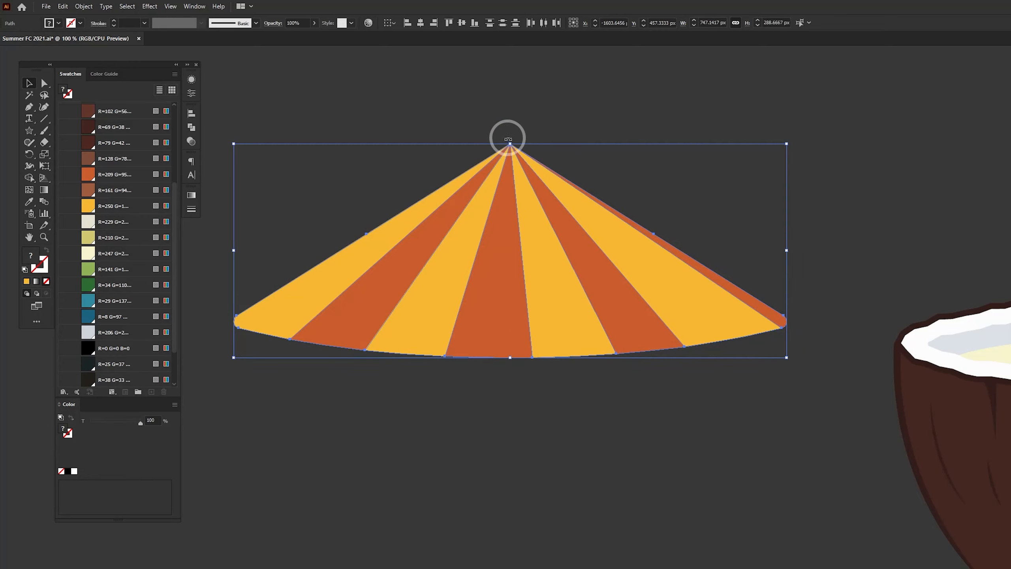
{"action": "key", "text": "ctrl+shift+a"}
- Draw a closed black shape over the canopy's left side, with a curved inner edge from the apex to the base
{"action": "left_click_drag", "start_coordinate": [454, 383], "coordinate": [538, 419]}
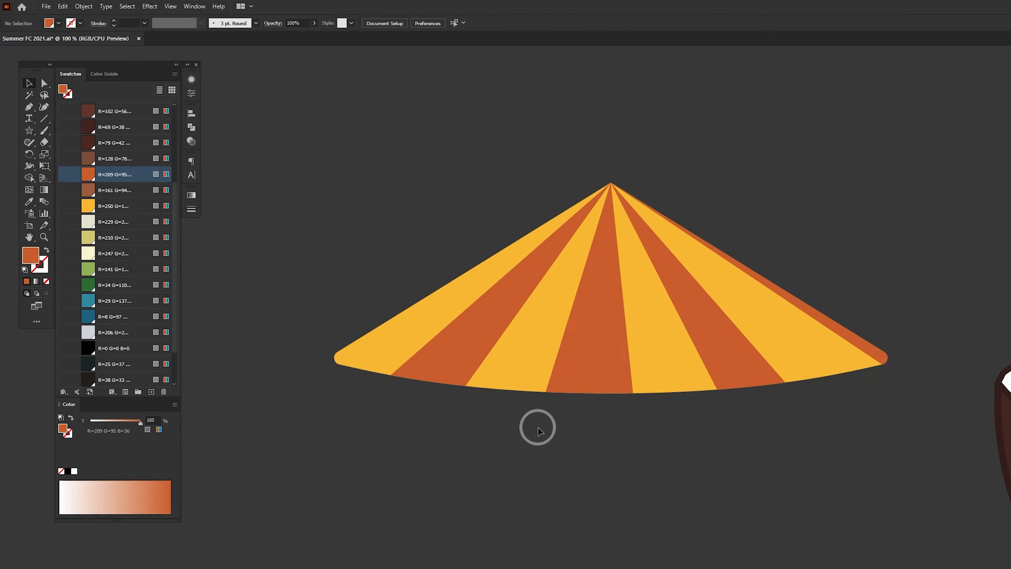
{"action": "left_click", "coordinate": [120, 348]}
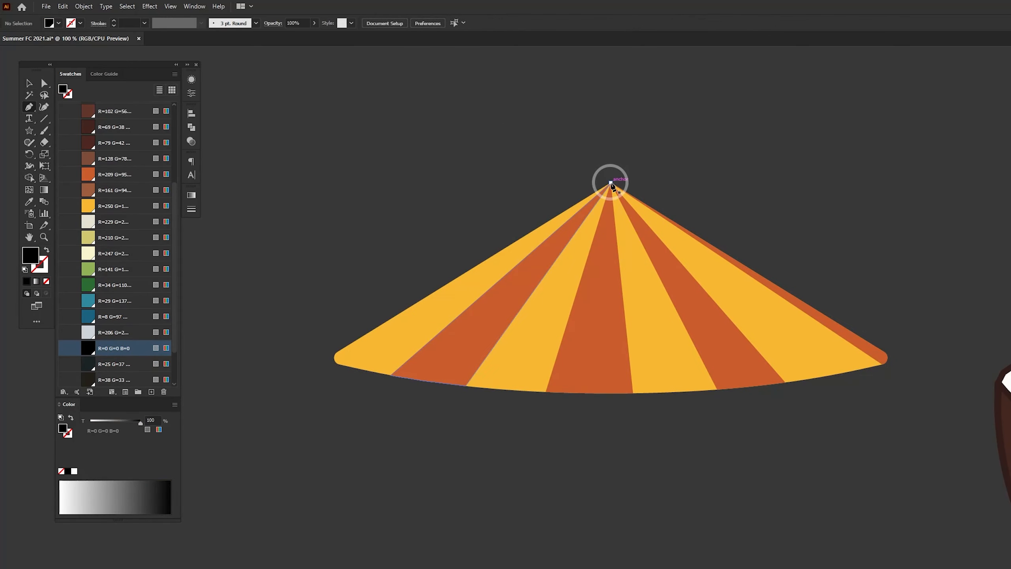
{"action": "left_click", "coordinate": [611, 183]}
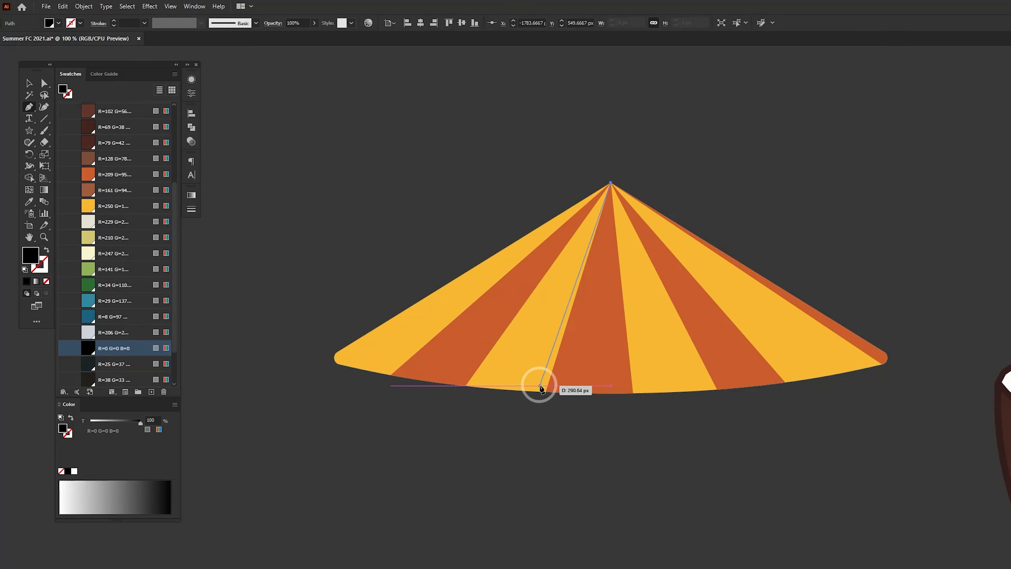
{"action": "left_click_drag", "start_coordinate": [536, 394], "coordinate": [747, 424]}
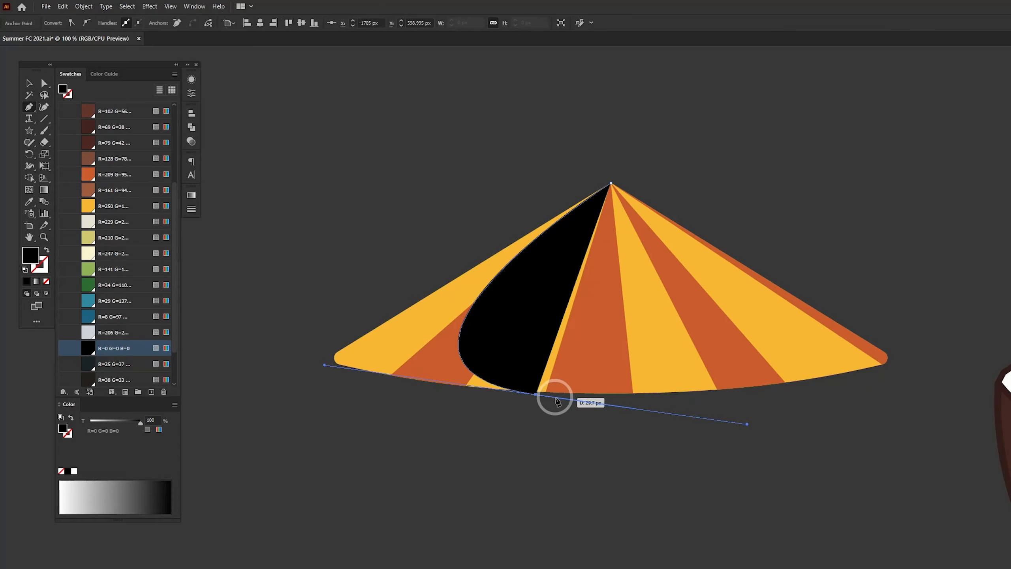
{"action": "left_click", "coordinate": [537, 395]}
{"action": "left_click", "coordinate": [430, 411]}
{"action": "left_click", "coordinate": [288, 382]}
{"action": "left_click", "coordinate": [365, 273]}
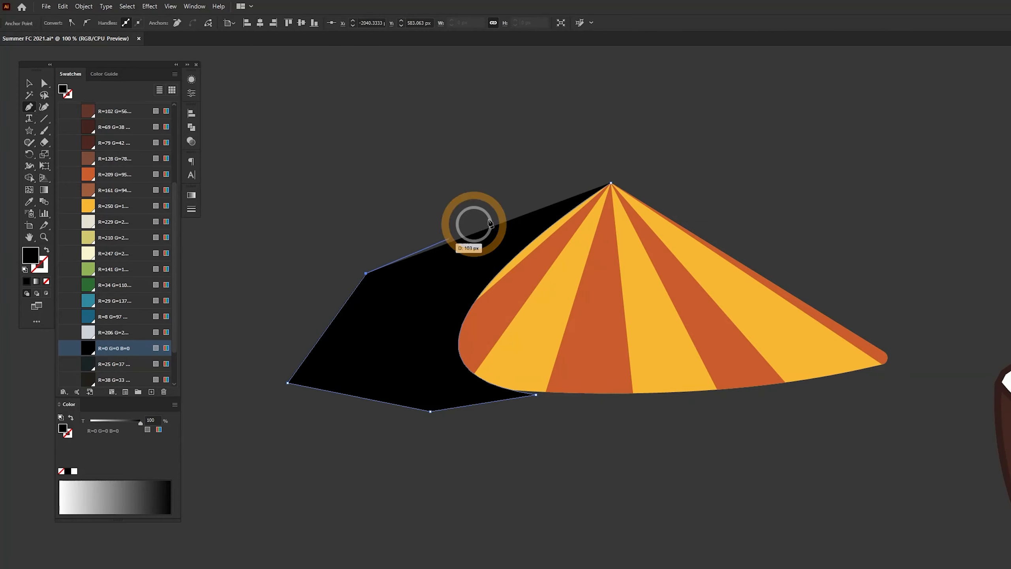
{"action": "left_click", "coordinate": [611, 183]}
- Select the black shape with the whole canopy and remove the black area outside the canopy's outline
{"action": "key", "text": "a"}
{"action": "left_click", "coordinate": [564, 326], "text": "shift"}
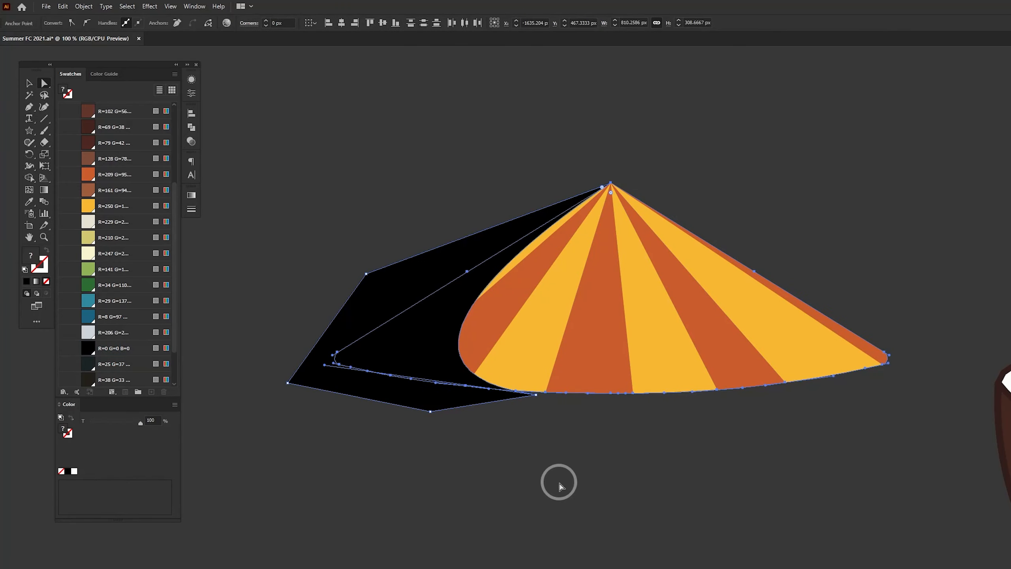
{"action": "left_click", "coordinate": [395, 397]}
{"action": "key", "text": "Delete"}
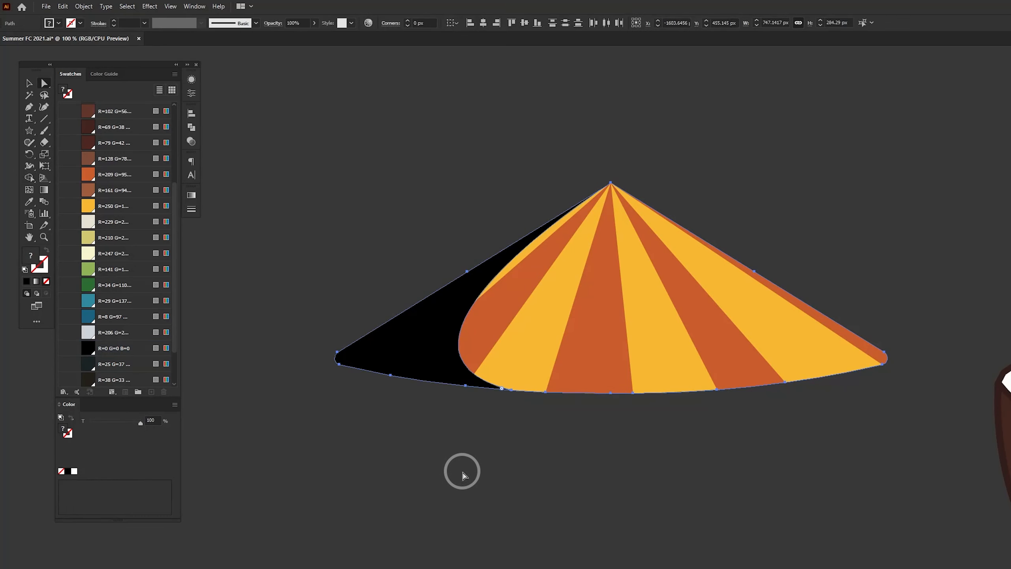
- Set the black shadow shape's opacity to 25%
{"action": "left_click", "coordinate": [438, 344]}
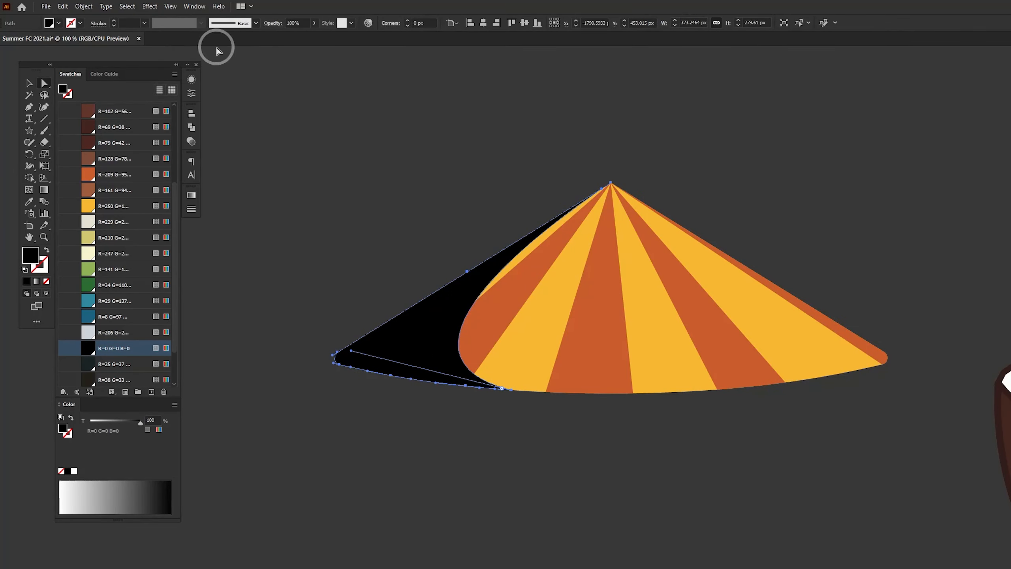
{"action": "left_click", "coordinate": [297, 23]}
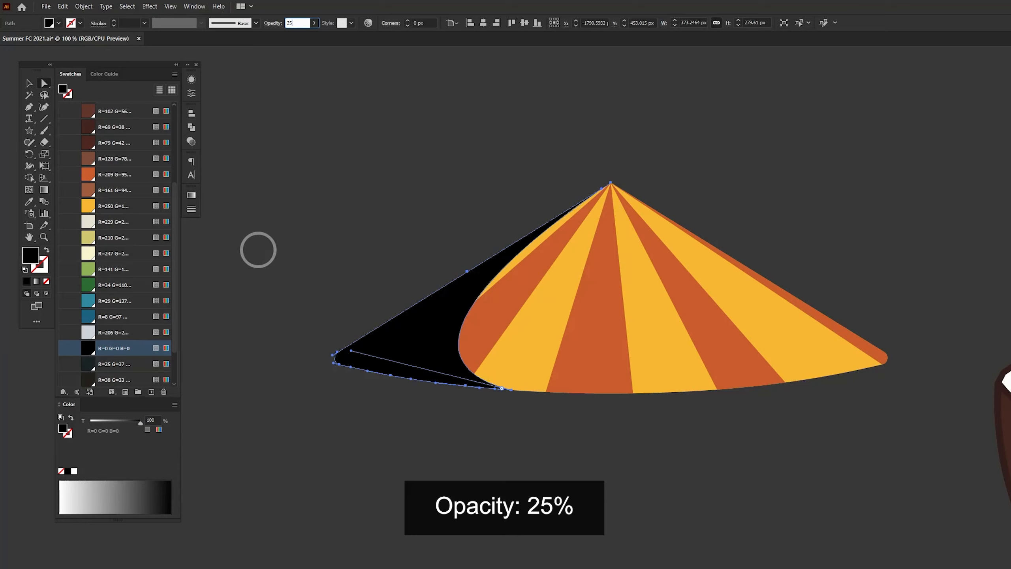
{"action": "key", "text": "Return"}
{"action": "left_click", "coordinate": [543, 442]}
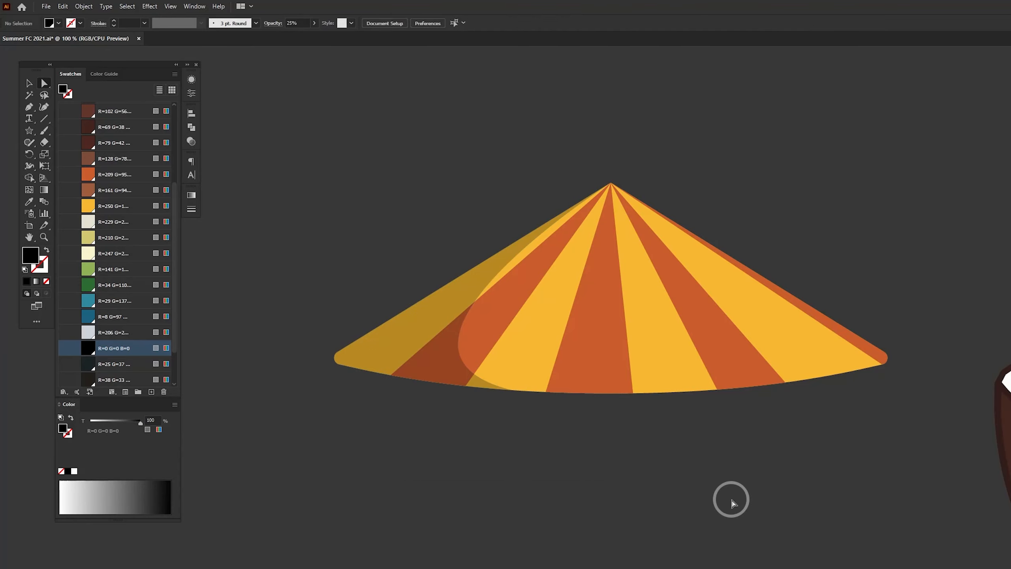
- Adjust the handle of the shadow's lower anchor point to refine its curved inner edge
{"action": "left_click", "coordinate": [420, 337]}
{"action": "left_click", "coordinate": [351, 350]}
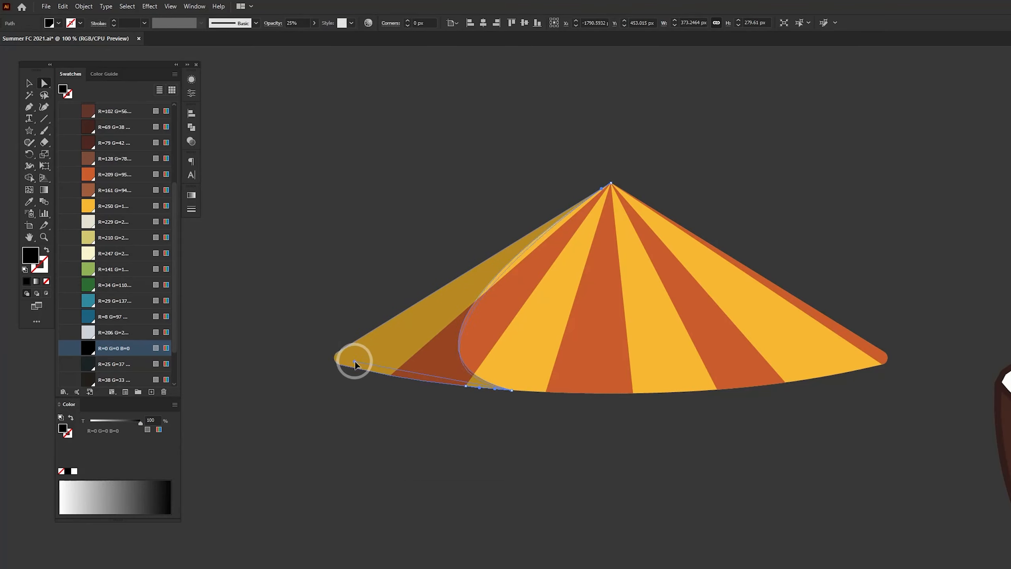
{"action": "left_click", "coordinate": [627, 465]}
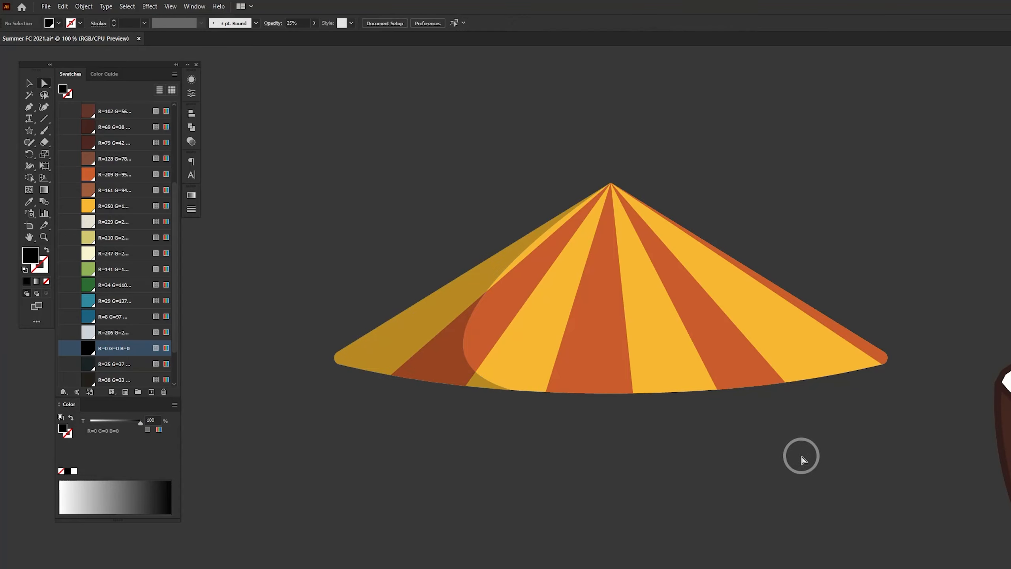
- Set the fill to white and draw a closed shape over the canopy's right edge, with its inner edge curving around the lower corner
{"action": "left_click_drag", "start_coordinate": [175, 289], "coordinate": [175, 320]}
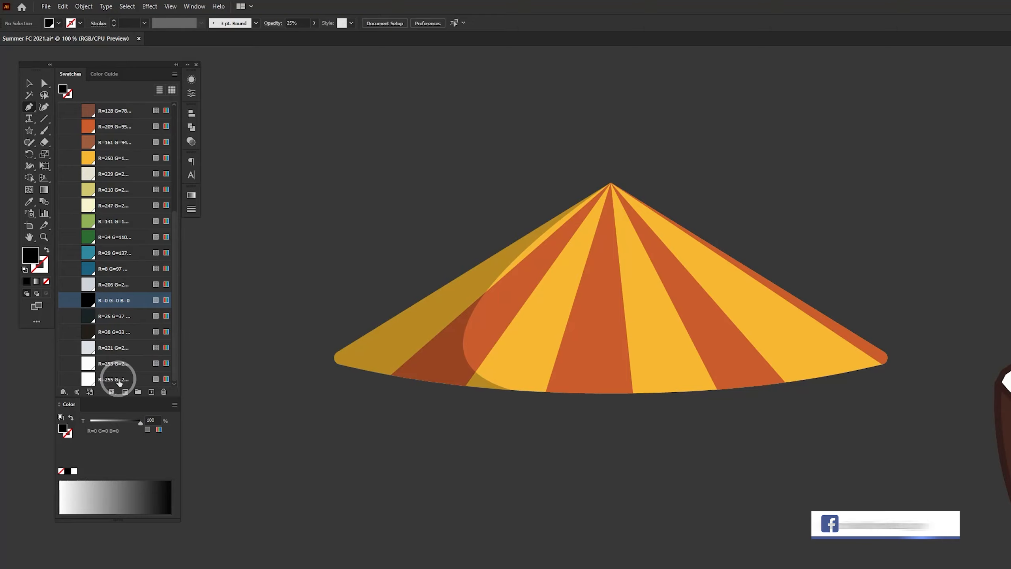
{"action": "left_click", "coordinate": [118, 381]}
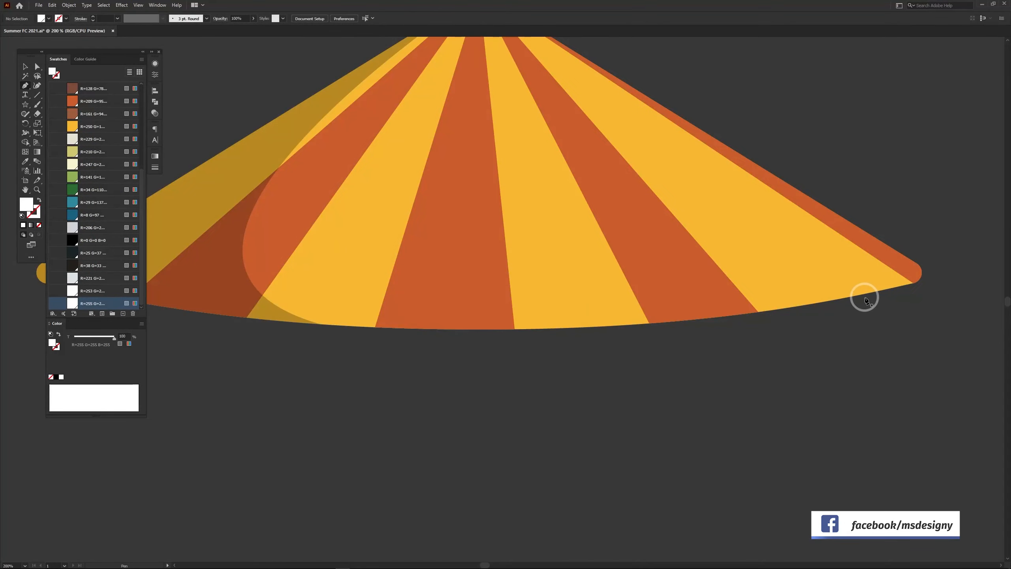
{"action": "left_click", "coordinate": [867, 298]}
{"action": "left_click_drag", "start_coordinate": [903, 268], "coordinate": [879, 249]}
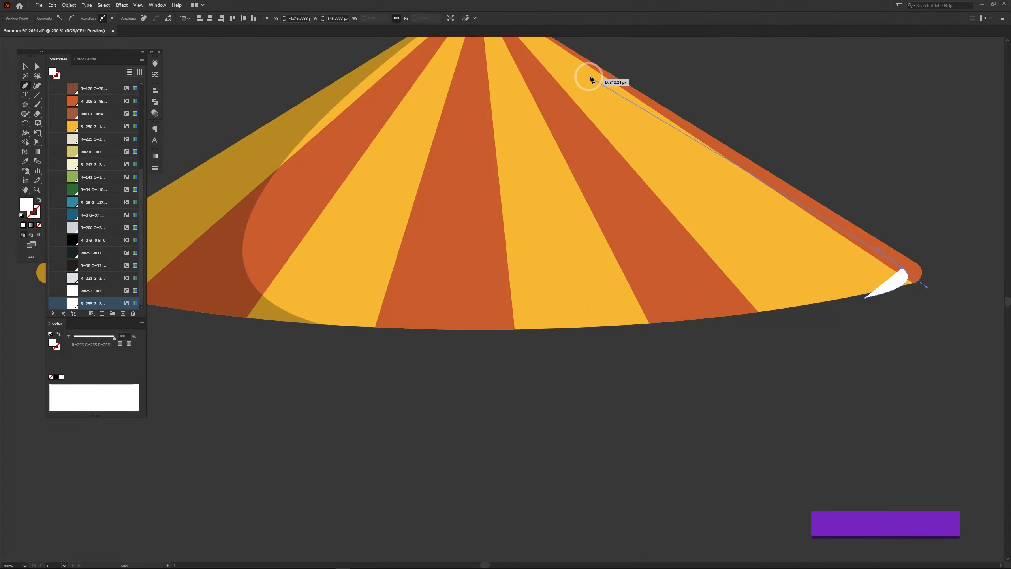
{"action": "left_click", "coordinate": [595, 64]}
{"action": "left_click", "coordinate": [772, 96]}
{"action": "left_click", "coordinate": [963, 241]}
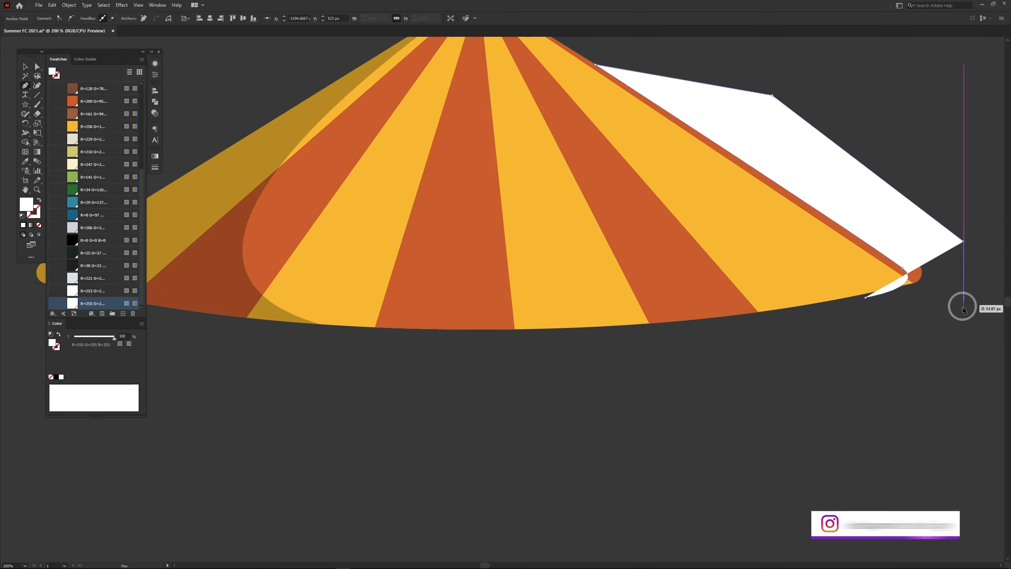
{"action": "left_click", "coordinate": [928, 304]}
{"action": "left_click", "coordinate": [865, 298]}
- Select the white shape with the whole canopy and remove the white area outside the canopy's outline
{"action": "key", "text": "ctrl+a"}
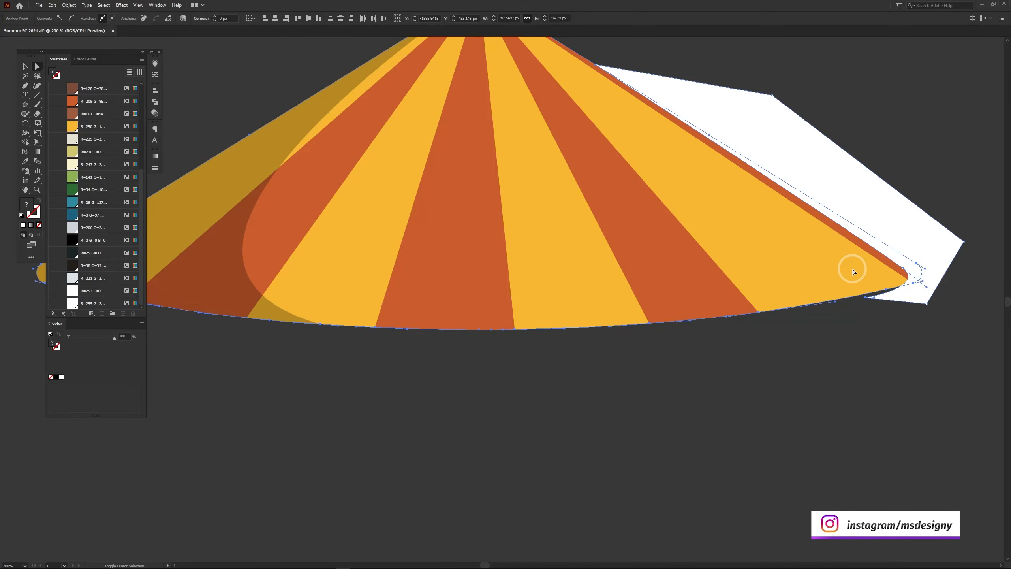
{"action": "key", "text": "shift+m"}
{"action": "left_click", "coordinate": [843, 170], "text": "alt"}
{"action": "key", "text": "v"}
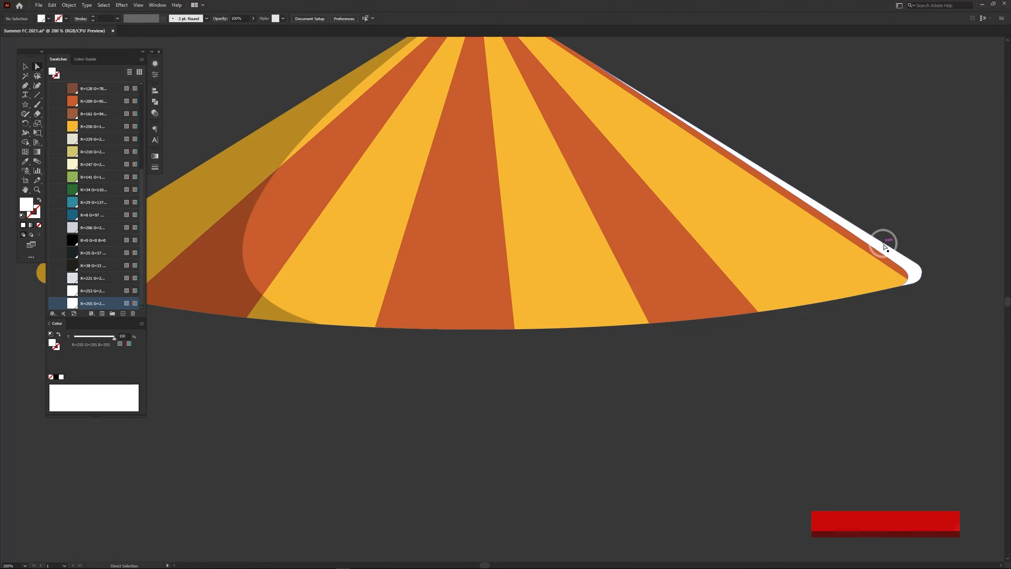
- Move the white highlight sliver inward from the canopy's right edge and rotate it slightly clockwise to follow the slope
{"action": "mouse_move", "coordinate": [883, 240]}
{"action": "left_mouse_down"}
{"action": "mouse_move", "coordinate": [829, 240]}
{"action": "mouse_move", "coordinate": [873, 250]}
{"action": "left_mouse_up"}
{"action": "left_click_drag", "start_coordinate": [572, 63], "coordinate": [602, 84]}
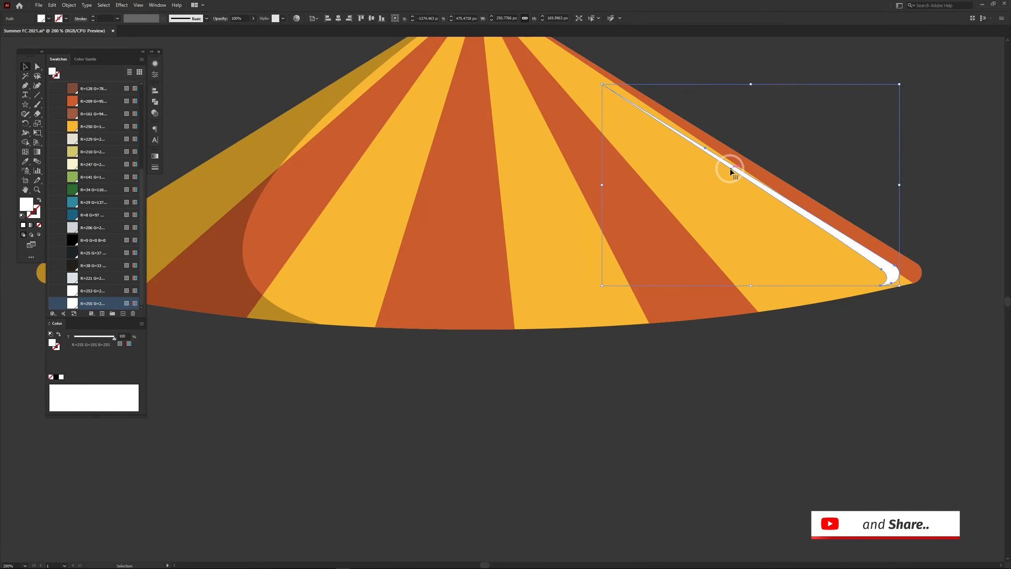
{"action": "left_click_drag", "start_coordinate": [731, 171], "coordinate": [726, 164]}
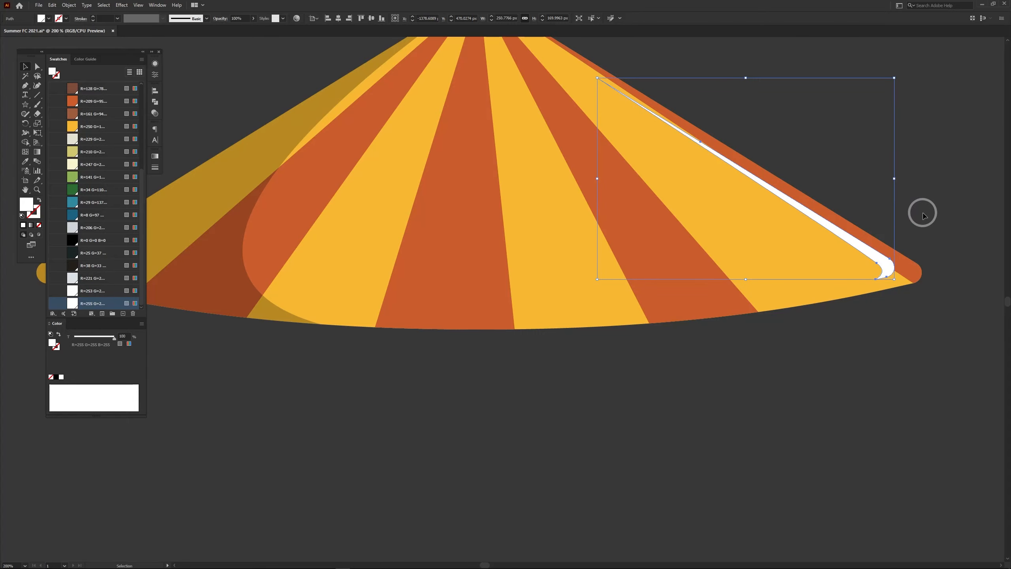
{"action": "left_click_drag", "start_coordinate": [898, 74], "coordinate": [907, 81]}
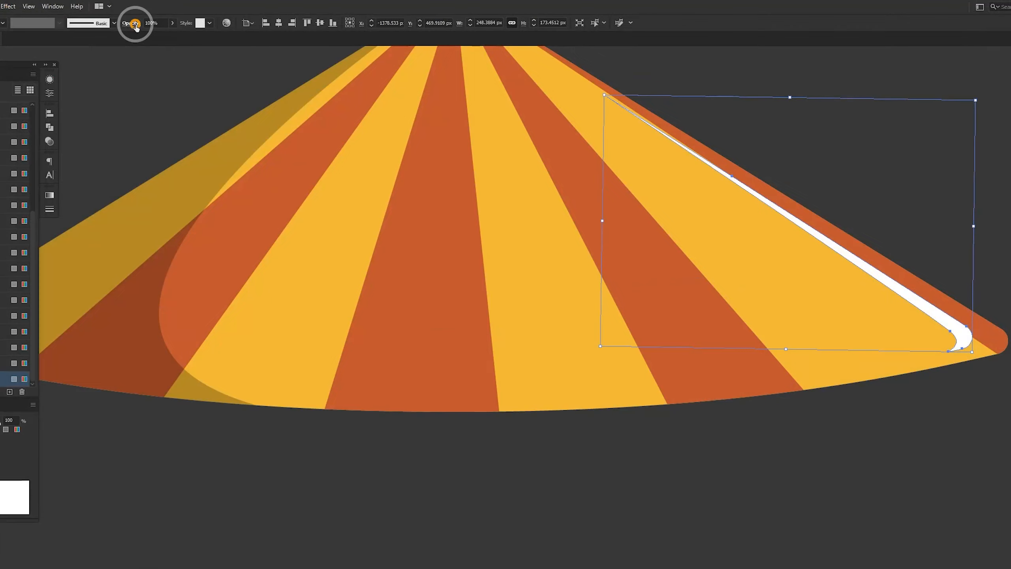
- Set the white highlight to Soft Light blending at 50% opacity and shift it slightly inward on the yellow stripe
{"action": "left_click", "coordinate": [222, 18]}
{"action": "left_click", "coordinate": [166, 31]}
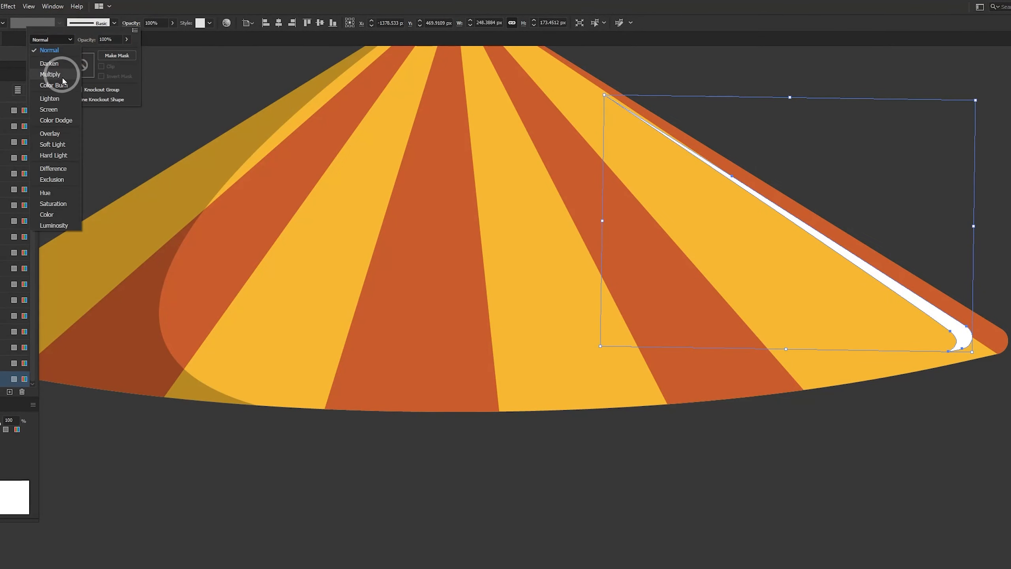
{"action": "left_click", "coordinate": [56, 143]}
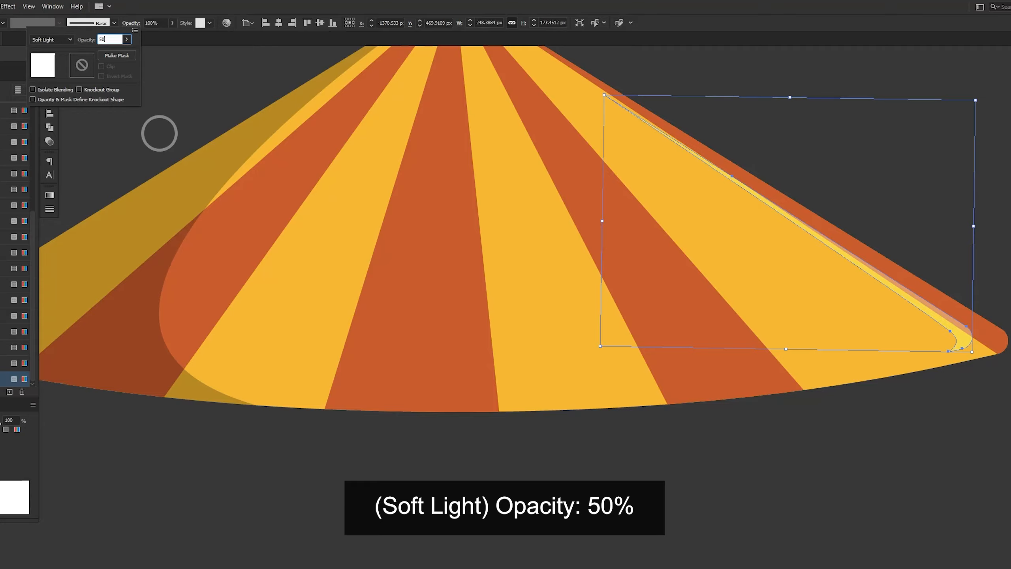
{"action": "key", "text": "Return"}
{"action": "key", "text": "ctrl+z"}
{"action": "left_click", "coordinate": [829, 481]}
{"action": "left_click", "coordinate": [960, 329]}
{"action": "left_click", "coordinate": [1002, 518]}
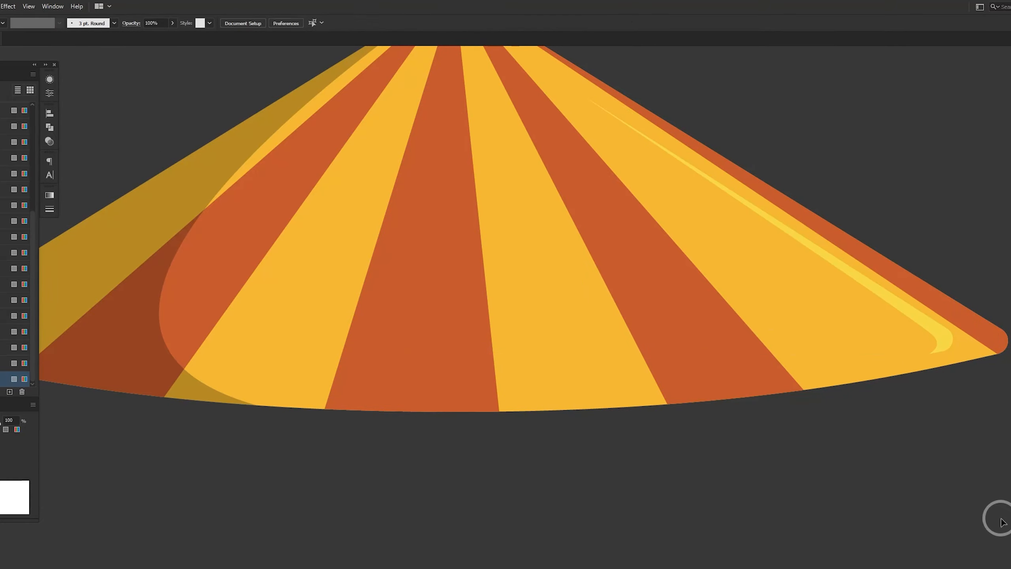
- Group all the canopy pieces, including shadow and highlight, and scale the group down slightly
{"action": "key", "text": "ctrl+minus"}
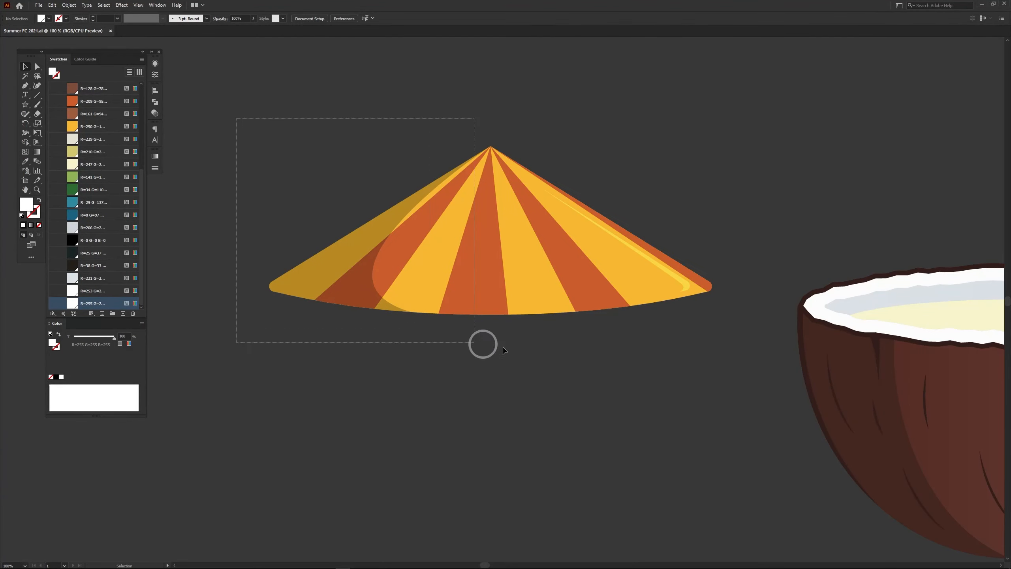
{"action": "left_click_drag", "start_coordinate": [504, 347], "coordinate": [645, 326]}
{"action": "right_click", "coordinate": [519, 262]}
{"action": "left_click", "coordinate": [547, 312]}
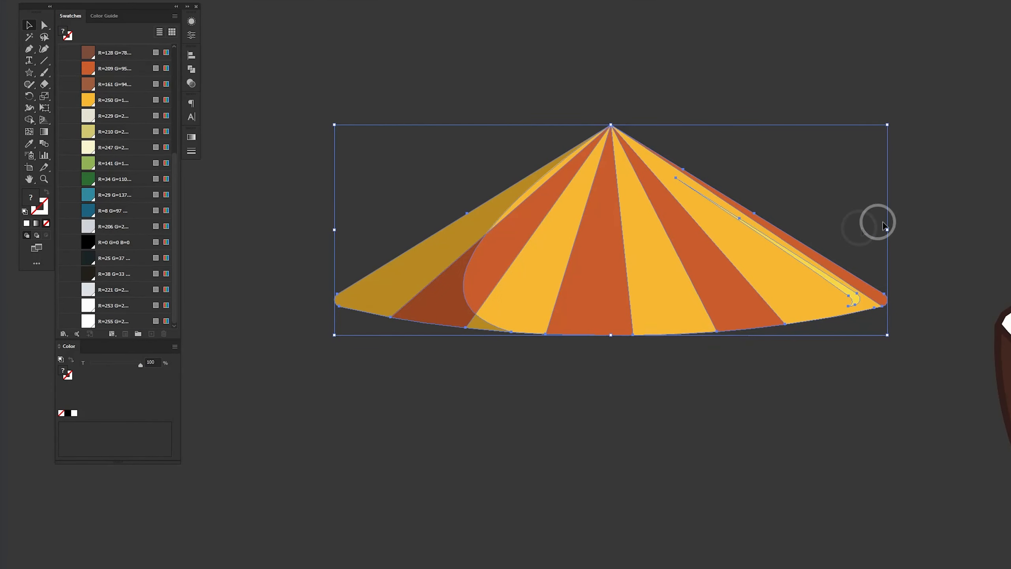
{"action": "left_click_drag", "start_coordinate": [888, 231], "coordinate": [872, 230]}
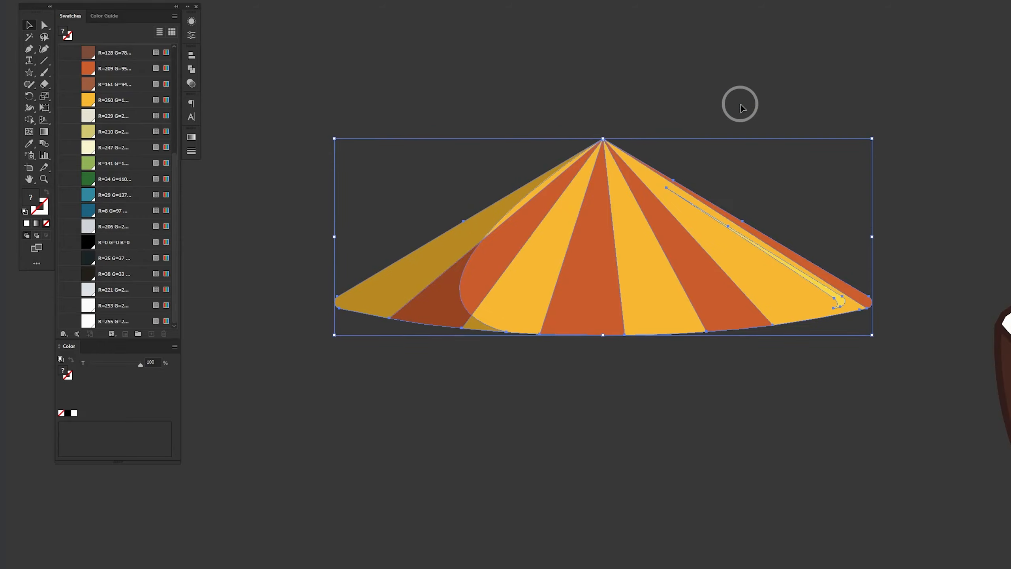
{"action": "left_click", "coordinate": [908, 402]}
- Move the canopy group farther left to open up empty space between it and the coconut
{"action": "key", "text": "ctrl+minus"}
{"action": "key", "text": "ctrl+minus"}
{"action": "left_click_drag", "start_coordinate": [594, 388], "coordinate": [691, 352]}
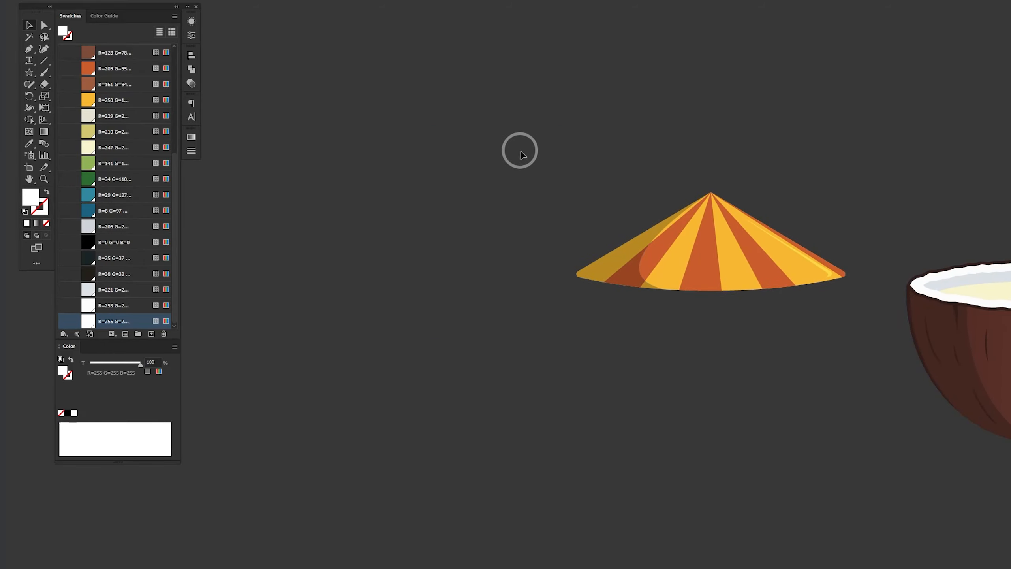
{"action": "left_click_drag", "start_coordinate": [519, 150], "coordinate": [846, 363]}
{"action": "left_click_drag", "start_coordinate": [731, 280], "coordinate": [560, 274]}
{"action": "left_click_drag", "start_coordinate": [791, 201], "coordinate": [580, 199]}
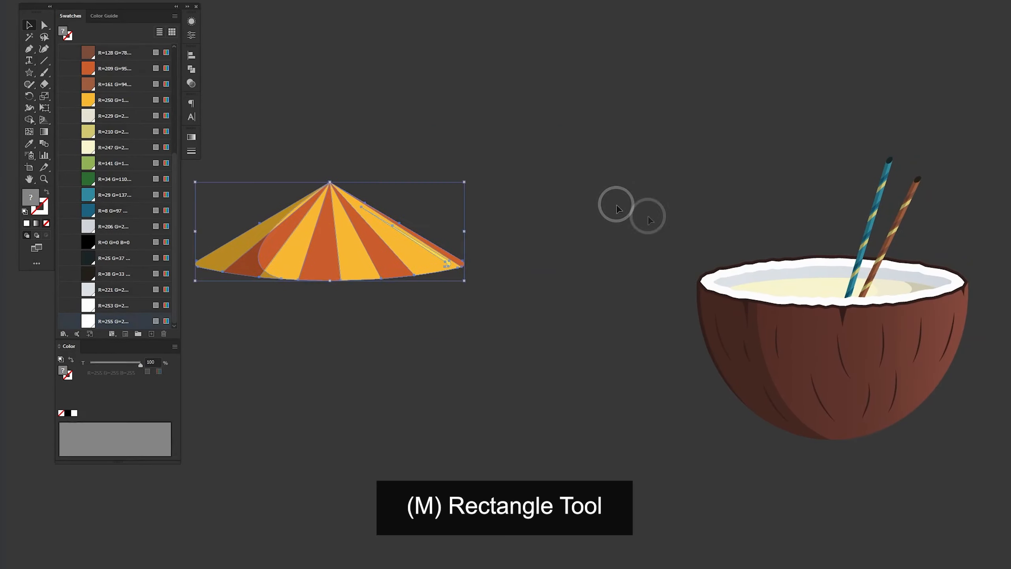
{"action": "left_click", "coordinate": [641, 215]}
- Draw a tall, thin rectangle between the canopy and the coconut, round its corners, and fill it with light grey R=206 G=212 B=219
{"action": "key", "text": "m"}
{"action": "left_click_drag", "start_coordinate": [545, 143], "coordinate": [554, 474]}
{"action": "key", "text": "a"}
{"action": "left_click_drag", "start_coordinate": [554, 151], "coordinate": [582, 220]}
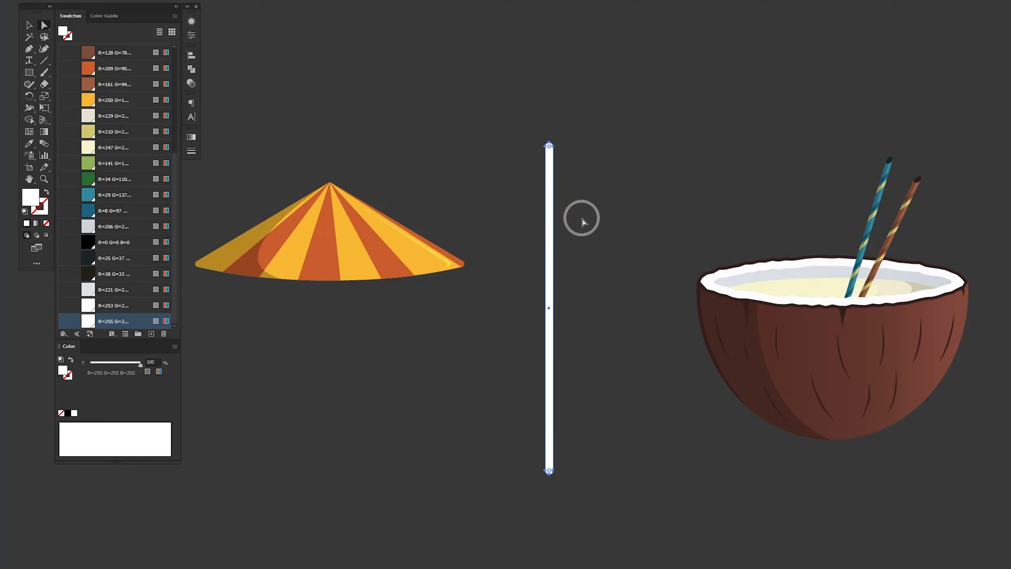
{"action": "left_click", "coordinate": [111, 228]}
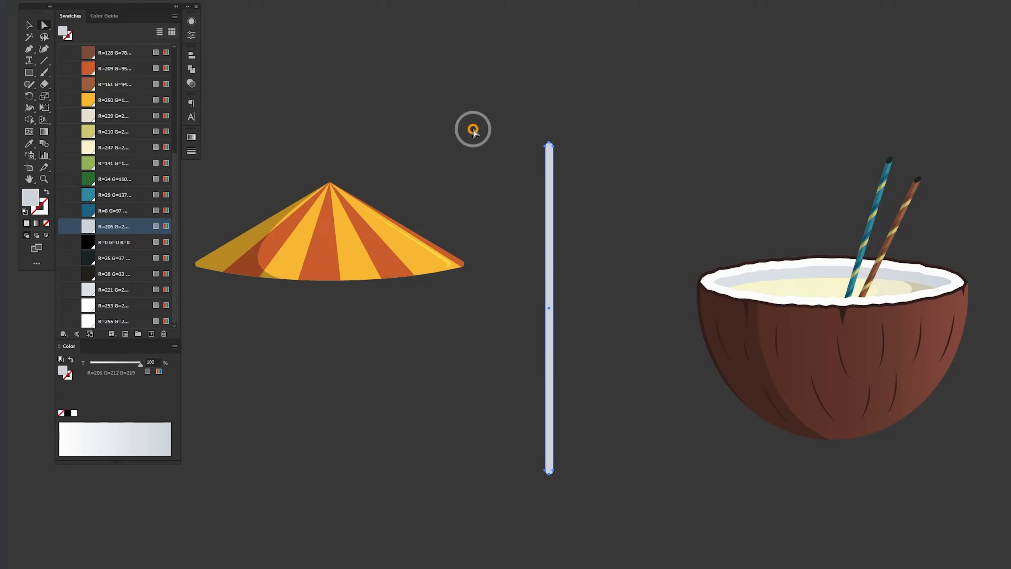
{"action": "left_click", "coordinate": [473, 129]}
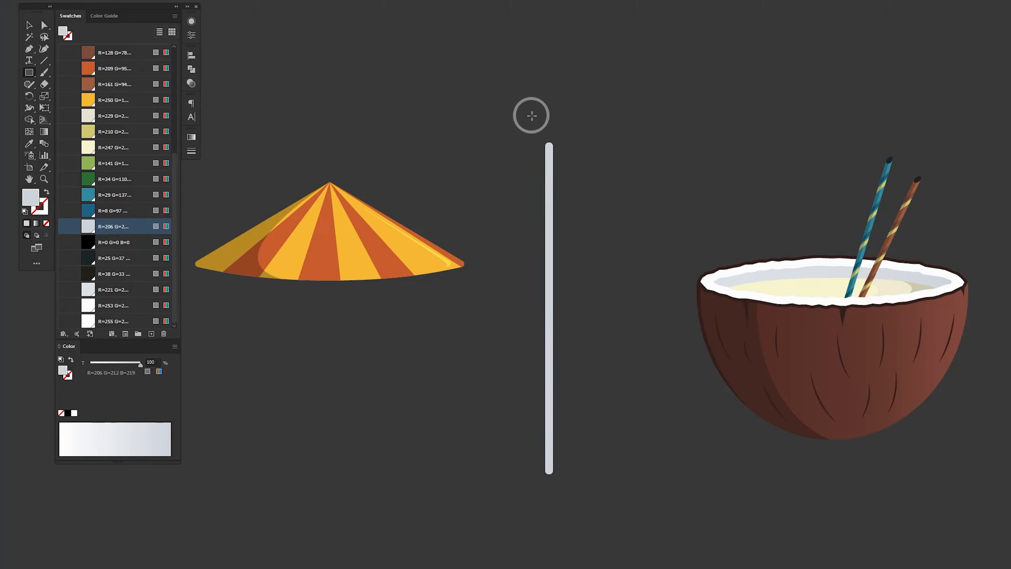
- Cover the pole's left half with a tall black rectangle and remove the part outside the pole's outline
{"action": "left_click_drag", "start_coordinate": [532, 116], "coordinate": [550, 496]}
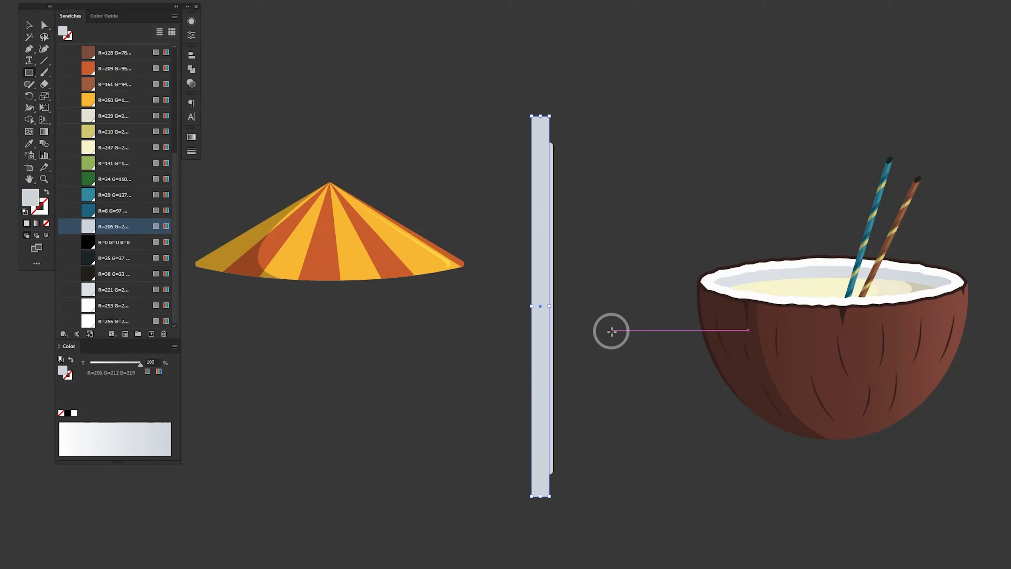
{"action": "left_click", "coordinate": [65, 242]}
{"action": "key", "text": "shift+m"}
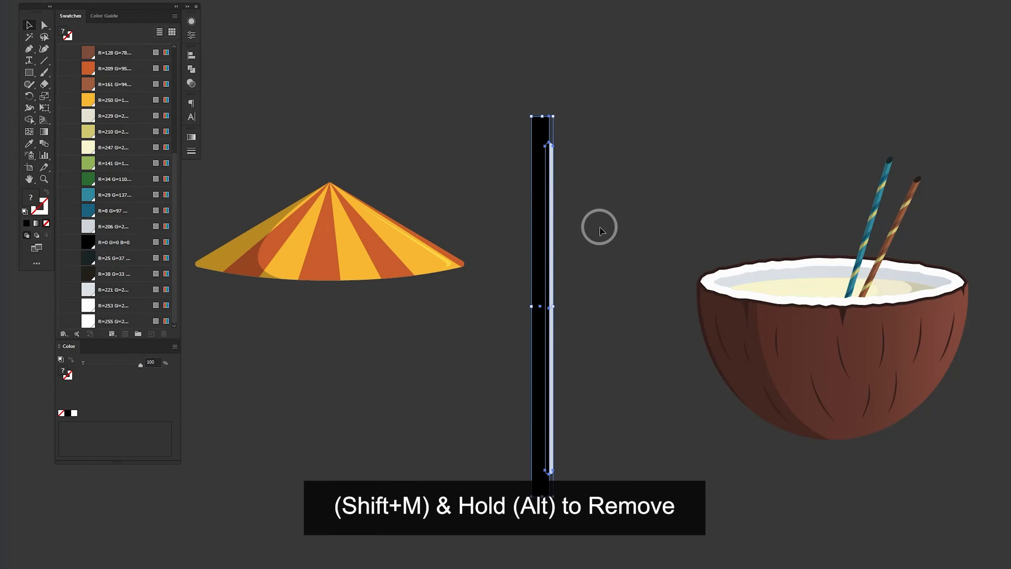
{"action": "left_click", "coordinate": [537, 229], "text": "alt"}
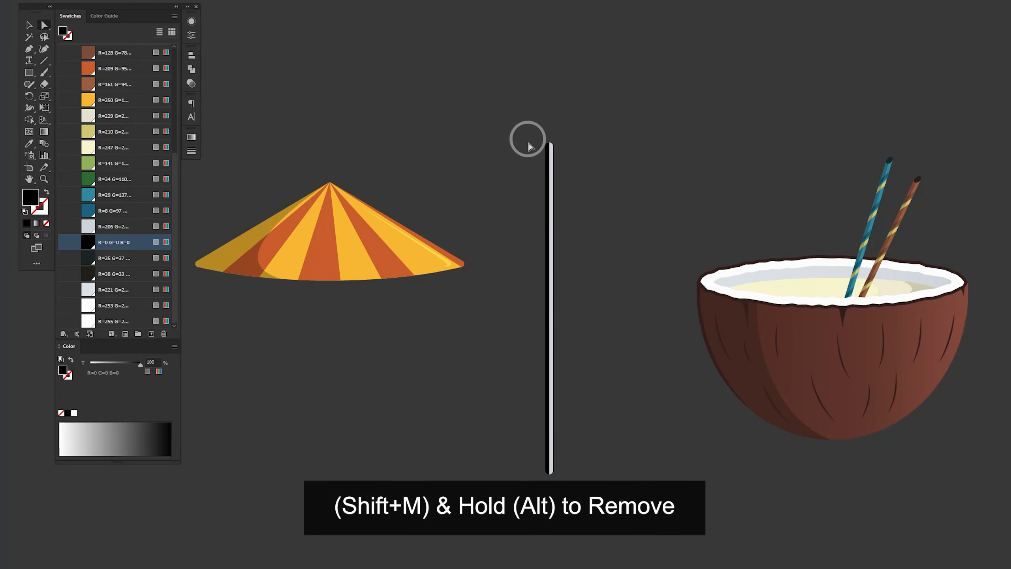
- Set the black strip's opacity to 25% and group it with the pole
{"action": "left_click", "coordinate": [546, 268]}
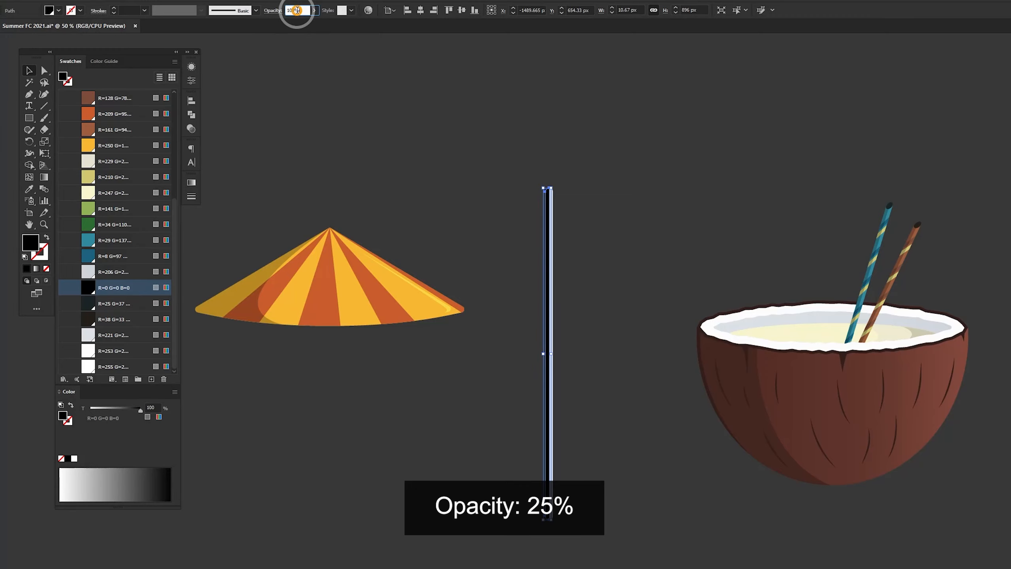
{"action": "key", "text": "Return"}
{"action": "left_click_drag", "start_coordinate": [530, 152], "coordinate": [570, 558]}
{"action": "right_click", "coordinate": [547, 414]}
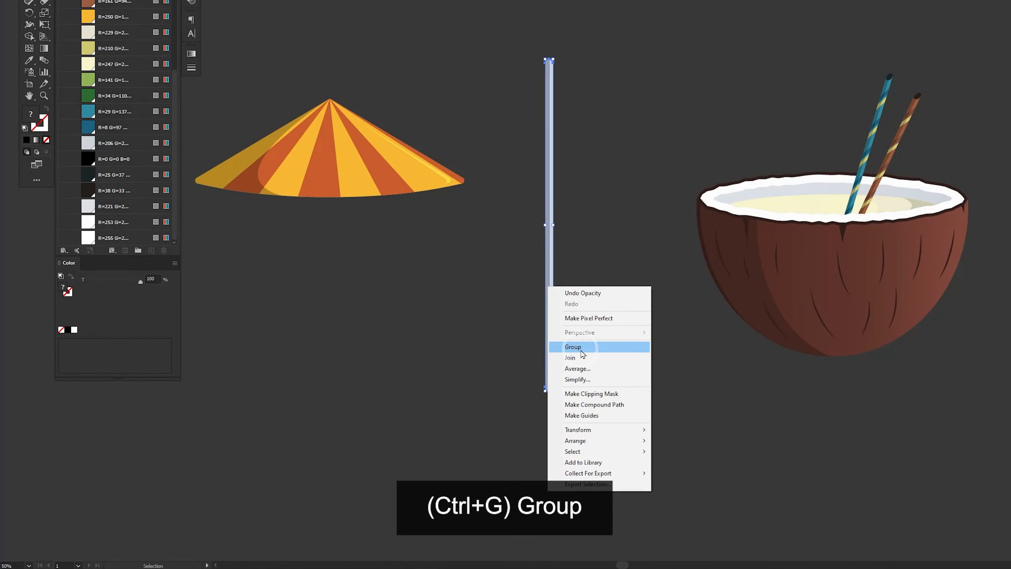
{"action": "left_click", "coordinate": [582, 347]}
- Move the pole to the canopy's centre with its tip above the apex, and send it behind the canopy
{"action": "left_click_drag", "start_coordinate": [552, 202], "coordinate": [330, 210]}
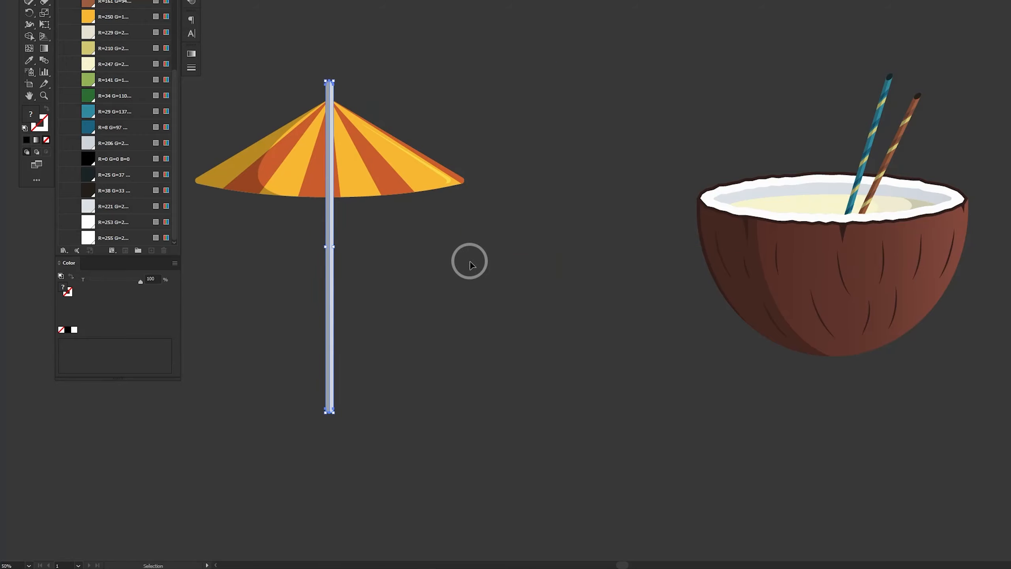
{"action": "left_click_drag", "start_coordinate": [394, 264], "coordinate": [258, 298]}
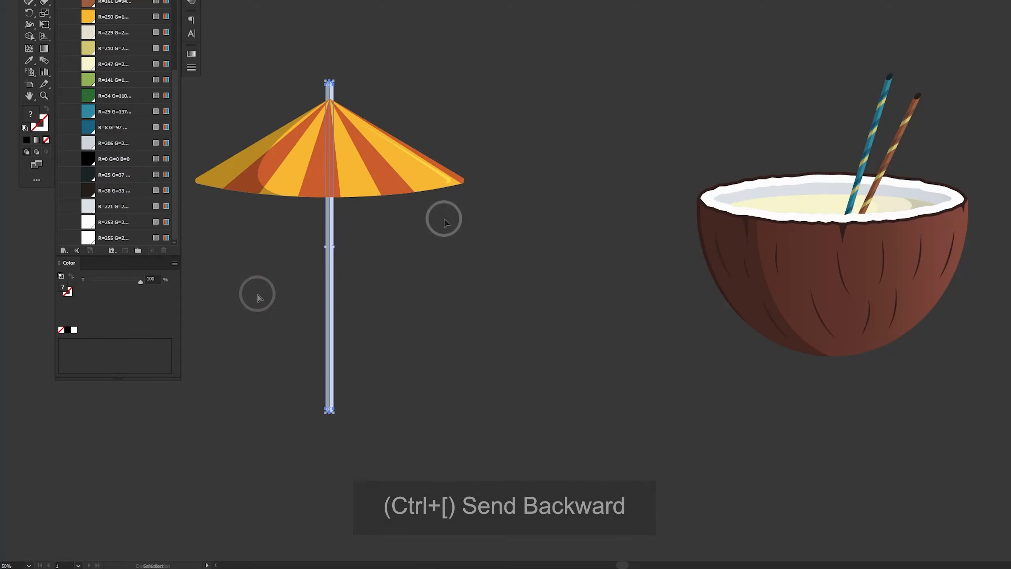
{"action": "left_click", "coordinate": [442, 219]}
{"action": "left_click", "coordinate": [367, 170]}
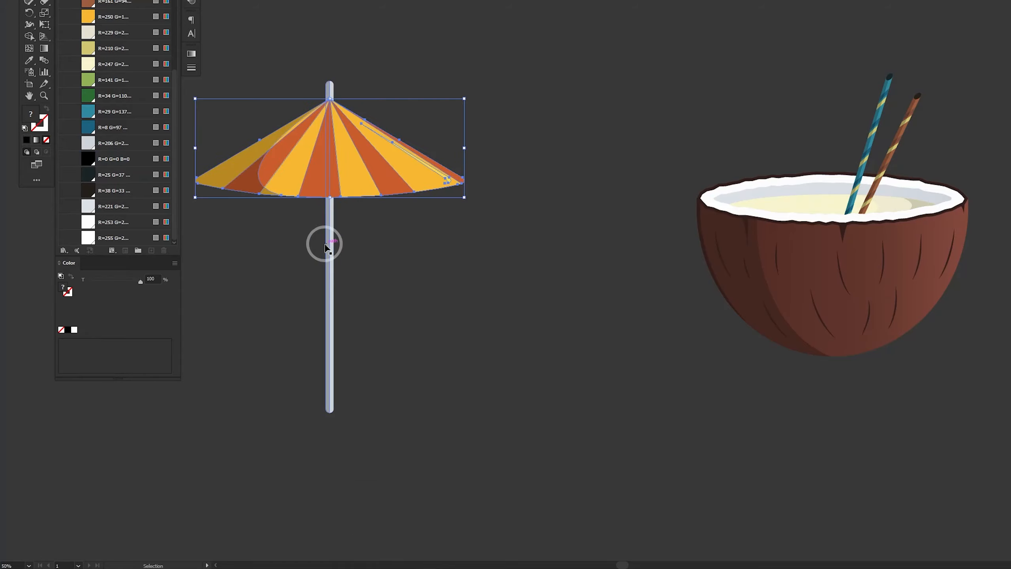
- Shorten the pole from its lower end, keeping its upper tip sticking out above the canopy
{"action": "left_click", "coordinate": [326, 246]}
{"action": "left_click_drag", "start_coordinate": [329, 412], "coordinate": [329, 373]}
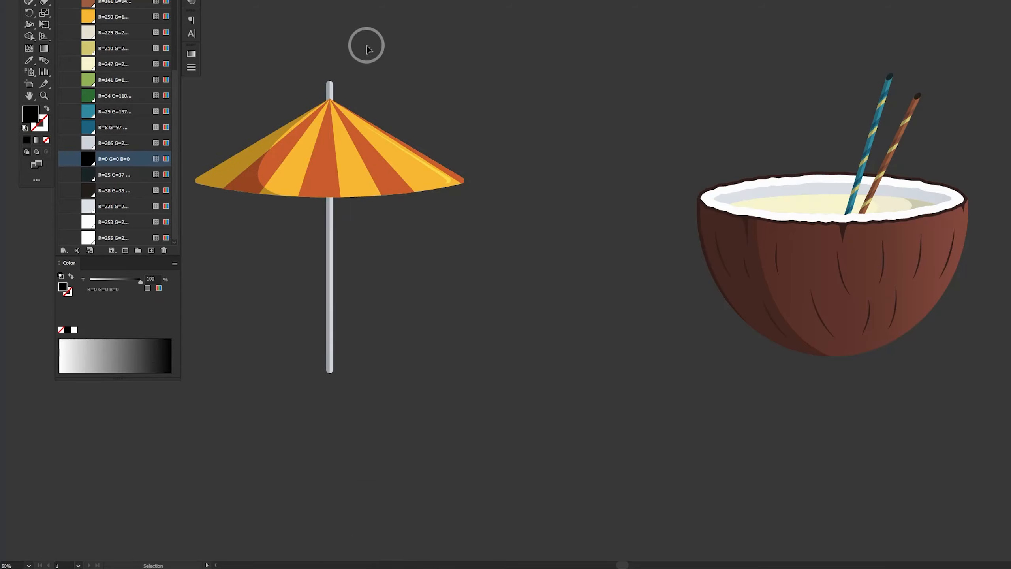
{"action": "left_click_drag", "start_coordinate": [334, 80], "coordinate": [334, 98]}
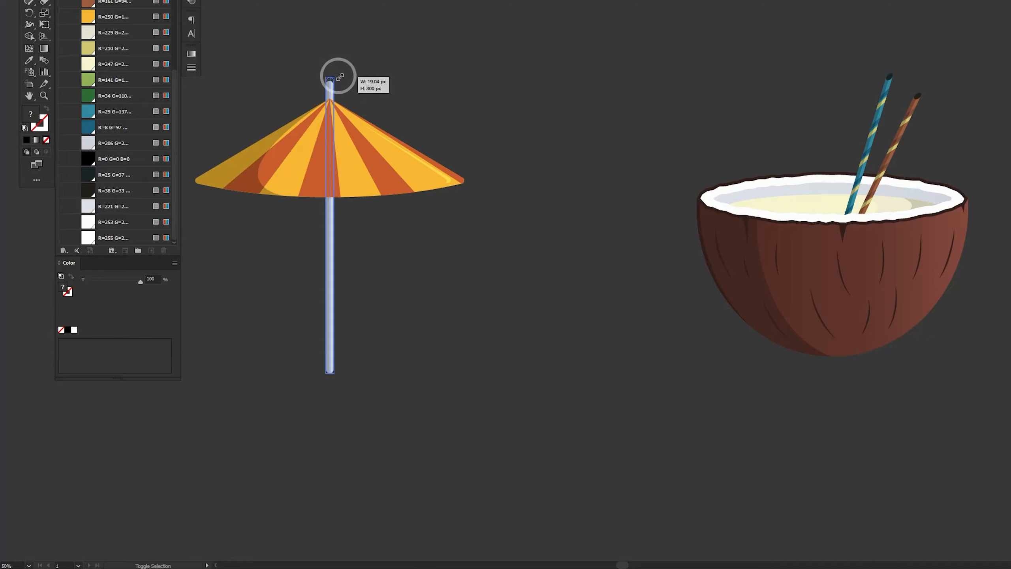
{"action": "left_click_drag", "start_coordinate": [328, 382], "coordinate": [330, 317]}
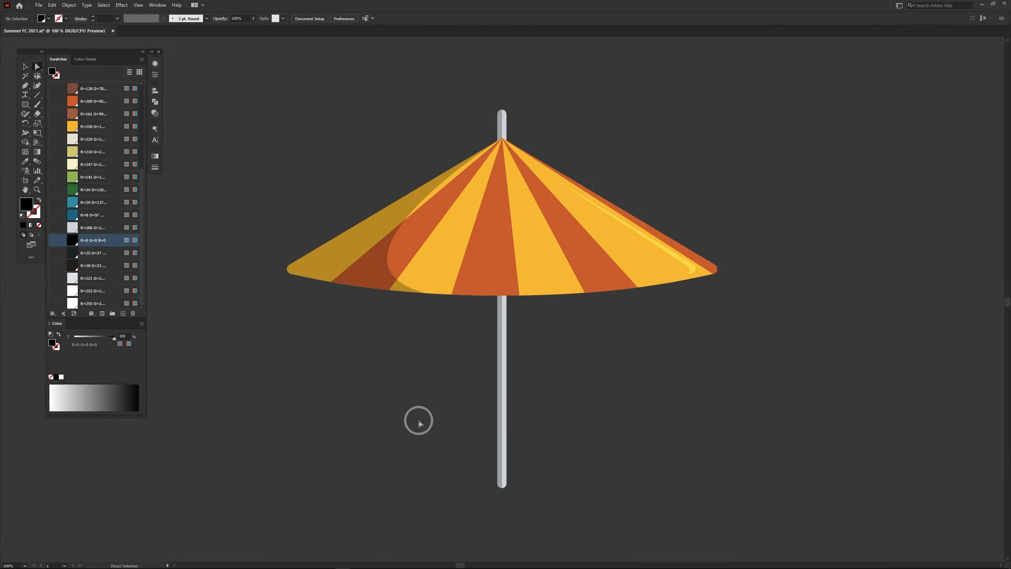
{"action": "left_click_drag", "start_coordinate": [502, 486], "coordinate": [503, 526]}
- Move the canopy up slightly along the pole and group the canopy and pole into one umbrella
{"action": "left_click_drag", "start_coordinate": [555, 254], "coordinate": [557, 242]}
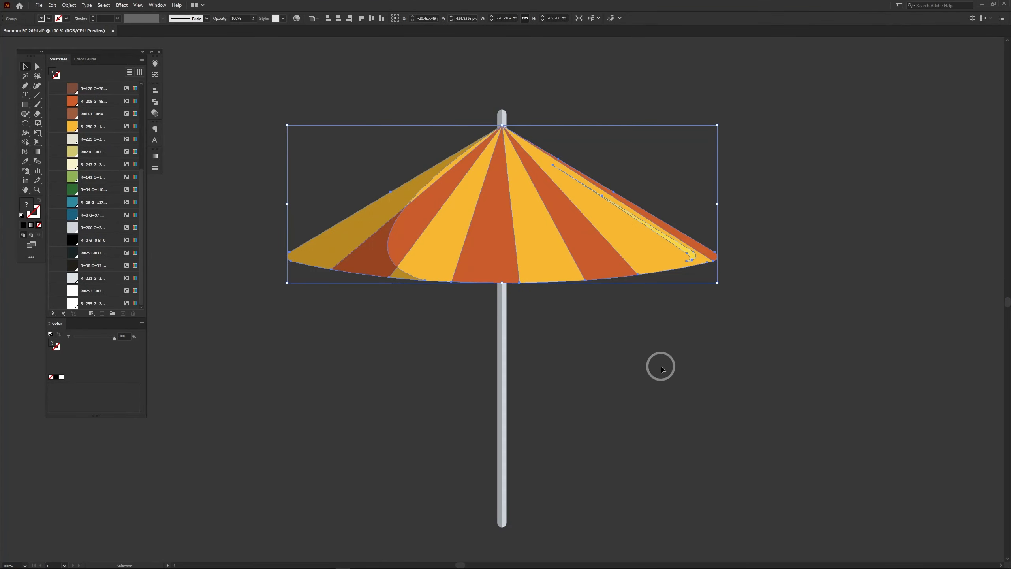
{"action": "left_click_drag", "start_coordinate": [610, 85], "coordinate": [346, 359]}
{"action": "key", "text": "ctrl+g"}
{"action": "right_click", "coordinate": [569, 239]}
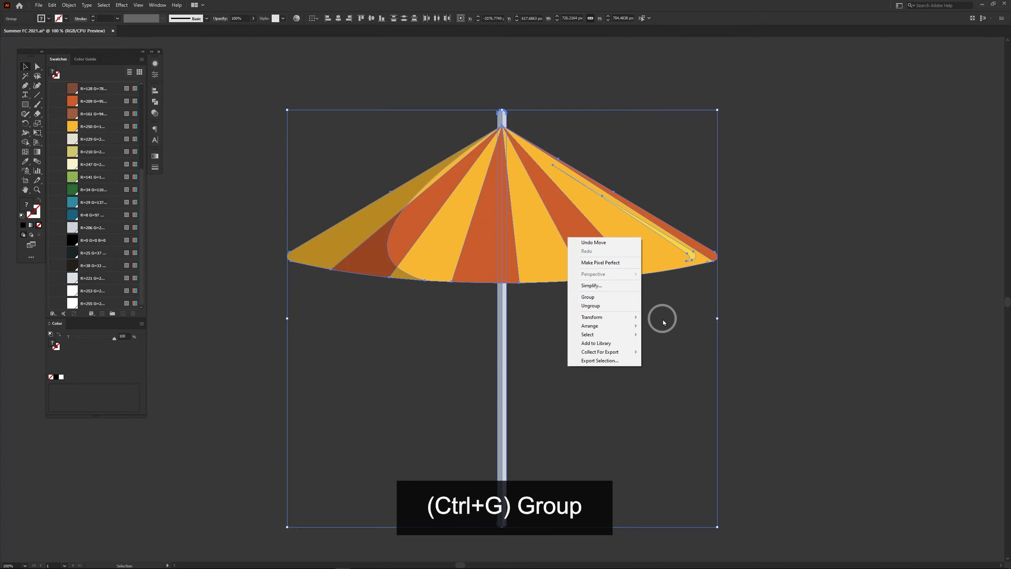
{"action": "left_click", "coordinate": [619, 306]}
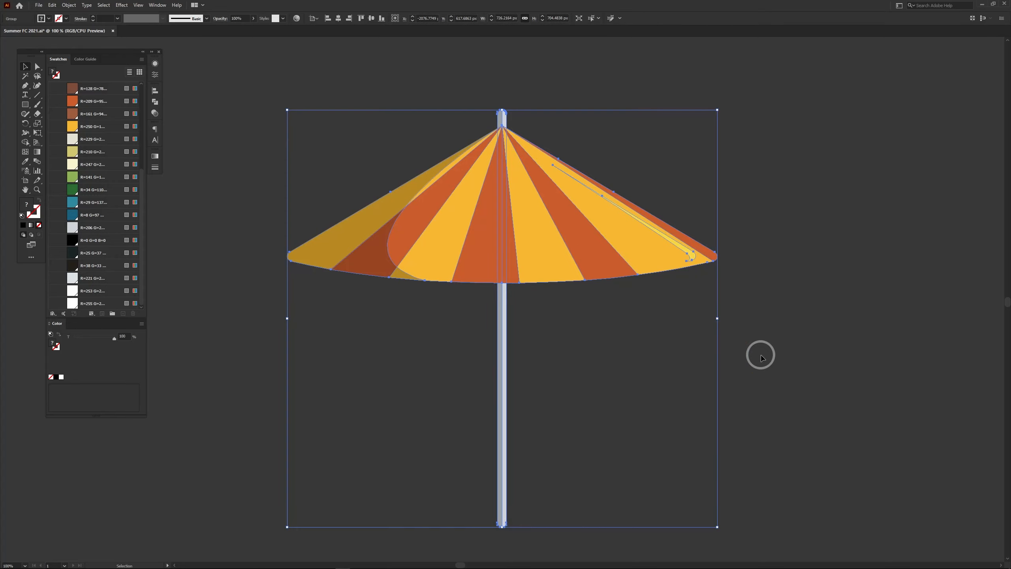
{"action": "scroll", "coordinate": [654, 260], "scroll_direction": "right", "scroll_amount": 10}
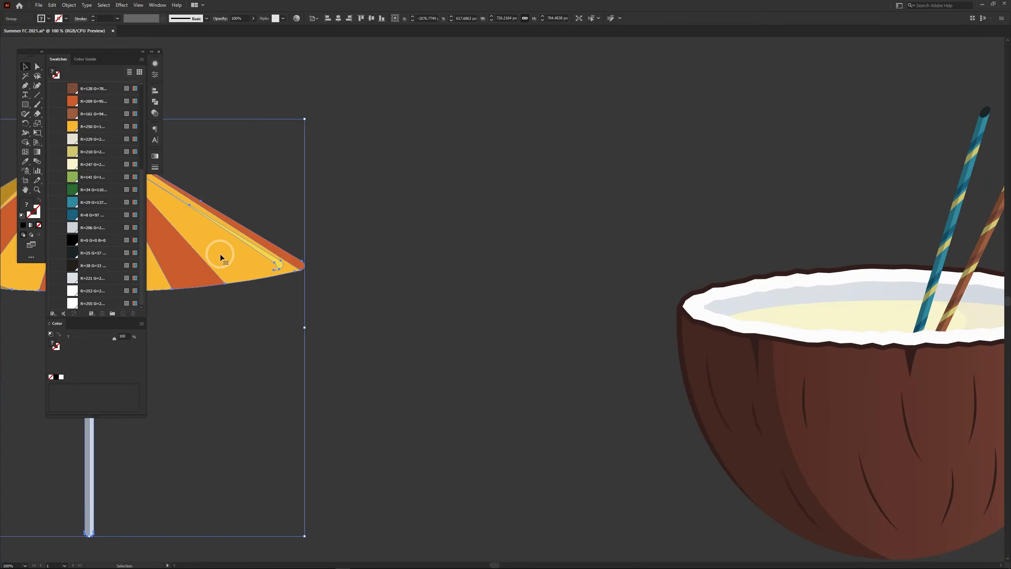
- Move the grouped umbrella over to the coconut drink, upright with its pole over the coconut's left part
{"action": "left_click_drag", "start_coordinate": [219, 252], "coordinate": [838, 211]}
{"action": "left_click_drag", "start_coordinate": [838, 239], "coordinate": [429, 328]}
{"action": "left_click_drag", "start_coordinate": [325, 139], "coordinate": [314, 218]}
{"action": "left_click_drag", "start_coordinate": [448, 319], "coordinate": [489, 237]}
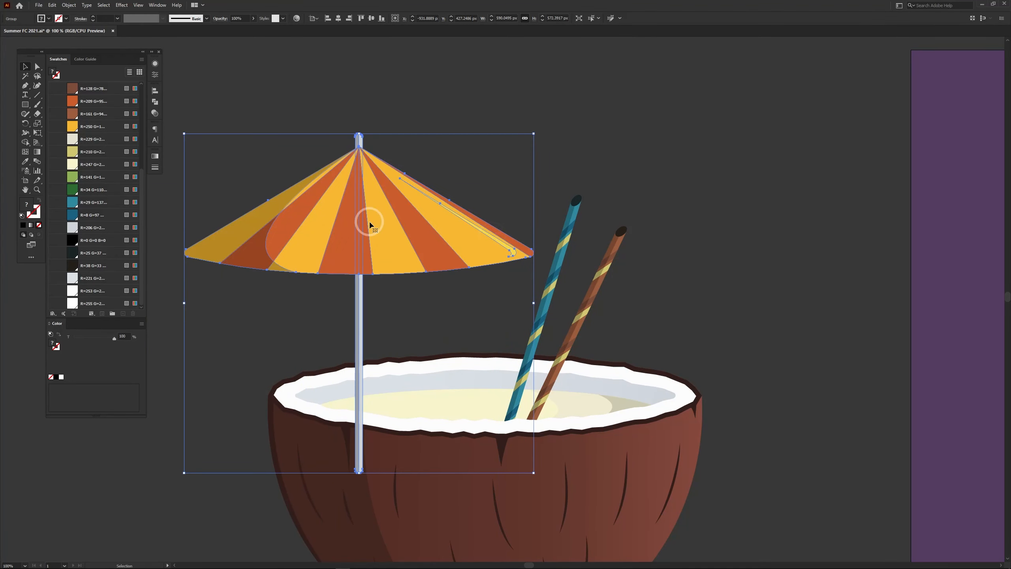
- Isolate the umbrella's canopy and apply a horizontal Arc Lower envelope warp with a 6% bend
{"action": "double_click", "coordinate": [377, 253]}
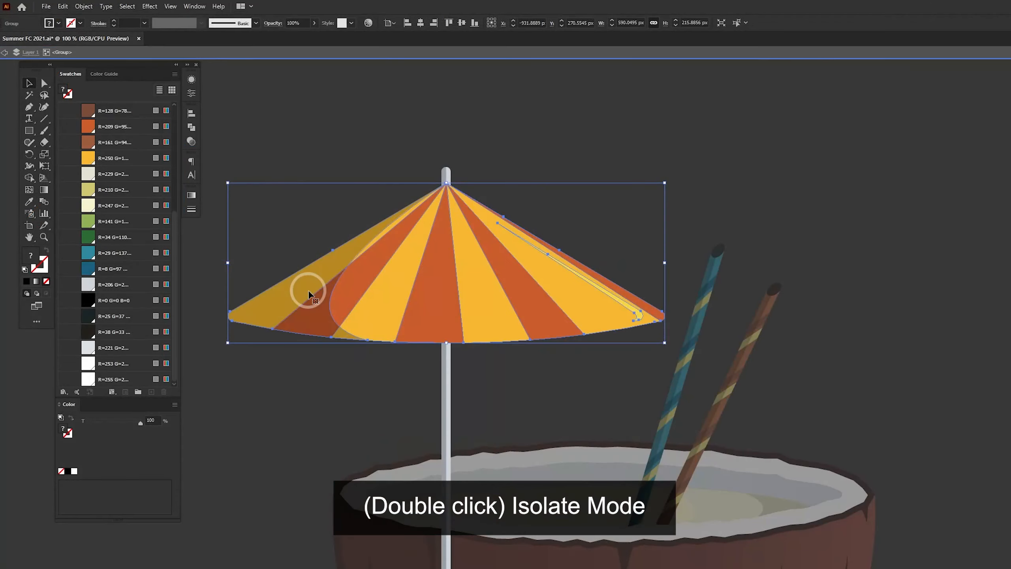
{"action": "left_click", "coordinate": [85, 7]}
{"action": "left_click", "coordinate": [143, 284]}
{"action": "left_click", "coordinate": [141, 295]}
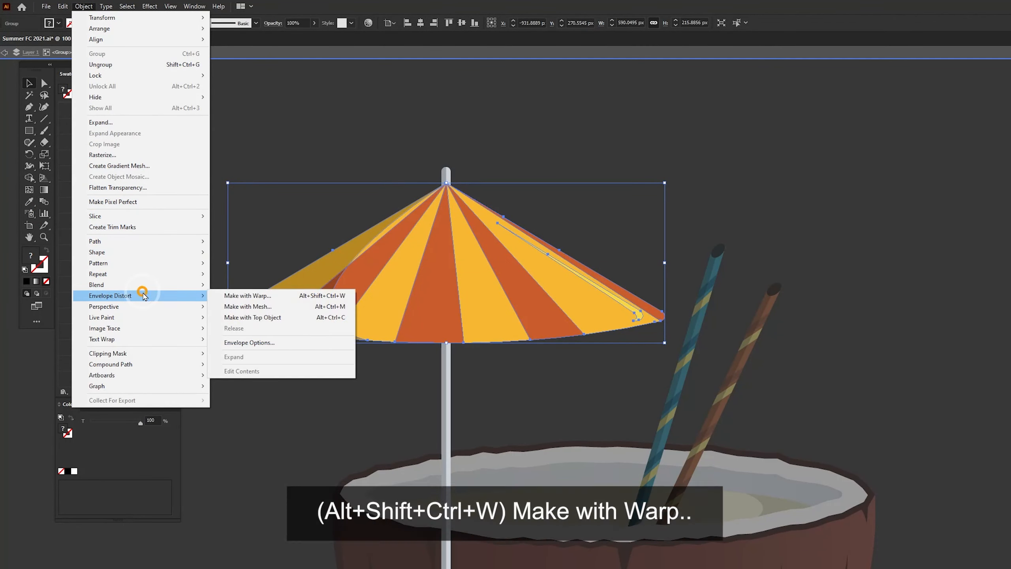
{"action": "left_click", "coordinate": [298, 295]}
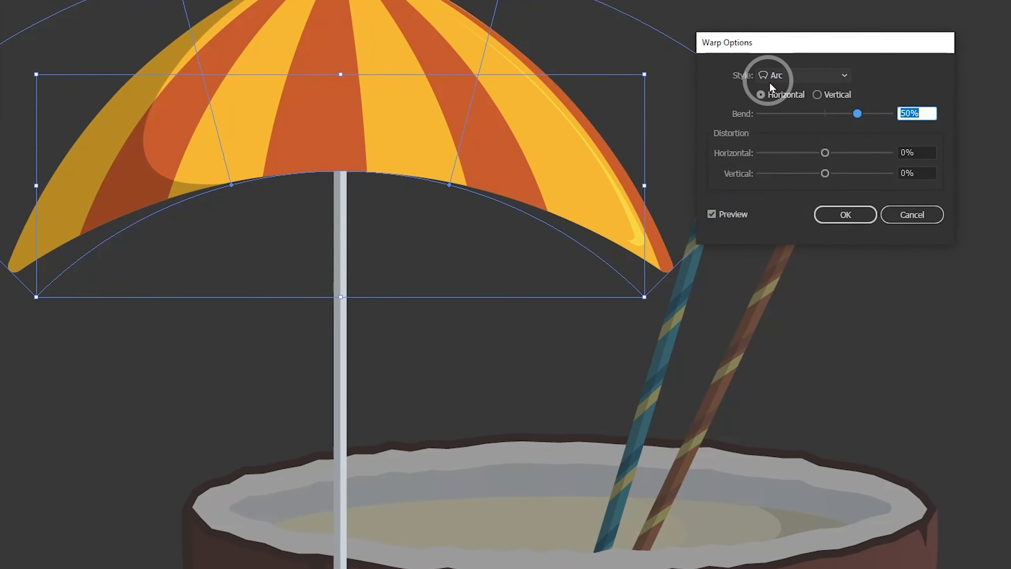
{"action": "left_click", "coordinate": [769, 80]}
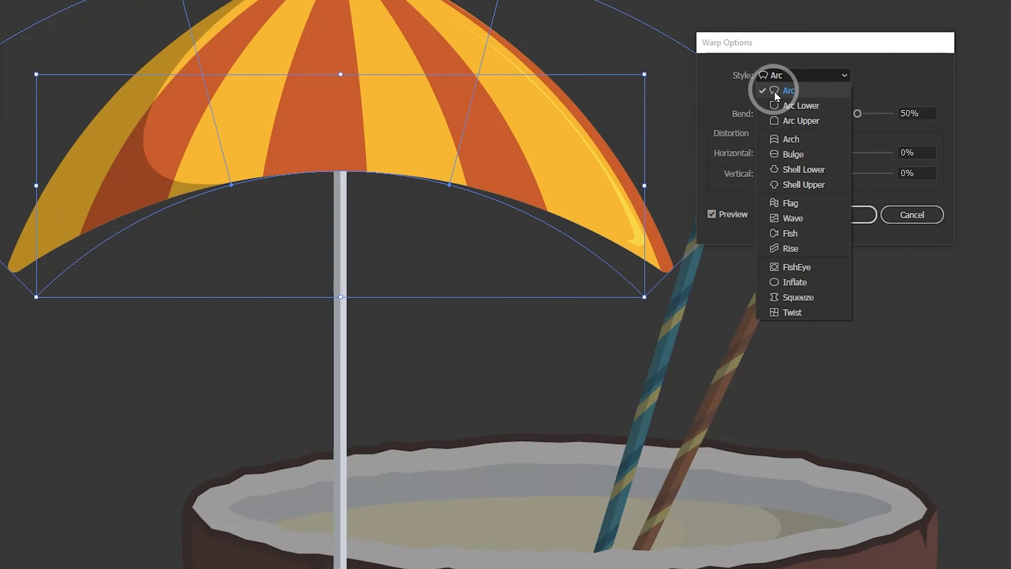
{"action": "left_click", "coordinate": [783, 105]}
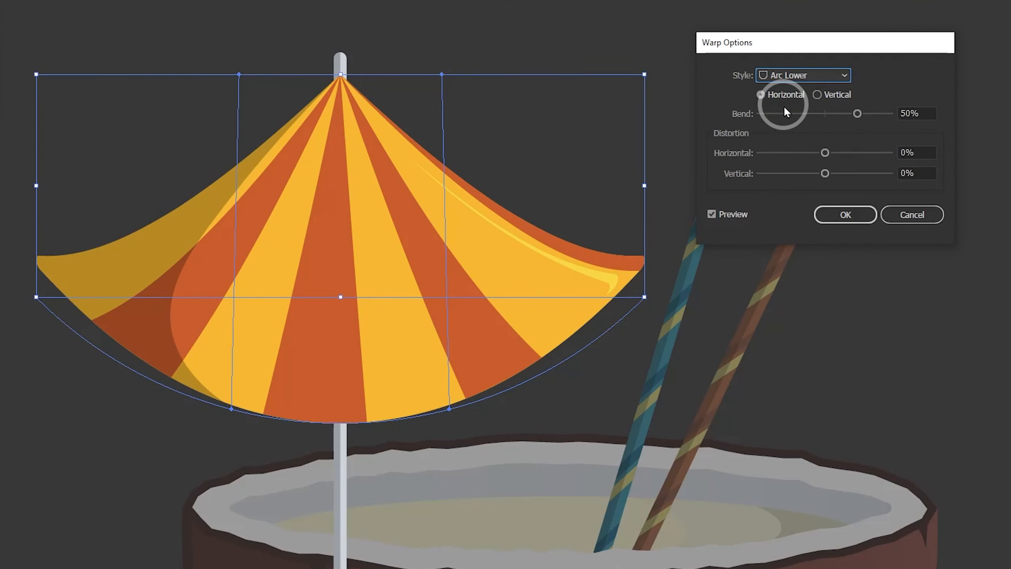
{"action": "left_click_drag", "start_coordinate": [857, 112], "coordinate": [828, 113]}
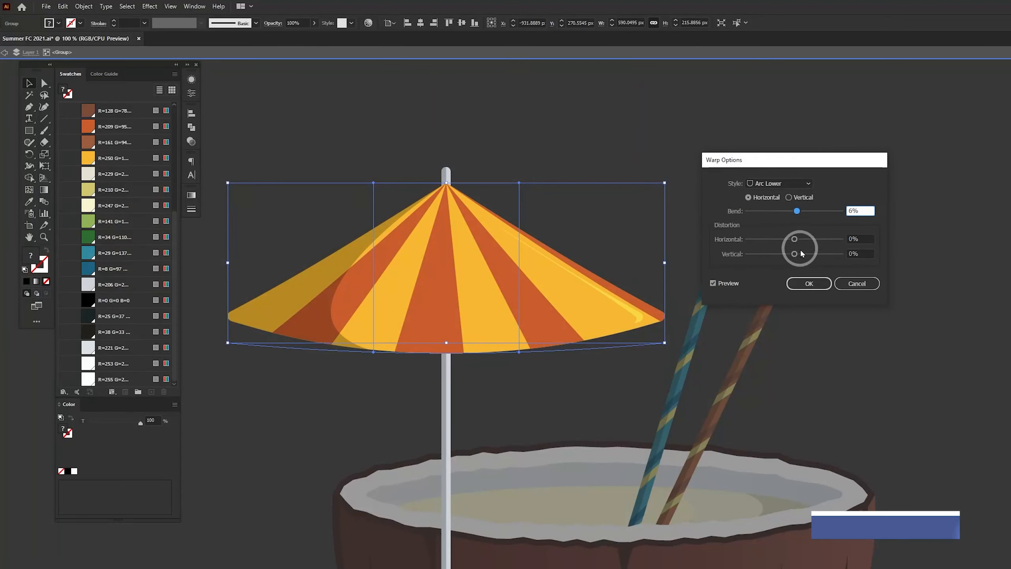
{"action": "left_click", "coordinate": [845, 215]}
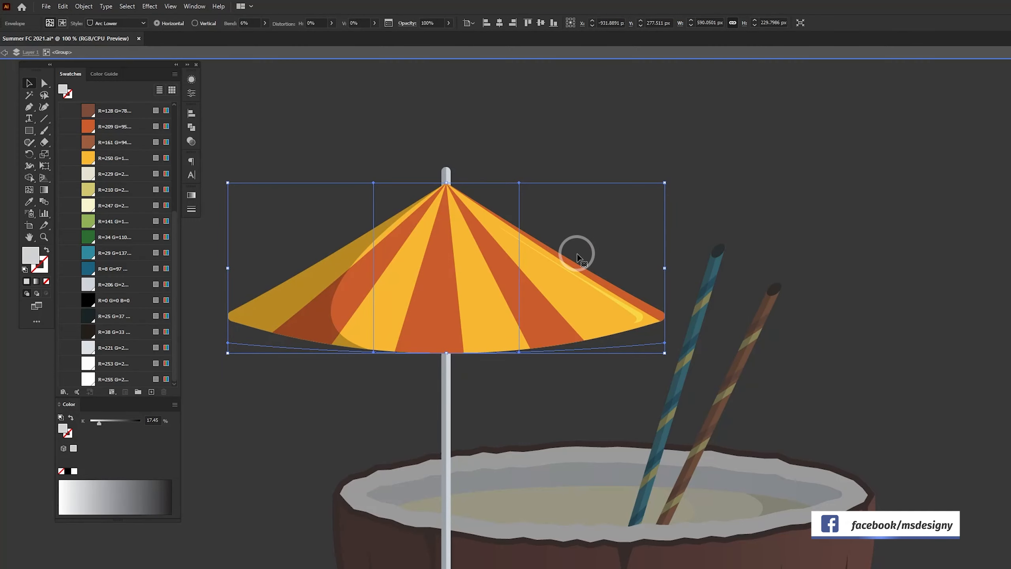
- Lower the canopy's top along the pole to about 191 px height and narrow it symmetrically to about 523 px width
{"action": "key", "text": "Escape"}
{"action": "left_click_drag", "start_coordinate": [446, 182], "coordinate": [445, 211]}
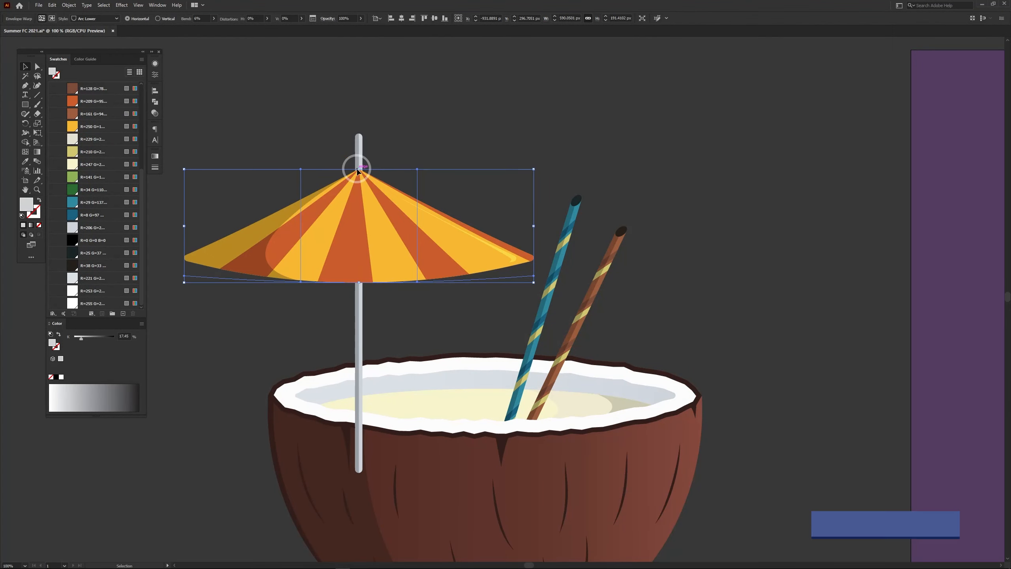
{"action": "left_click_drag", "start_coordinate": [534, 226], "coordinate": [514, 226]}
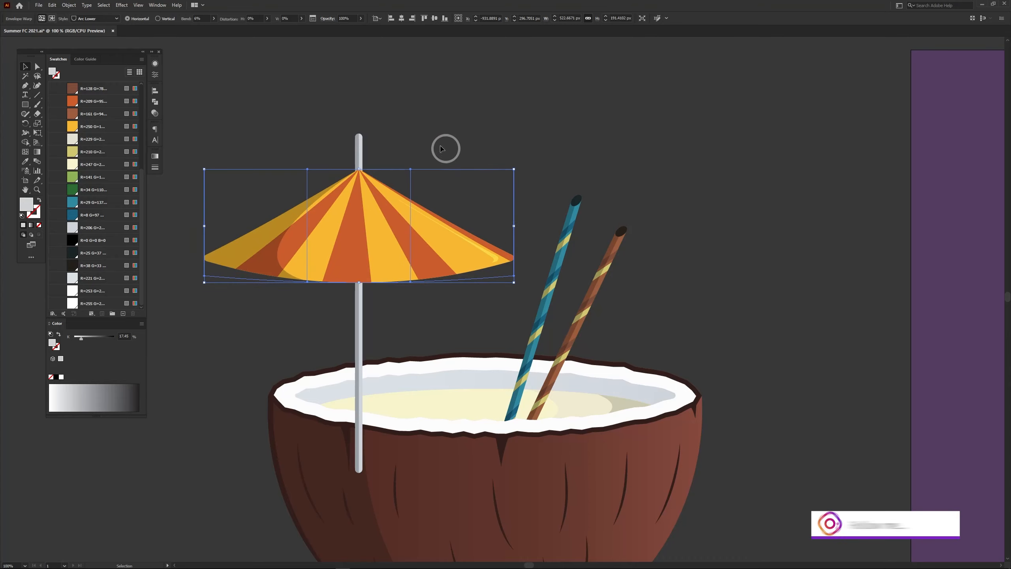
- Select the whole umbrella, tilt it counter-clockwise and position it so the pole leans across the coconut's front rim
{"action": "left_click_drag", "start_coordinate": [433, 114], "coordinate": [246, 285]}
{"action": "left_click_drag", "start_coordinate": [388, 210], "coordinate": [420, 244]}
{"action": "double_click", "coordinate": [378, 211]}
{"action": "double_click", "coordinate": [406, 85]}
{"action": "left_click", "coordinate": [334, 187]}
{"action": "key", "text": "r"}
{"action": "left_click_drag", "start_coordinate": [440, 199], "coordinate": [364, 145]}
{"action": "key", "text": "v"}
{"action": "left_click_drag", "start_coordinate": [362, 248], "coordinate": [381, 257]}
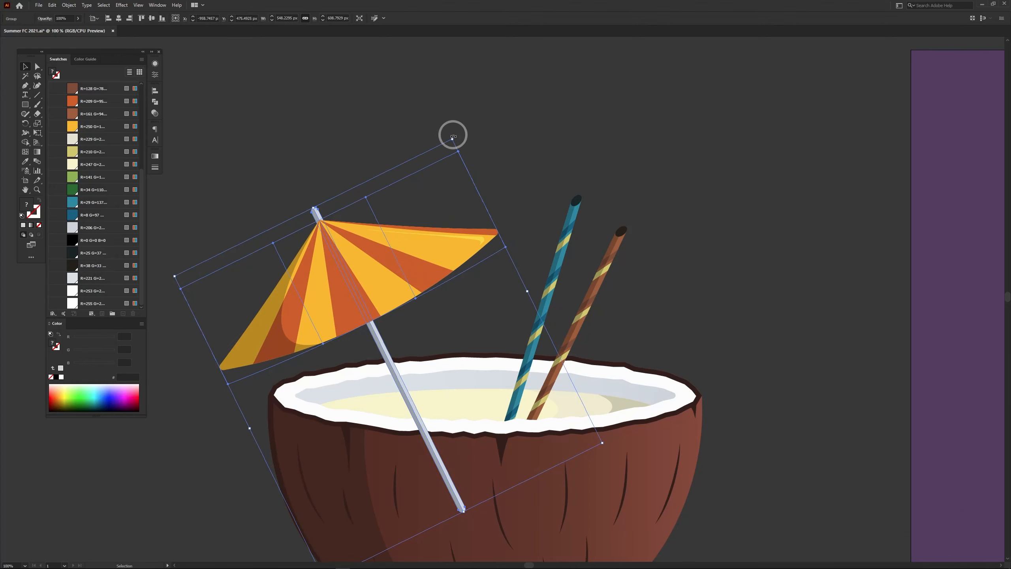
- Rotate the umbrella slightly back toward upright and nudge it down and right over the coconut
{"action": "left_click_drag", "start_coordinate": [453, 136], "coordinate": [475, 145]}
{"action": "left_click_drag", "start_coordinate": [398, 265], "coordinate": [408, 278]}
{"action": "left_click_drag", "start_coordinate": [410, 276], "coordinate": [414, 278]}
{"action": "left_click_drag", "start_coordinate": [476, 233], "coordinate": [456, 98]}
{"action": "left_click_drag", "start_coordinate": [517, 274], "coordinate": [565, 272]}
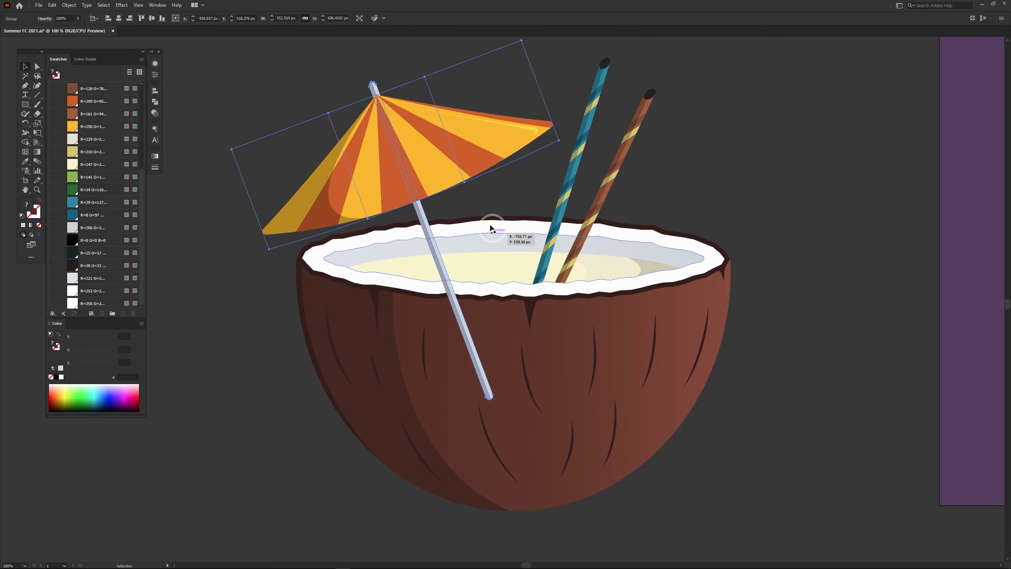
- Start a Pen path along the coconut's front inner rim, with anchors on both sides of the umbrella pole and one on it
{"action": "left_click", "coordinate": [483, 198]}
{"action": "key", "text": "ctrl+plus"}
{"action": "key", "text": "ctrl+plus"}
{"action": "left_click_drag", "start_coordinate": [488, 239], "coordinate": [536, 220]}
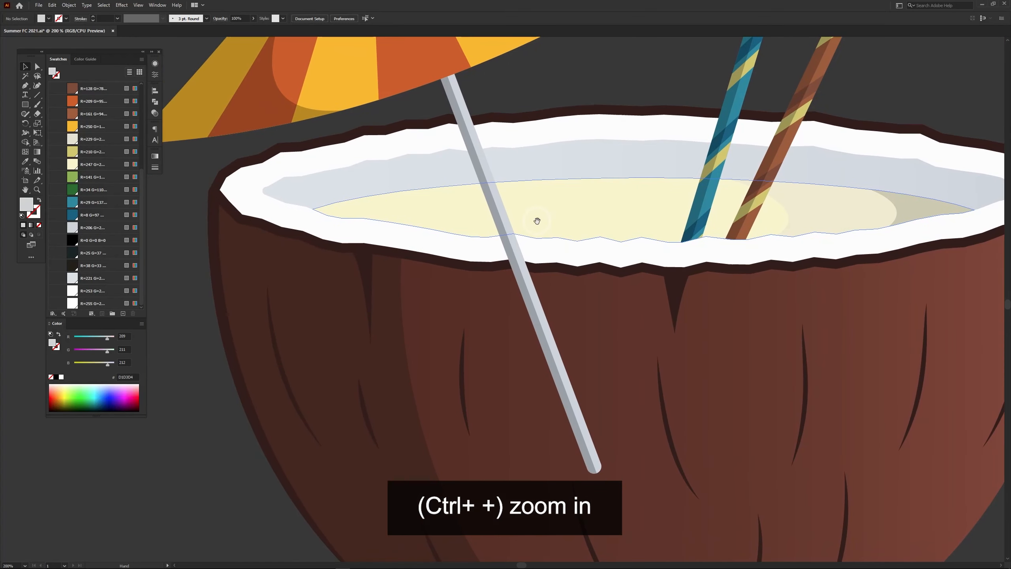
{"action": "key", "text": "p"}
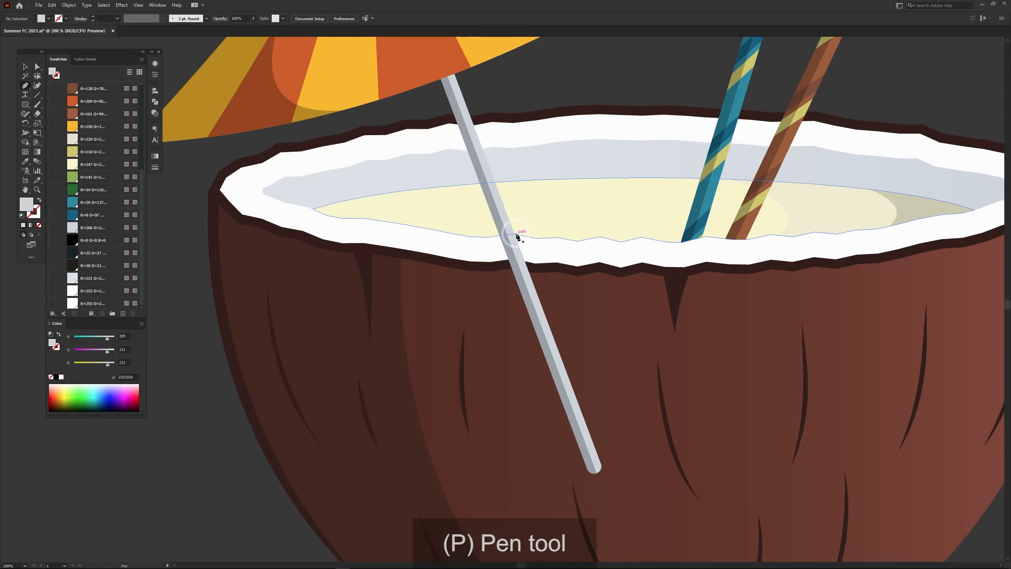
{"action": "key", "text": "ctrl+plus"}
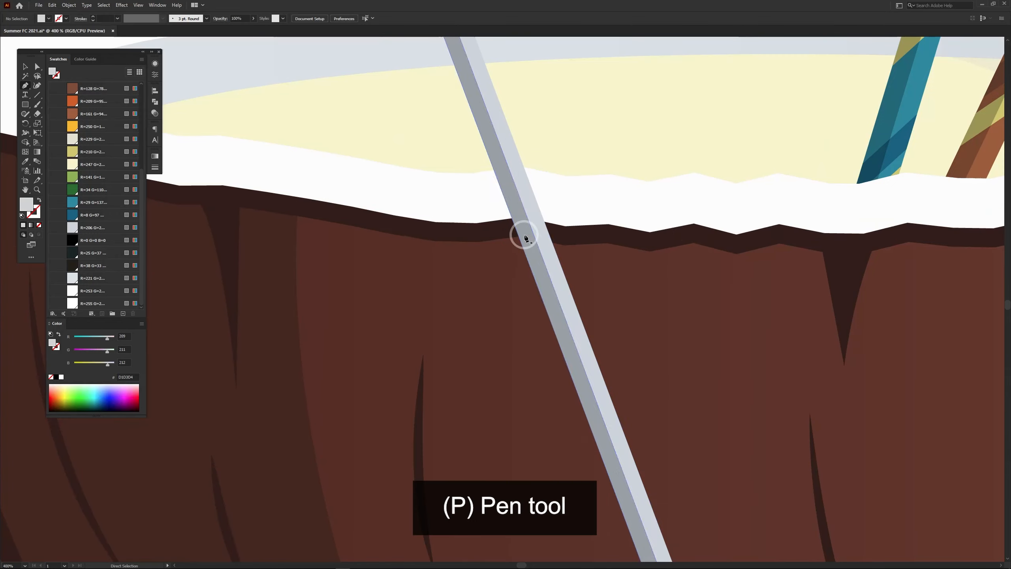
{"action": "left_click", "coordinate": [486, 171]}
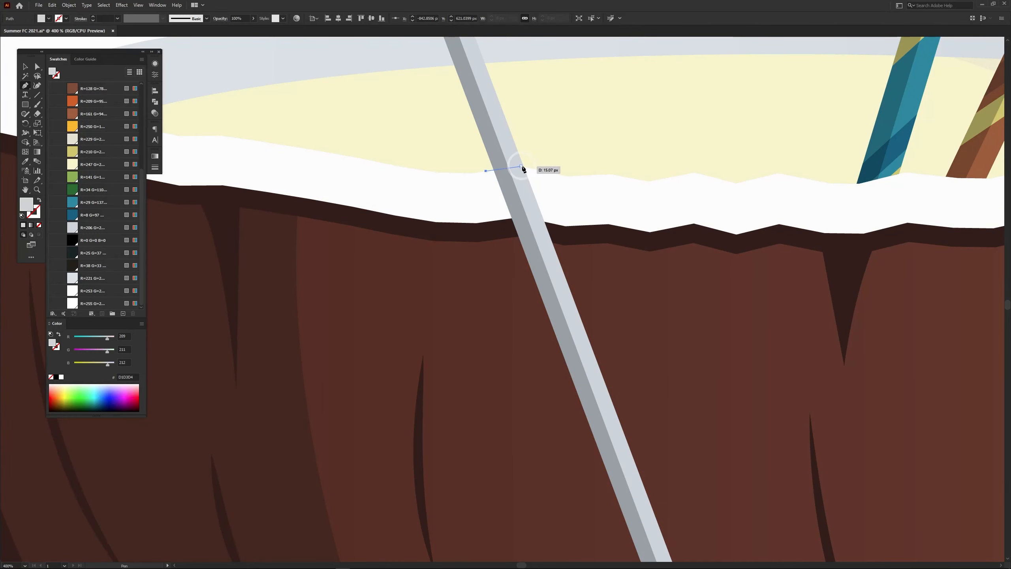
{"action": "left_click", "coordinate": [522, 167]}
{"action": "left_click", "coordinate": [564, 175]}
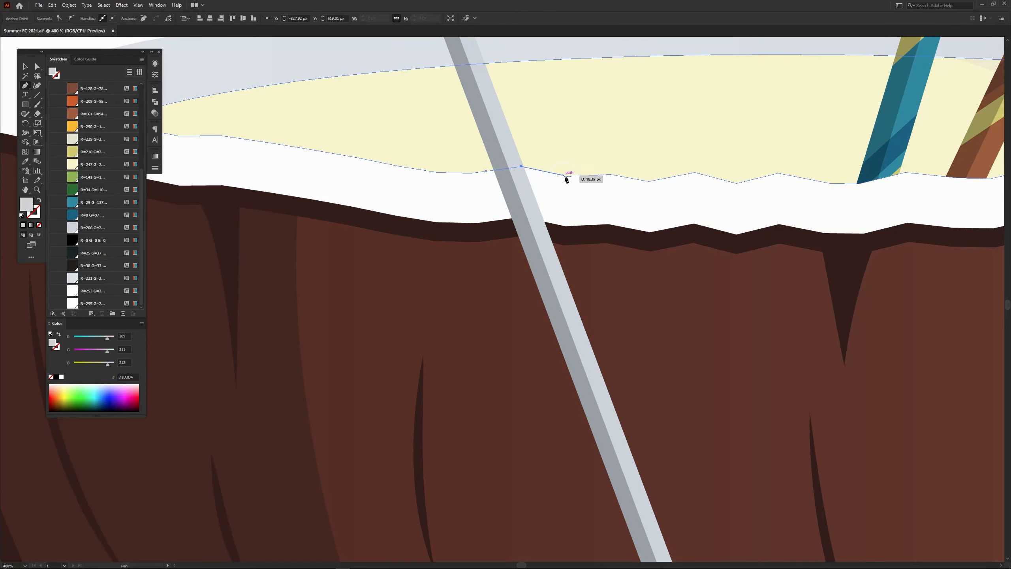
- Continue the path loosely around the umbrella's entire canopy and close it at its starting anchor beside the pole
{"action": "left_click_drag", "start_coordinate": [548, 142], "coordinate": [574, 497]}
{"action": "left_click_drag", "start_coordinate": [589, 228], "coordinate": [554, 406]}
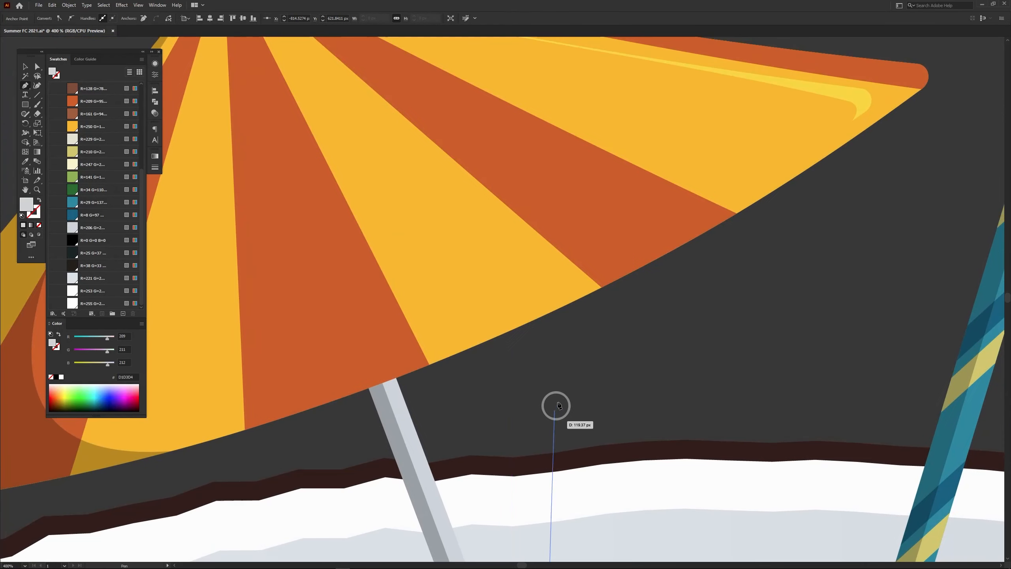
{"action": "left_click", "coordinate": [513, 384]}
{"action": "left_click", "coordinate": [945, 119]}
{"action": "left_click_drag", "start_coordinate": [899, 120], "coordinate": [938, 350]}
{"action": "left_click", "coordinate": [999, 262]}
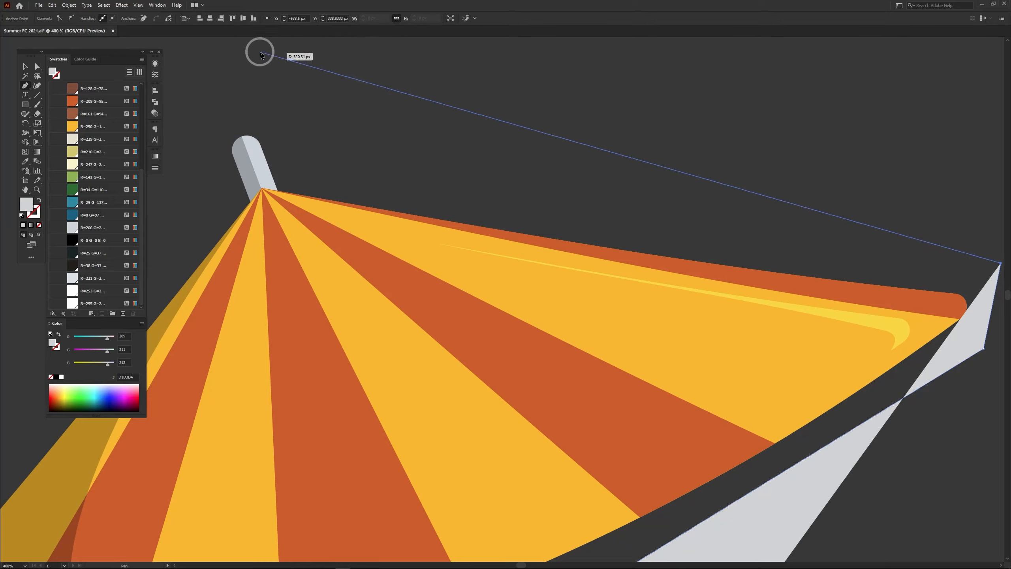
{"action": "left_click", "coordinate": [211, 75]}
{"action": "left_click_drag", "start_coordinate": [222, 395], "coordinate": [686, 143]}
{"action": "left_click", "coordinate": [183, 343]}
{"action": "left_click_drag", "start_coordinate": [240, 392], "coordinate": [344, 103]}
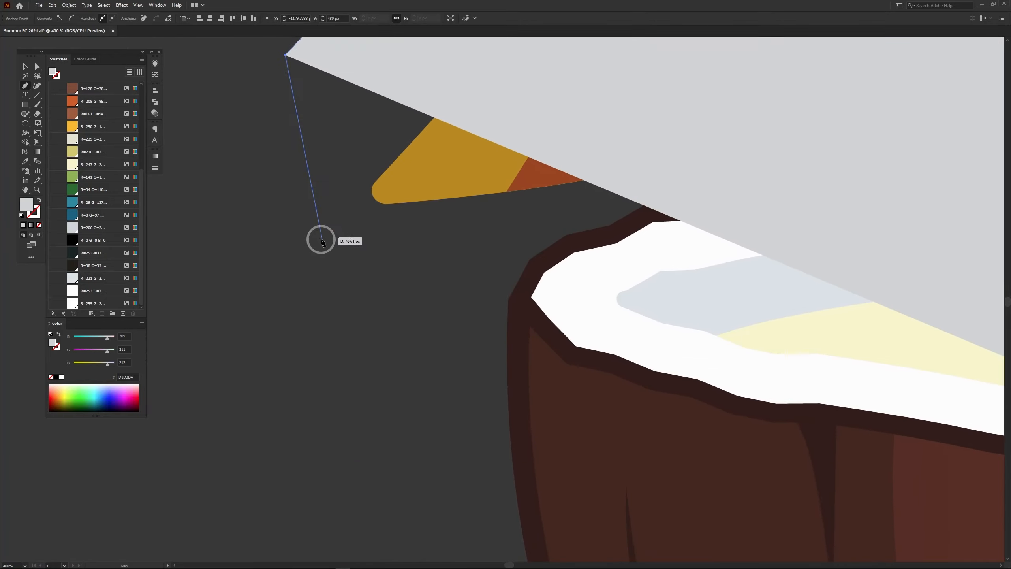
{"action": "left_click", "coordinate": [320, 239]}
{"action": "key", "text": "ctrl+minus"}
{"action": "left_click_drag", "start_coordinate": [678, 358], "coordinate": [267, 240]}
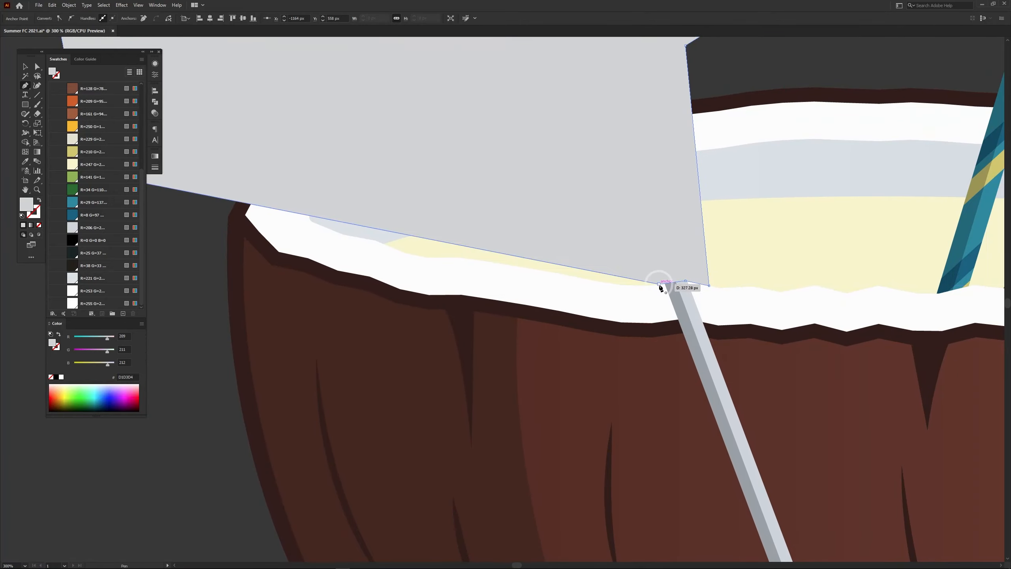
{"action": "left_click", "coordinate": [478, 187]}
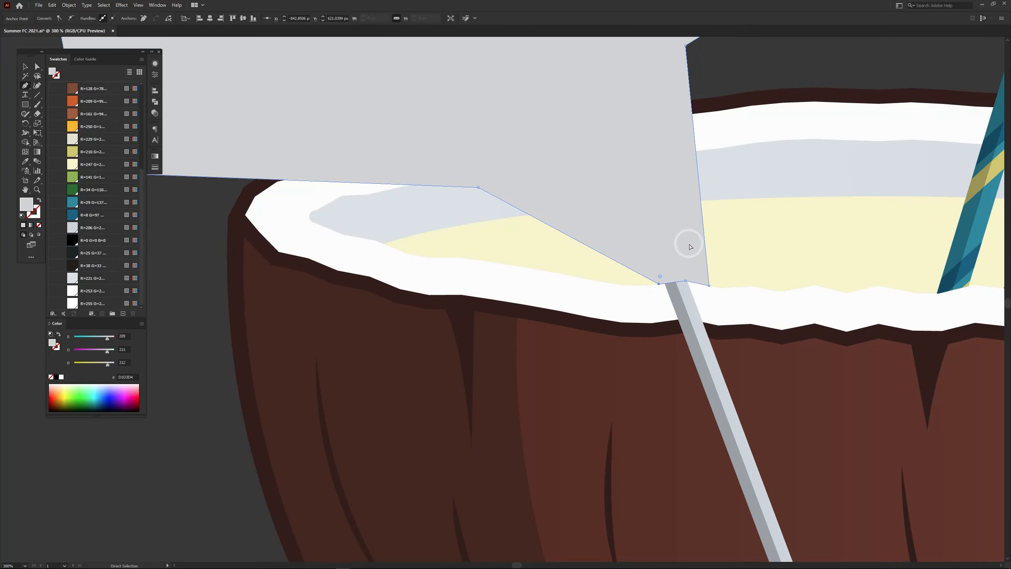
- Move the shape's anchor below the left half of the canopy up toward the canopy's lower edge, and deselect the shape
{"action": "key", "text": "ctrl+minus"}
{"action": "key", "text": "ctrl+minus"}
{"action": "left_click_drag", "start_coordinate": [567, 176], "coordinate": [607, 285]}
{"action": "key", "text": "v"}
{"action": "key", "text": "a"}
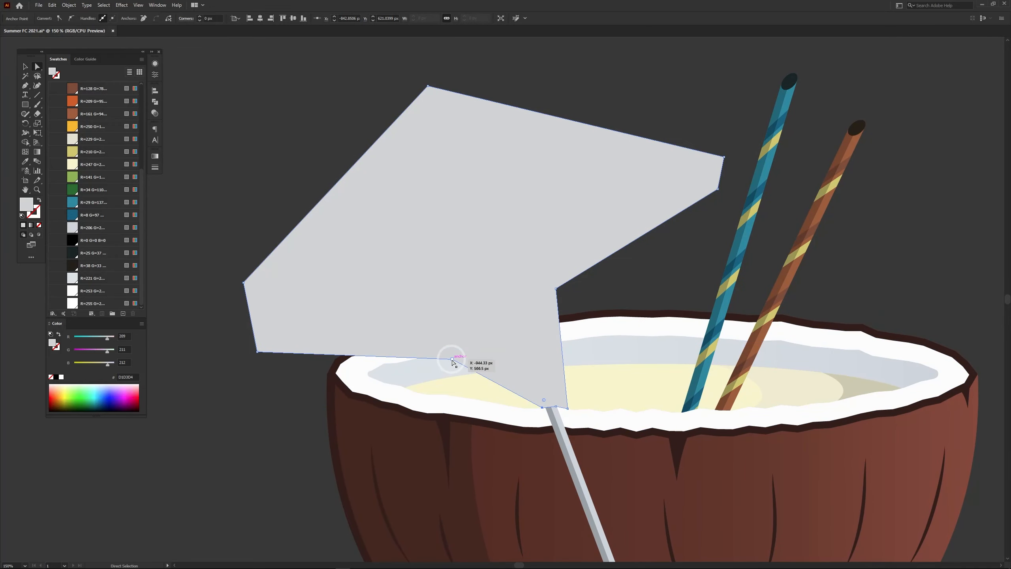
{"action": "left_click_drag", "start_coordinate": [453, 362], "coordinate": [466, 312]}
{"action": "key", "text": "v"}
{"action": "left_click", "coordinate": [628, 281]}
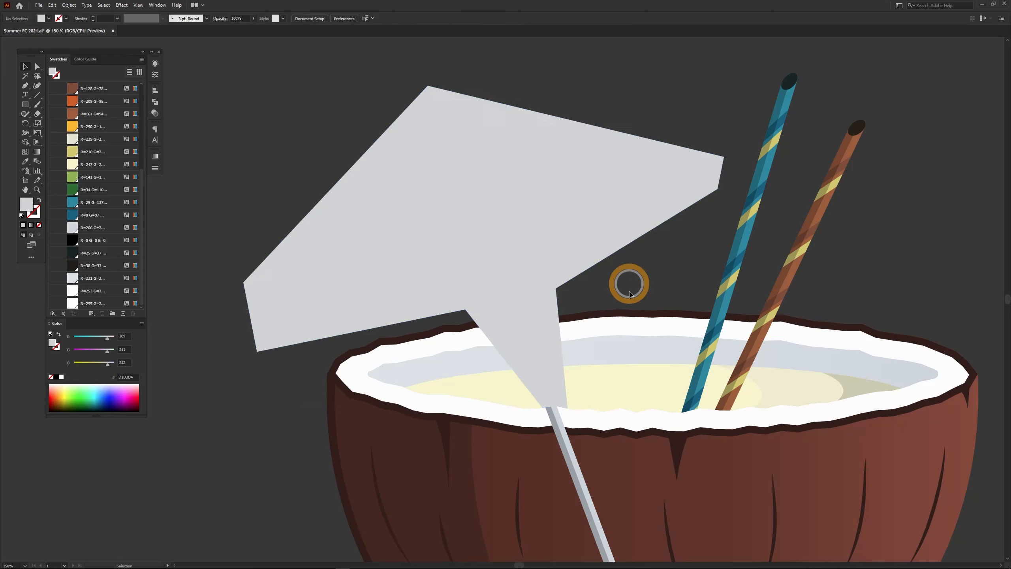
- Clip the umbrella with the grey shape using a clipping mask so the pole ends at the coconut's inner rim
{"action": "left_click", "coordinate": [563, 438]}
{"action": "left_click", "coordinate": [540, 299], "text": "shift"}
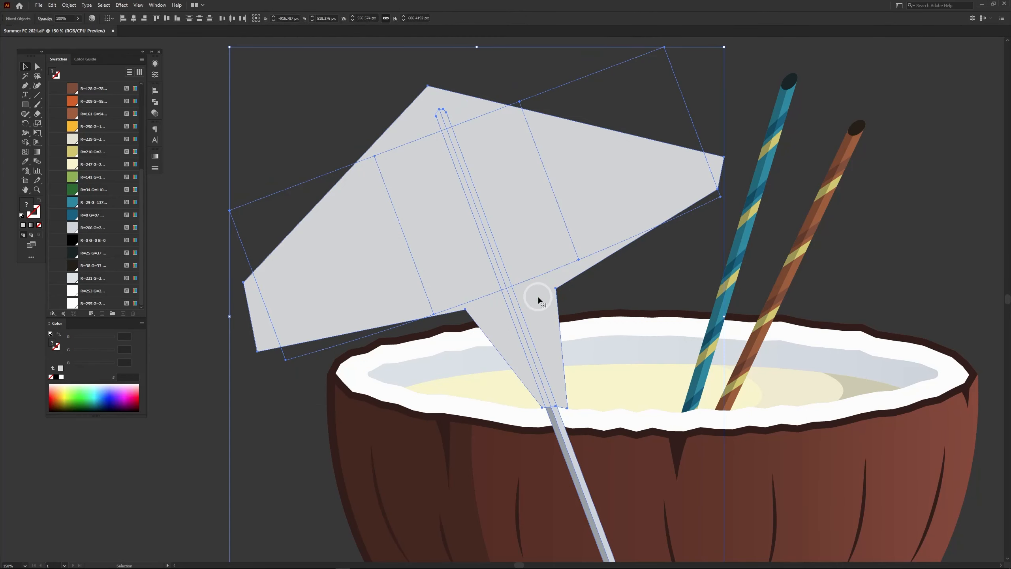
{"action": "right_click", "coordinate": [496, 171]}
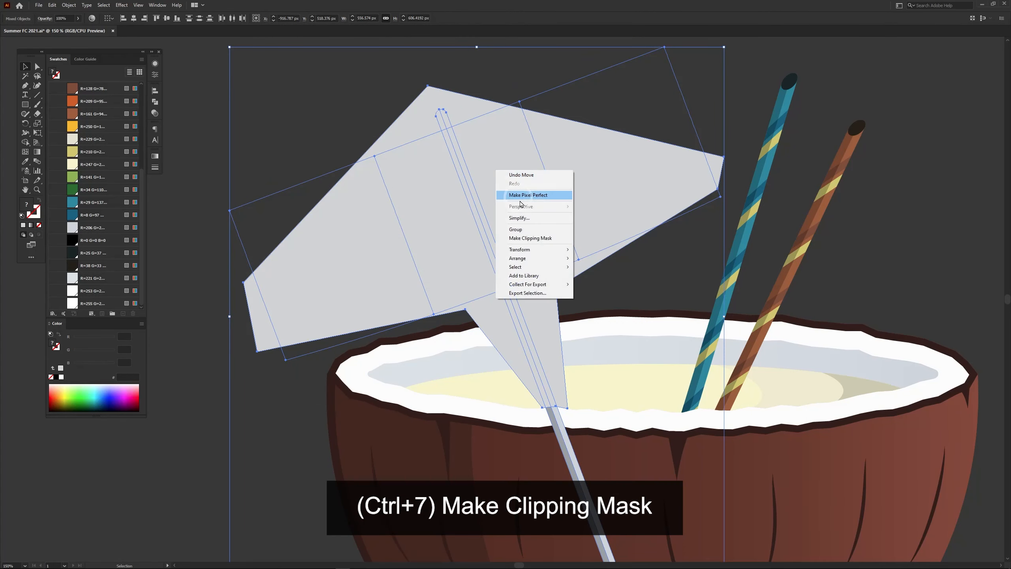
{"action": "left_click", "coordinate": [557, 238]}
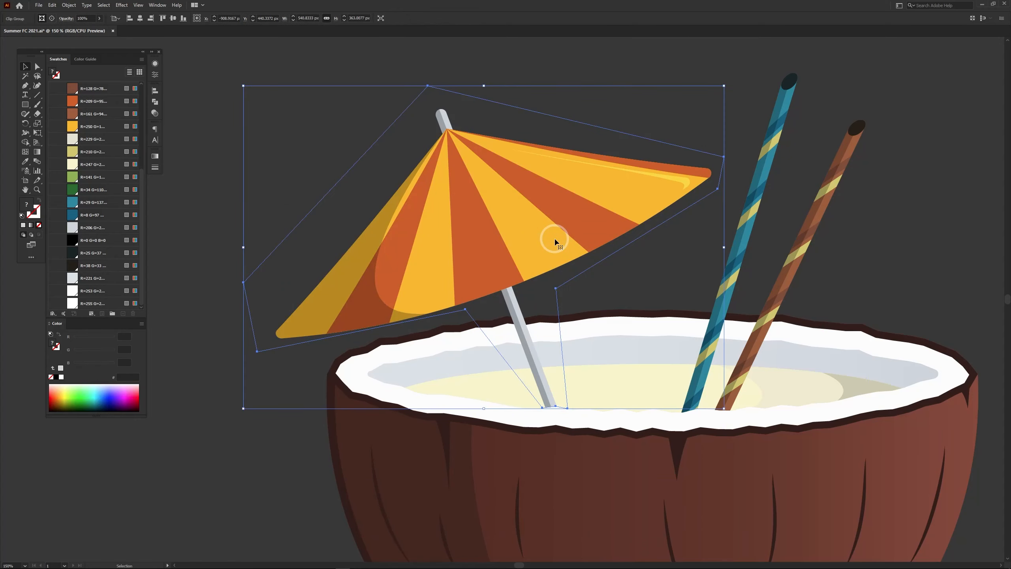
{"action": "left_click", "coordinate": [666, 280]}
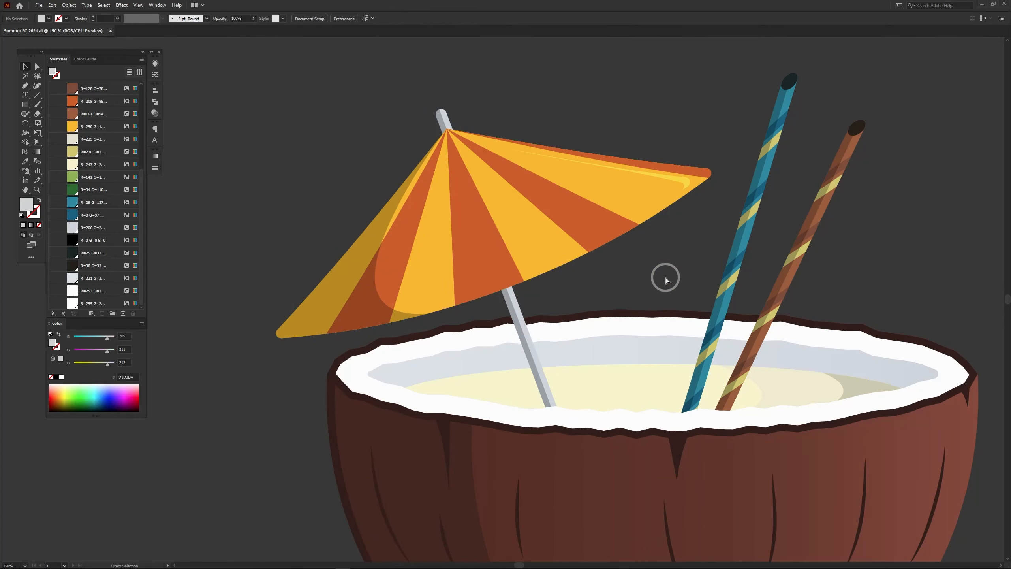
- Draw a flat dark green ellipse about 299 by 57 px in the empty area left of the coconut
{"action": "key", "text": "ctrl+minus"}
{"action": "key", "text": "ctrl+minus"}
{"action": "left_click_drag", "start_coordinate": [666, 276], "coordinate": [643, 203]}
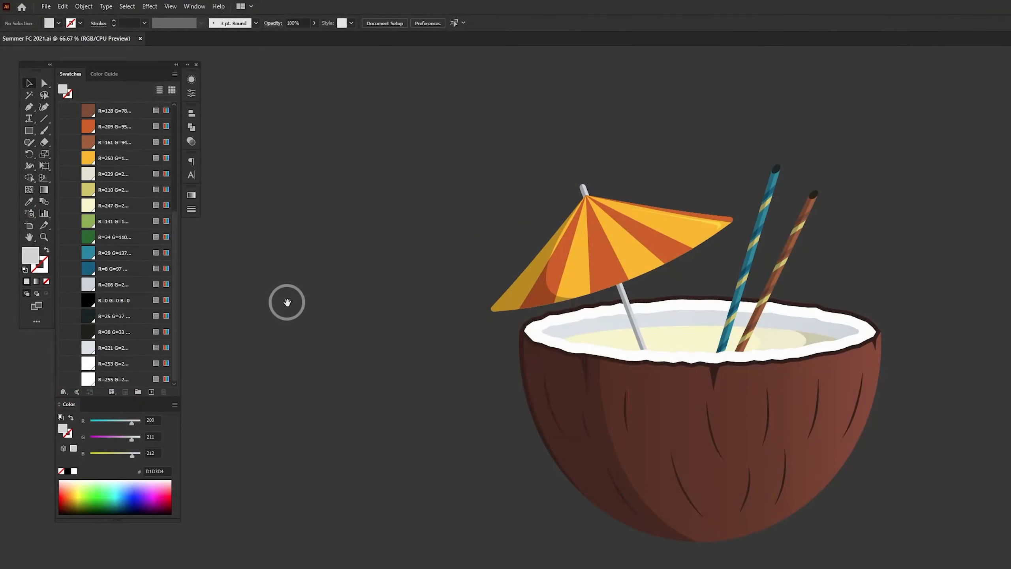
{"action": "left_click_drag", "start_coordinate": [287, 302], "coordinate": [469, 309]}
{"action": "key", "text": "l"}
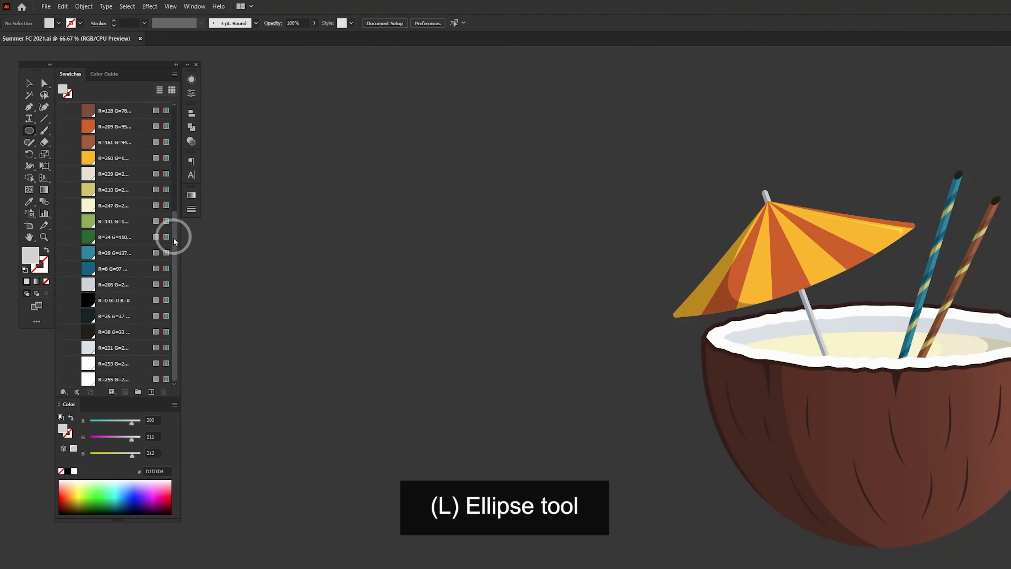
{"action": "left_click", "coordinate": [117, 242]}
{"action": "left_click_drag", "start_coordinate": [306, 293], "coordinate": [454, 321]}
- Convert the ellipse's left and right end anchors to corner points to form a pointed leaf shape
{"action": "key", "text": "ctrl+equal"}
{"action": "key", "text": "ctrl+equal"}
{"action": "key", "text": "a"}
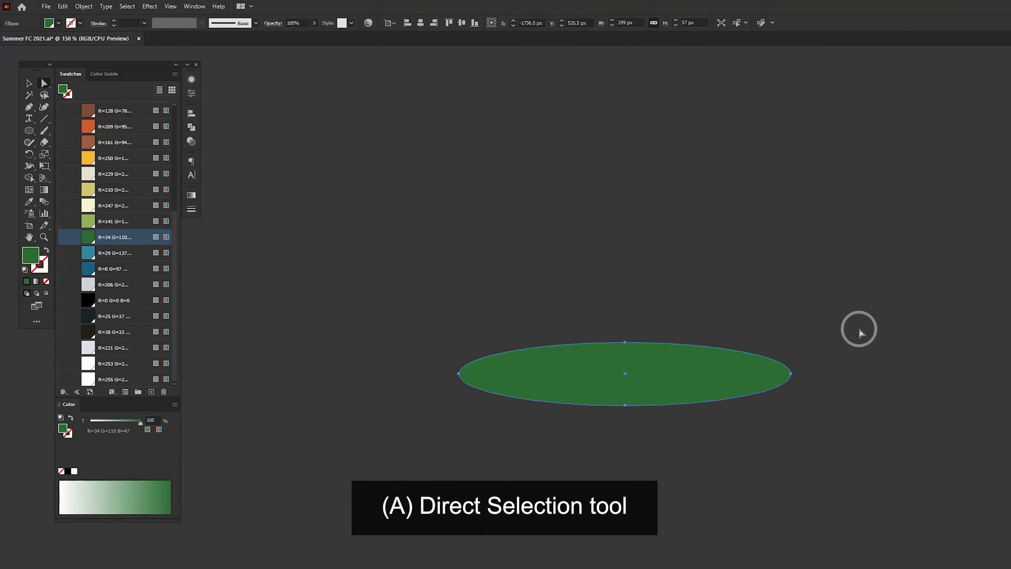
{"action": "left_click_drag", "start_coordinate": [767, 415], "coordinate": [767, 415]}
{"action": "left_click_drag", "start_coordinate": [435, 331], "coordinate": [477, 402]}
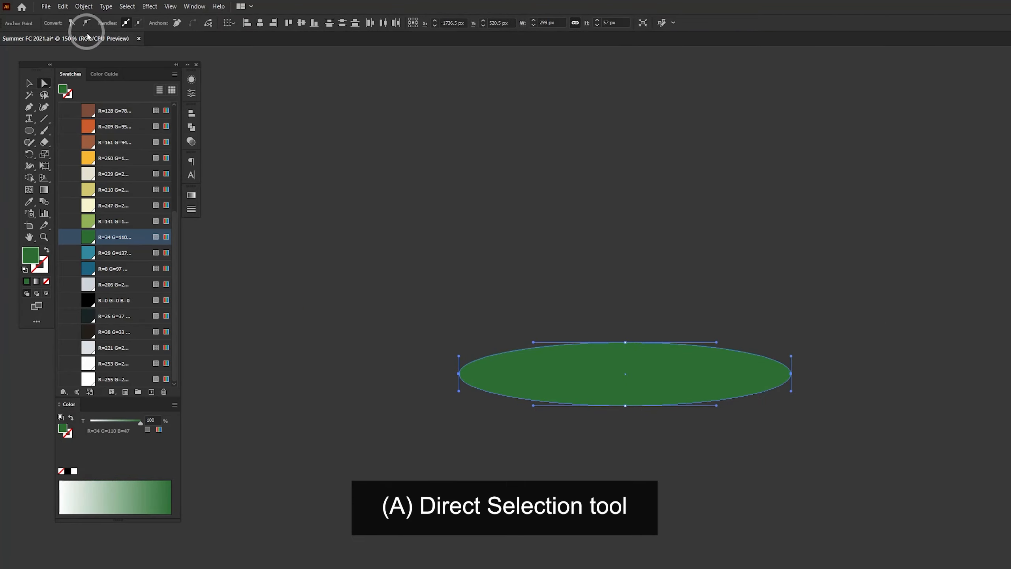
{"action": "left_click", "coordinate": [71, 23]}
{"action": "left_click", "coordinate": [652, 314]}
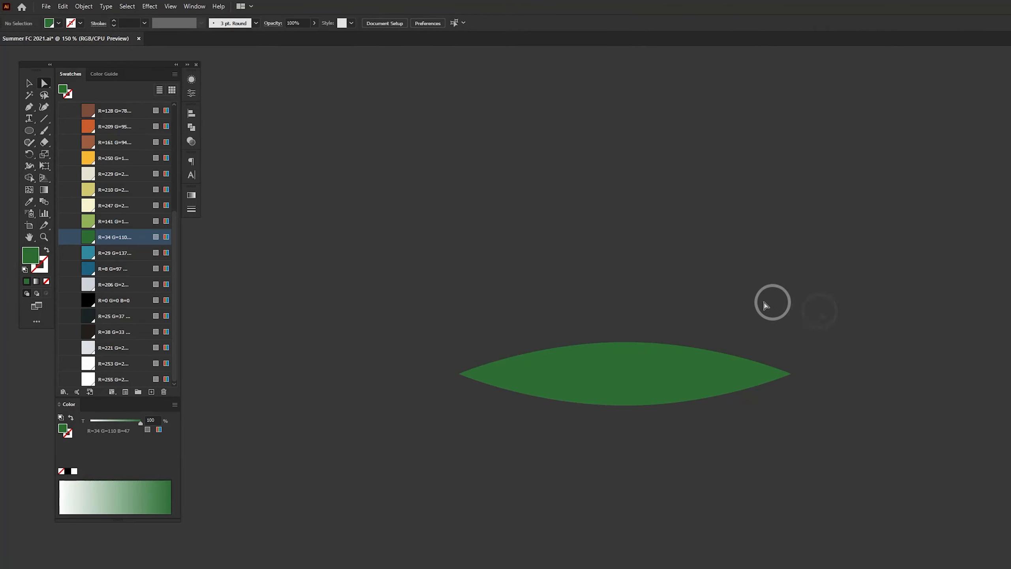
- Set the drawing colours to no fill and a light green R=141 G=179 B=77 stroke
{"action": "left_click", "coordinate": [106, 221]}
{"action": "left_click", "coordinate": [47, 249]}
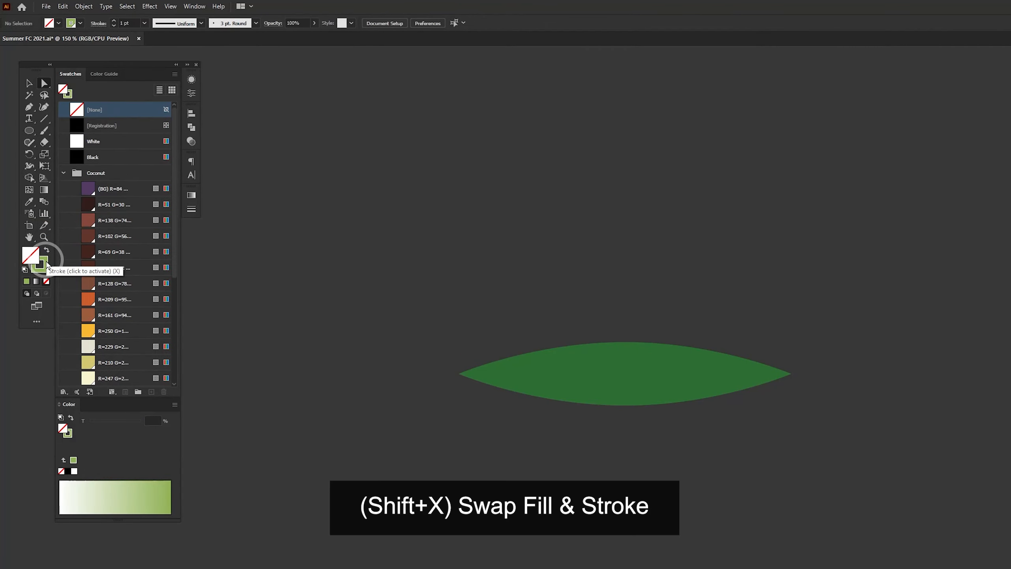
{"action": "left_click", "coordinate": [42, 262]}
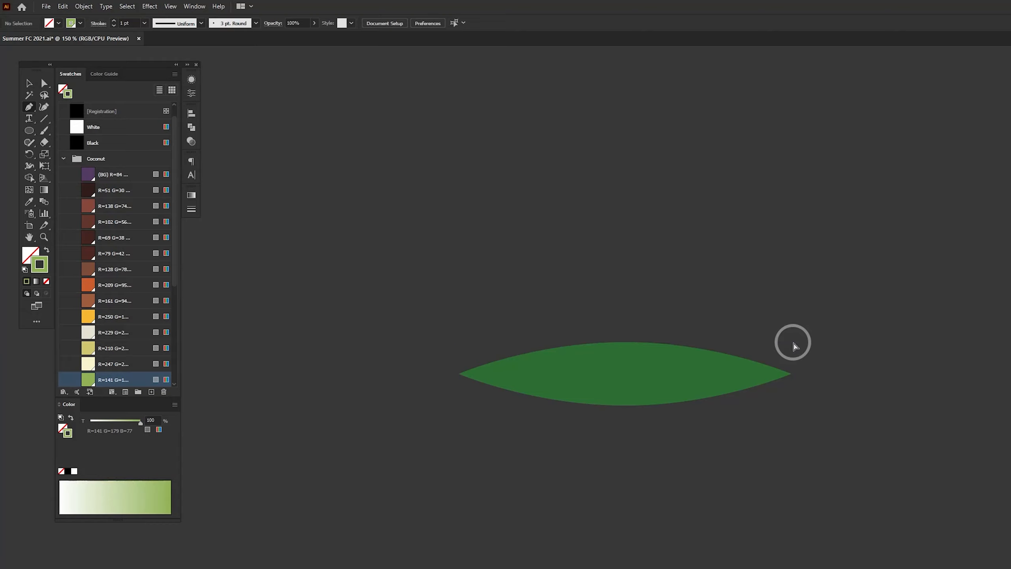
- Draw a curved line with the Pen tool from the leaf's right tip to its left tip, just inside the upper edge
{"action": "key", "text": "ctrl+equal"}
{"action": "key", "text": "ctrl+equal"}
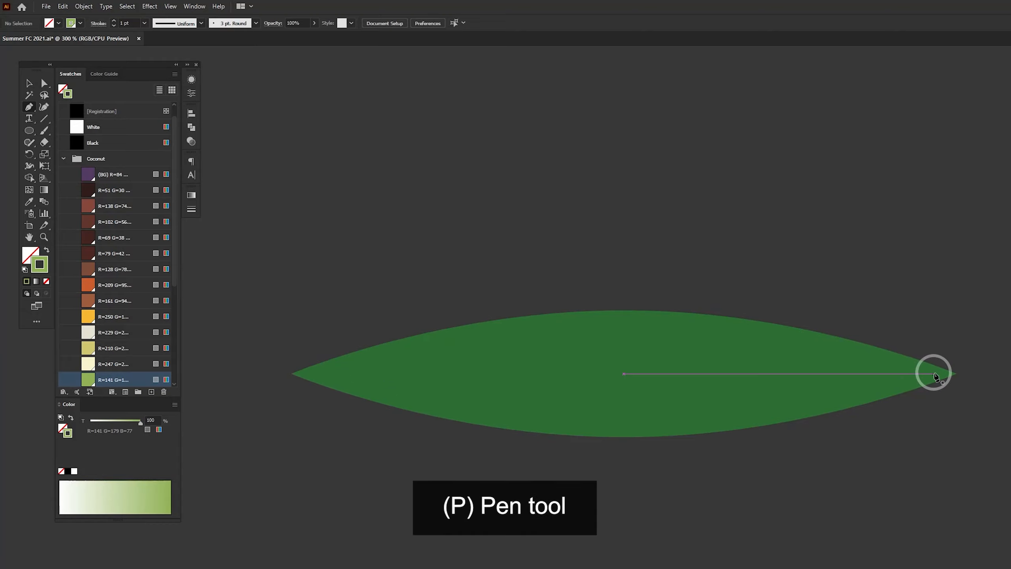
{"action": "left_click", "coordinate": [955, 374]}
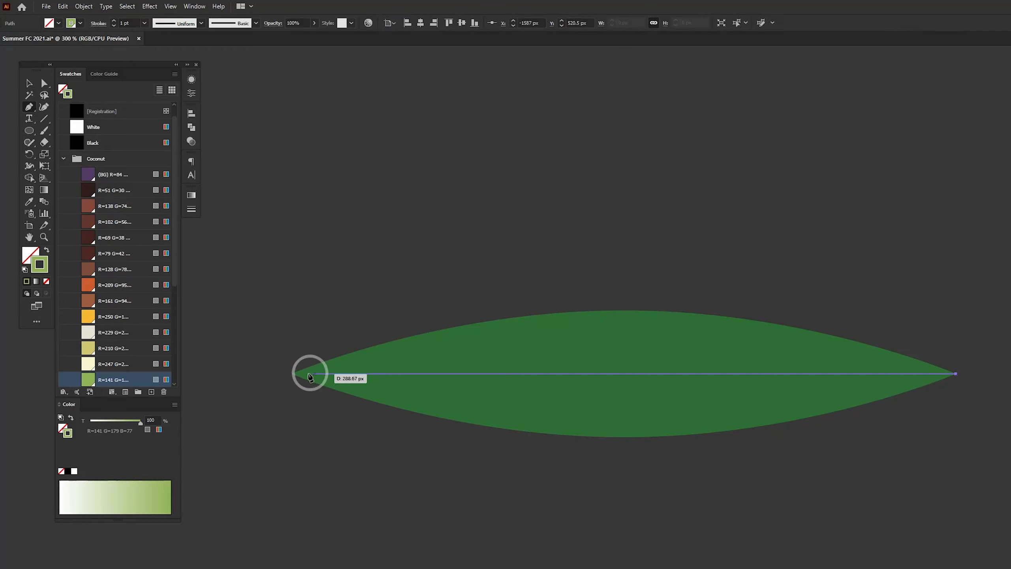
{"action": "left_click_drag", "start_coordinate": [627, 317], "coordinate": [580, 325]}
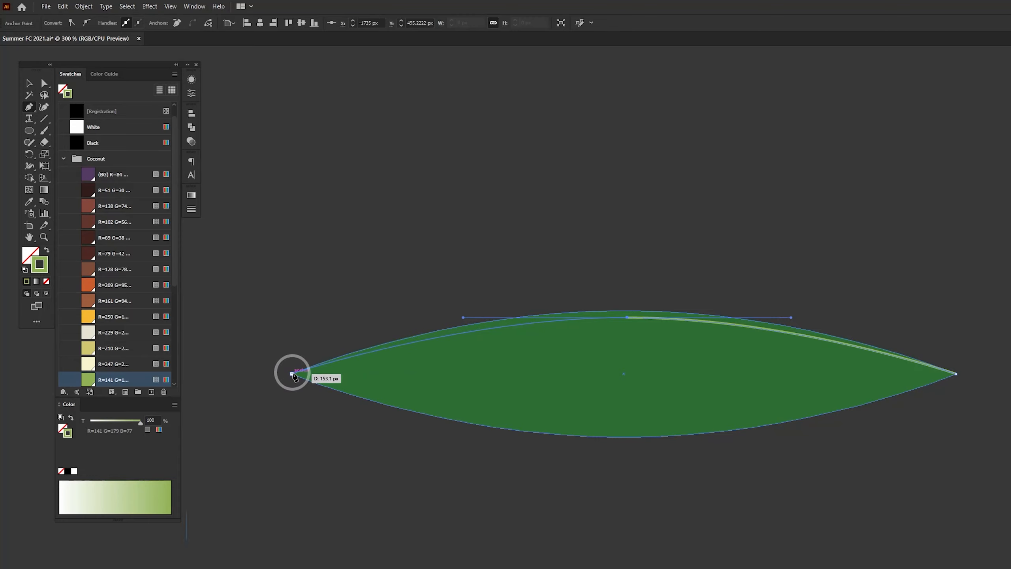
{"action": "left_click", "coordinate": [292, 374]}
{"action": "key", "text": "a"}
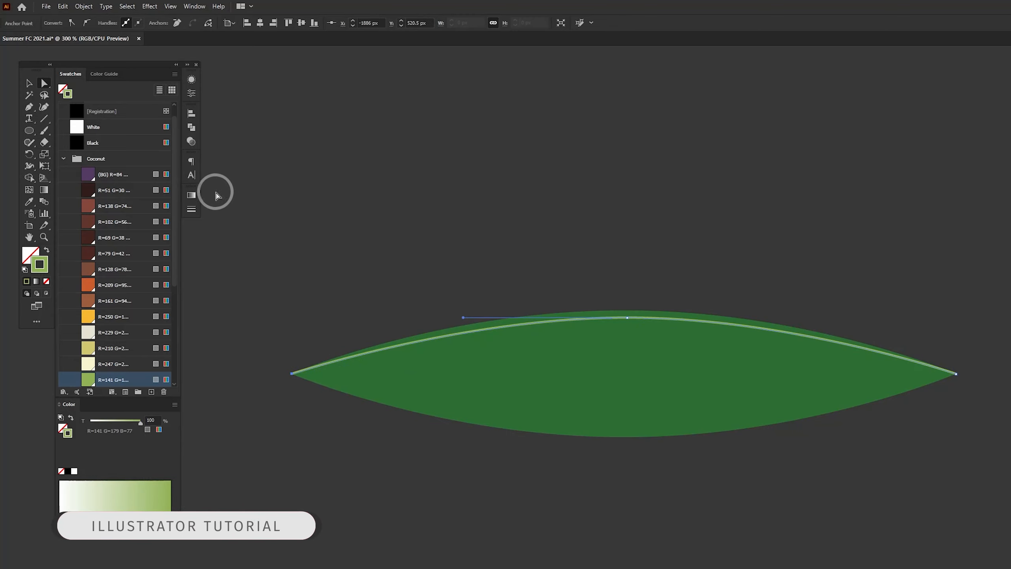
- Give the curved line a 3 pt stroke with the width profile that tapers at both ends
{"action": "left_click", "coordinate": [191, 209]}
{"action": "left_click", "coordinate": [238, 205]}
{"action": "left_click", "coordinate": [238, 205]}
{"action": "left_click", "coordinate": [239, 232]}
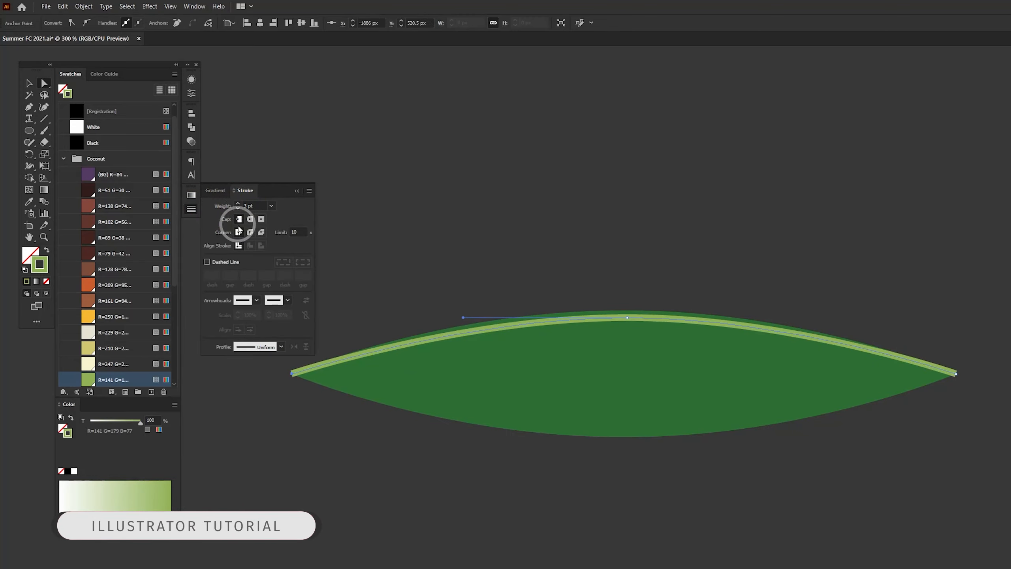
{"action": "left_click", "coordinate": [250, 345]}
{"action": "left_click", "coordinate": [255, 380]}
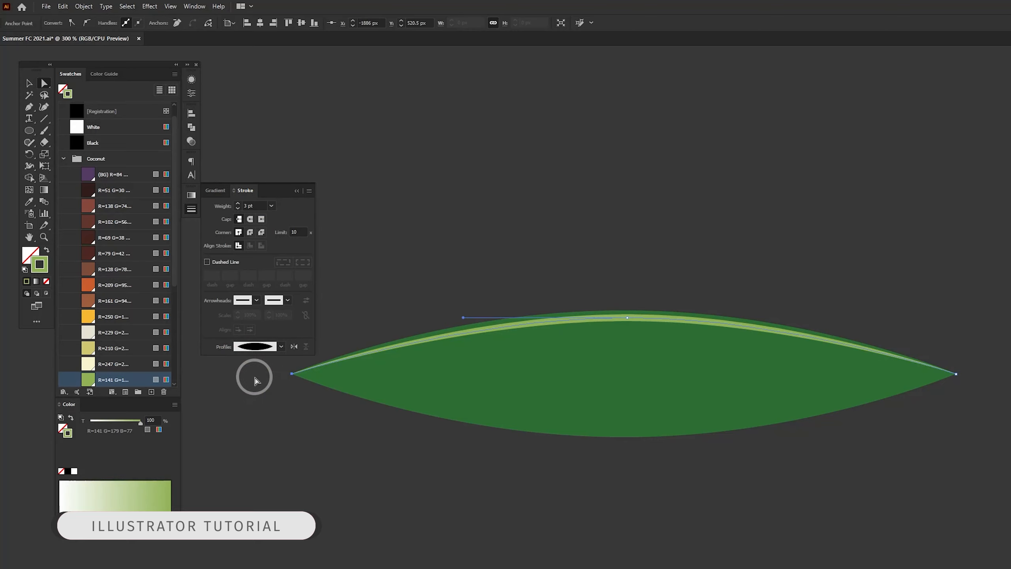
{"action": "key", "text": "v"}
{"action": "left_click", "coordinate": [948, 287]}
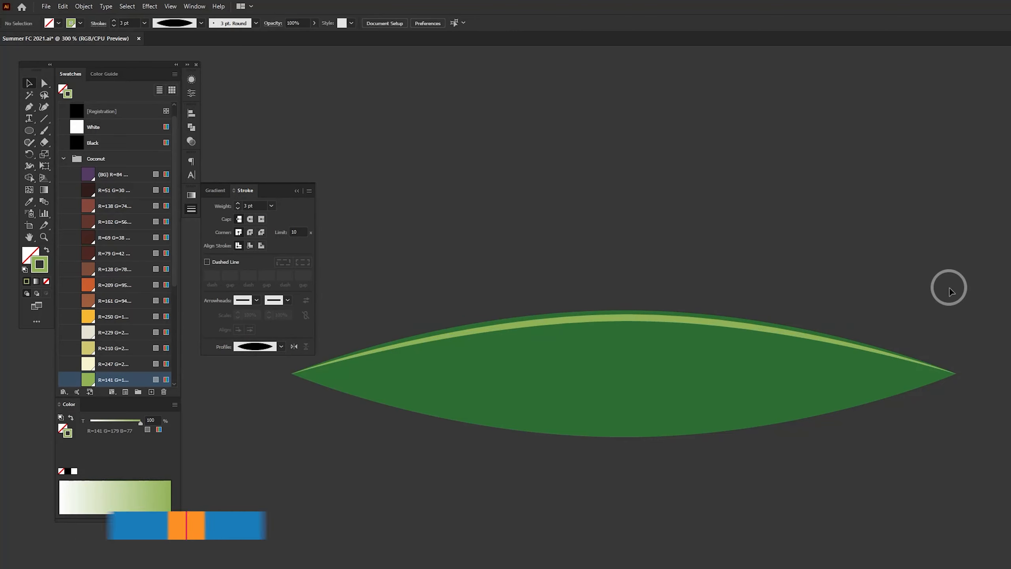
- Reflect a copy of the line across the horizontal axis and move it straight down about 25.28 px along the leaf's lower edge
{"action": "left_click", "coordinate": [626, 318]}
{"action": "right_click", "coordinate": [625, 318]}
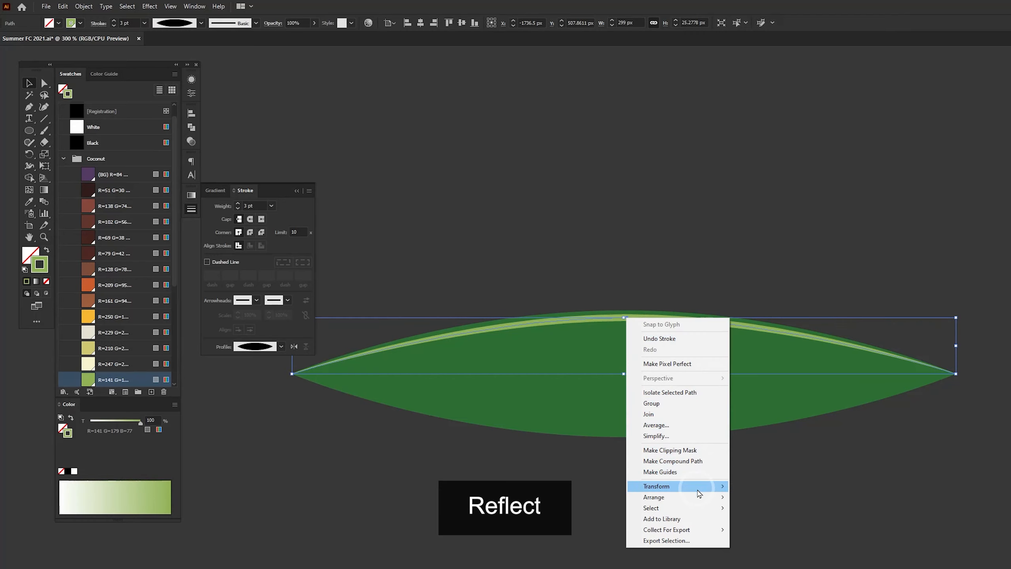
{"action": "mouse_move", "coordinate": [697, 484]}
{"action": "left_click", "coordinate": [771, 523]}
{"action": "left_click", "coordinate": [330, 290]}
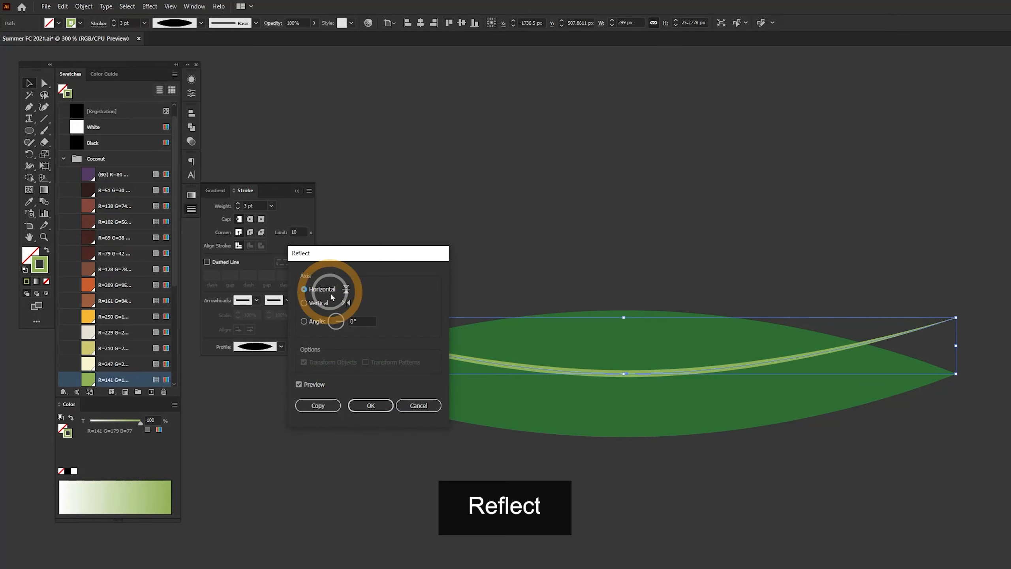
{"action": "left_click", "coordinate": [323, 406]}
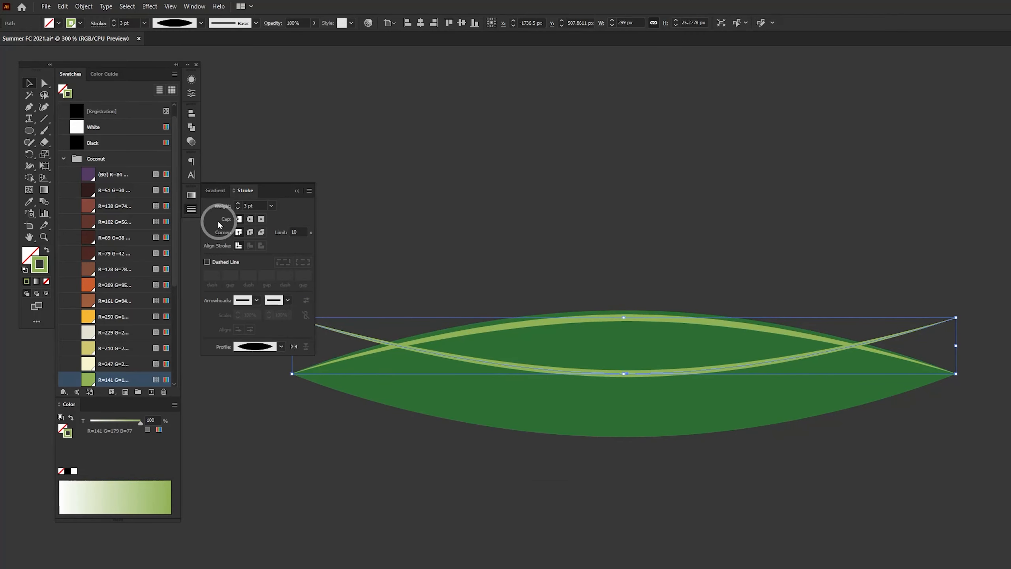
{"action": "left_click", "coordinate": [199, 210]}
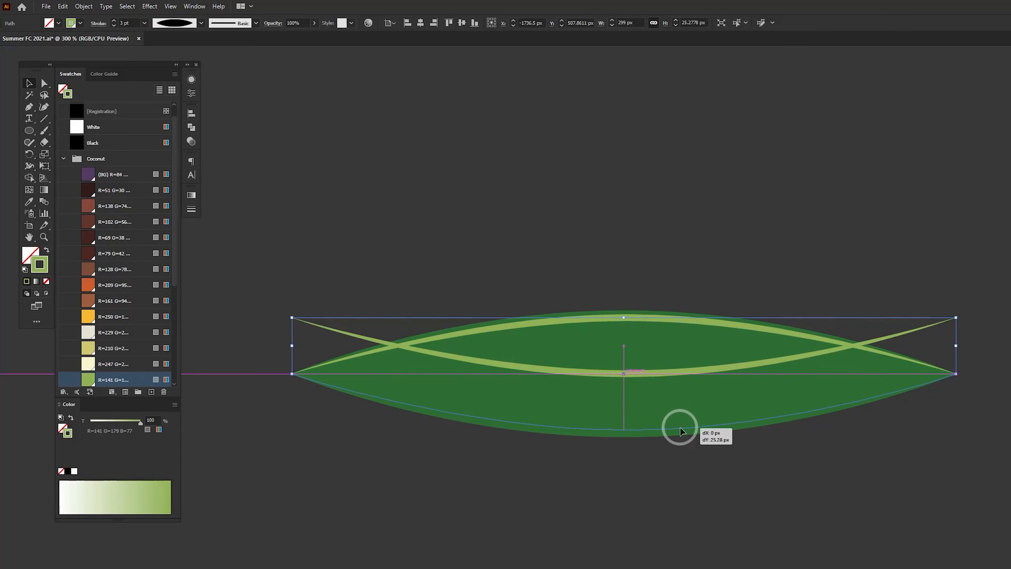
{"action": "left_click_drag", "start_coordinate": [680, 428], "coordinate": [680, 428]}
- Make a blend between the upper and lower light green lines of the leaf
{"action": "left_click", "coordinate": [625, 317], "text": "shift"}
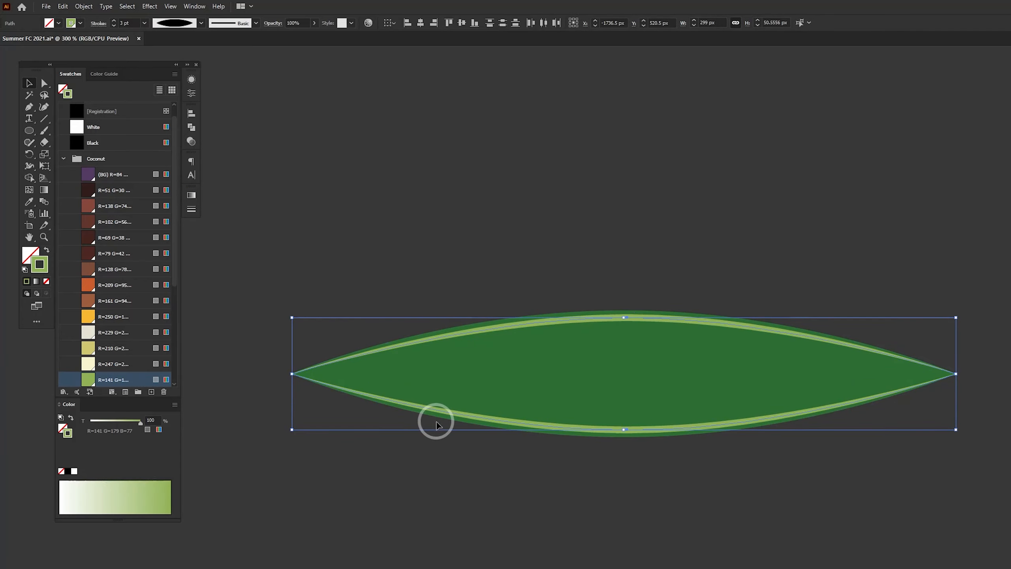
{"action": "left_click", "coordinate": [90, 14]}
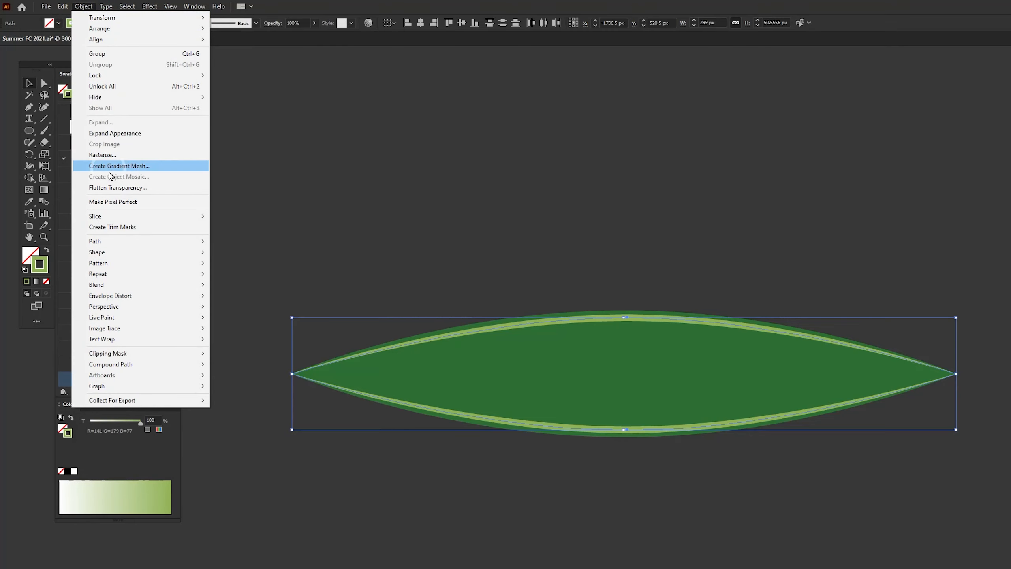
{"action": "mouse_move", "coordinate": [120, 284]}
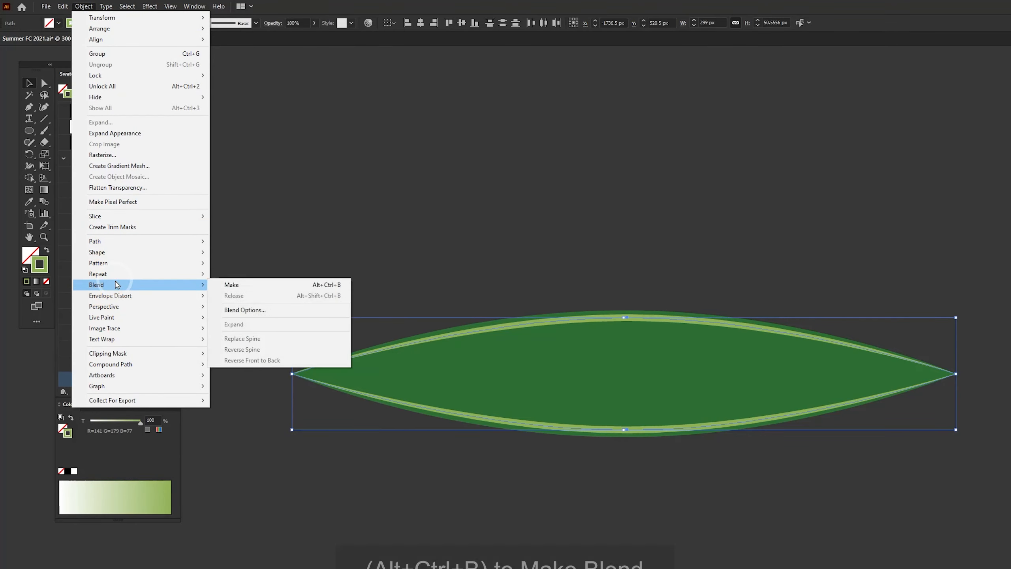
{"action": "left_click", "coordinate": [269, 287]}
- Set the blend's spacing to Specified Steps with 6 steps
{"action": "left_click", "coordinate": [84, 6]}
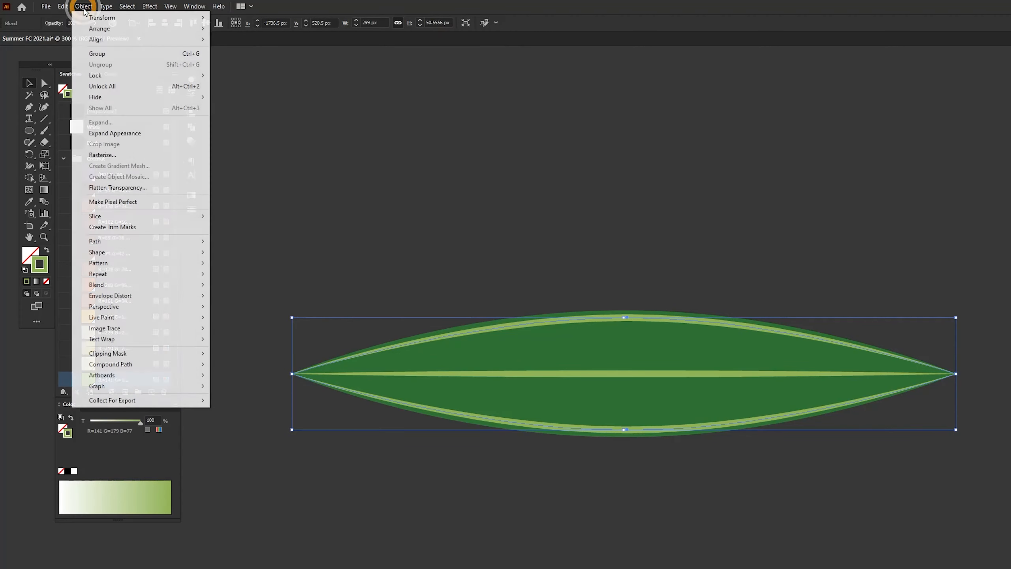
{"action": "mouse_move", "coordinate": [103, 286]}
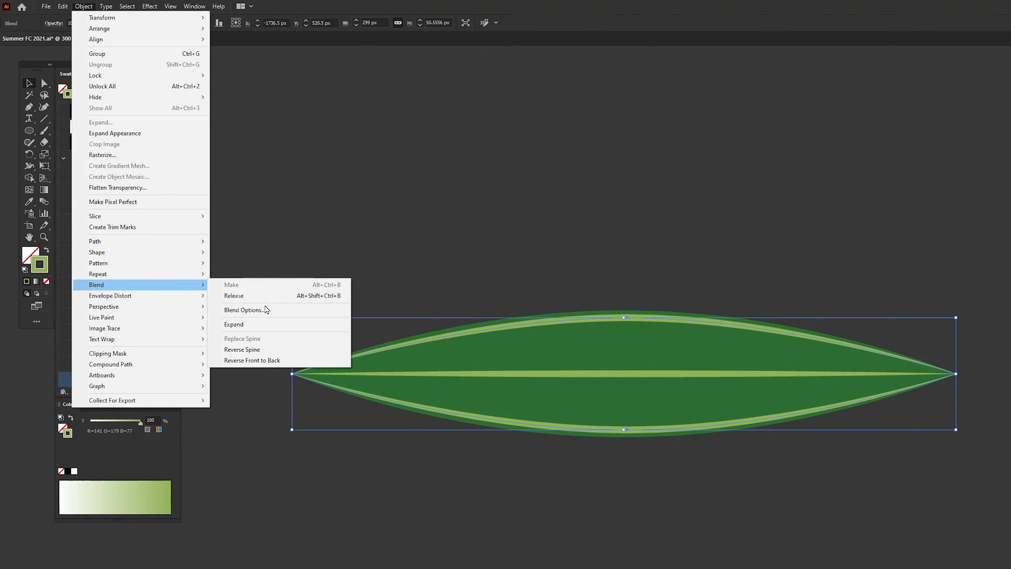
{"action": "left_click", "coordinate": [287, 311]}
{"action": "left_click", "coordinate": [356, 196]}
{"action": "left_click", "coordinate": [411, 146]}
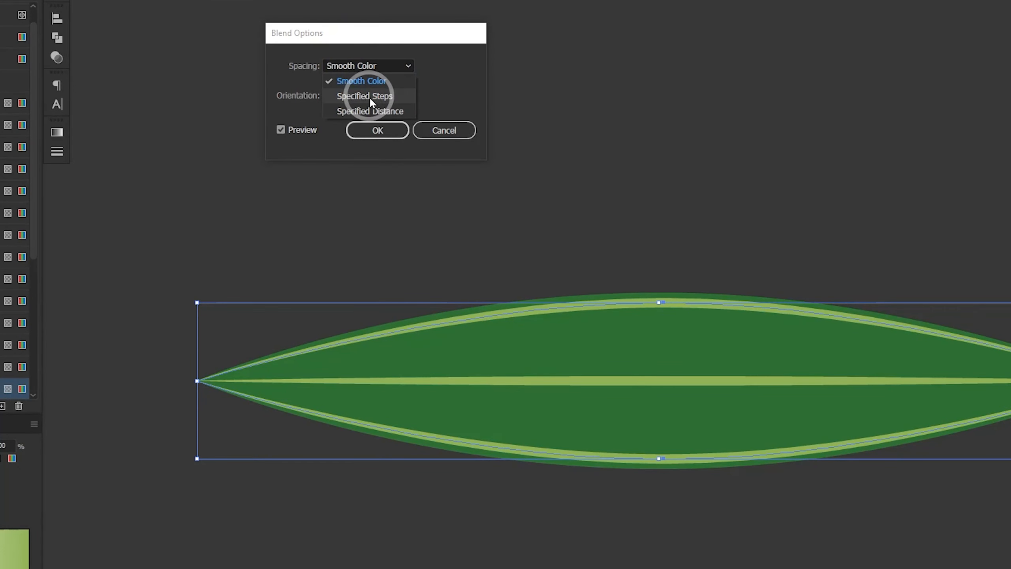
{"action": "left_click", "coordinate": [370, 96]}
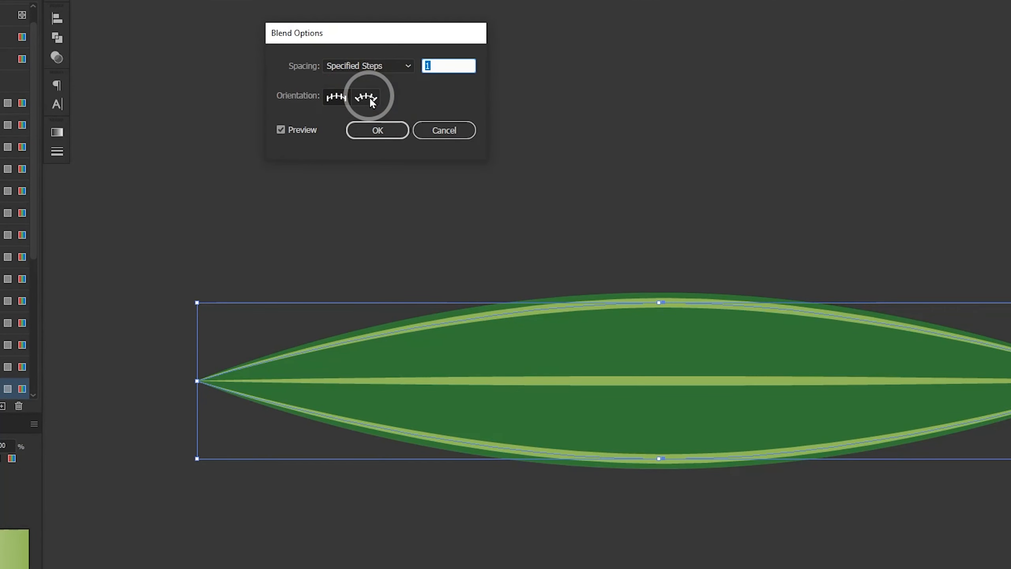
{"action": "left_click", "coordinate": [442, 68]}
{"action": "key", "text": "Up"}
{"action": "key", "text": "Up"}
{"action": "key", "text": "Up"}
{"action": "key", "text": "Up"}
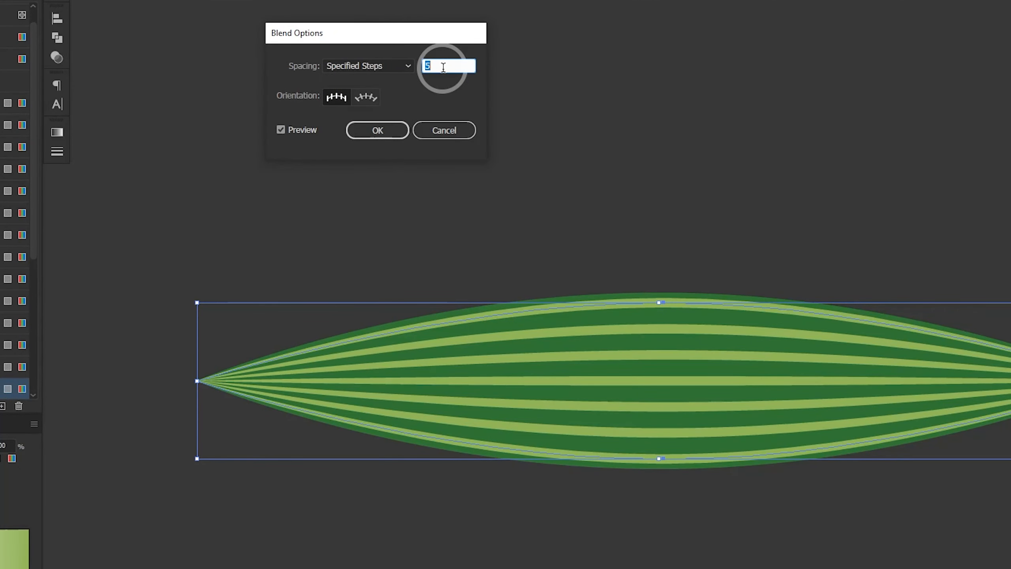
{"action": "key", "text": "Up"}
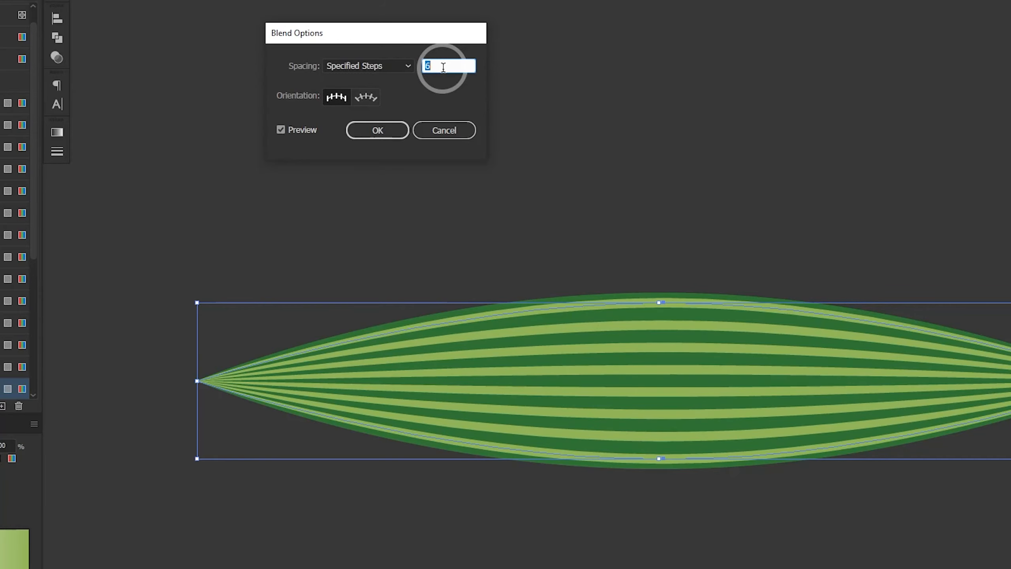
{"action": "left_click", "coordinate": [397, 128]}
{"action": "left_click", "coordinate": [796, 258]}
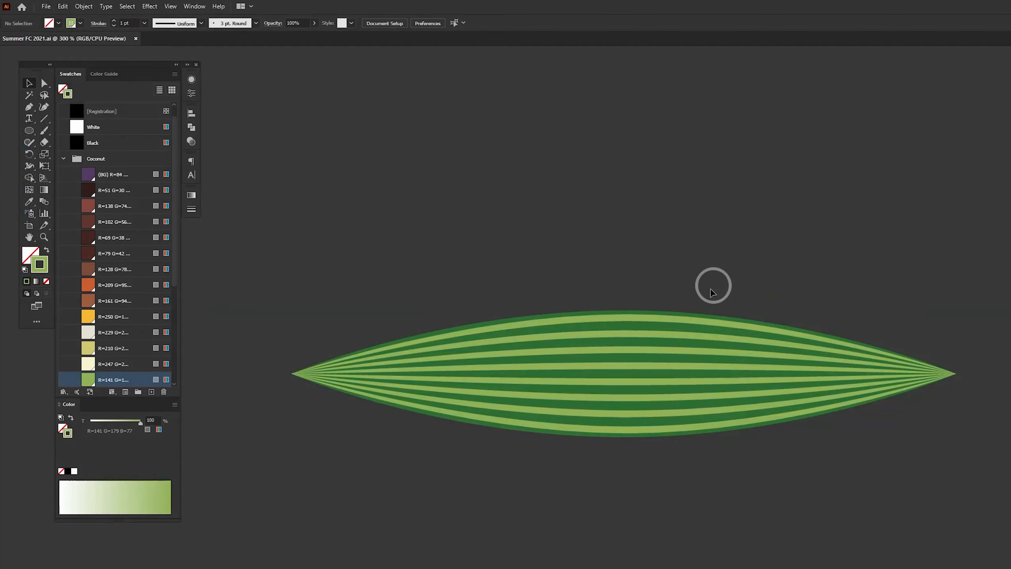
- Group the dark green leaf shape with its blended light green lines
{"action": "left_click_drag", "start_coordinate": [992, 378], "coordinate": [262, 450]}
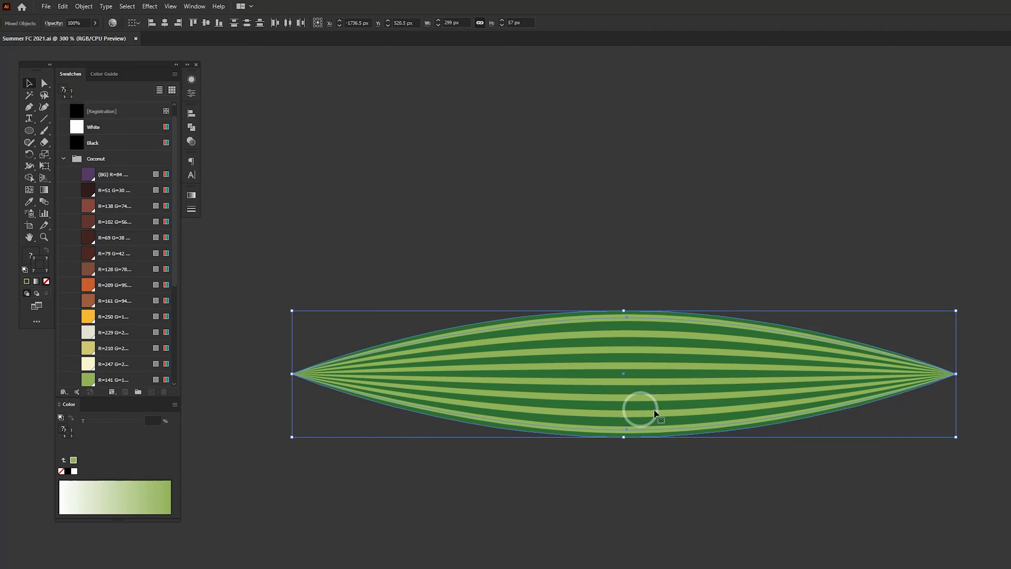
{"action": "right_click", "coordinate": [662, 341]}
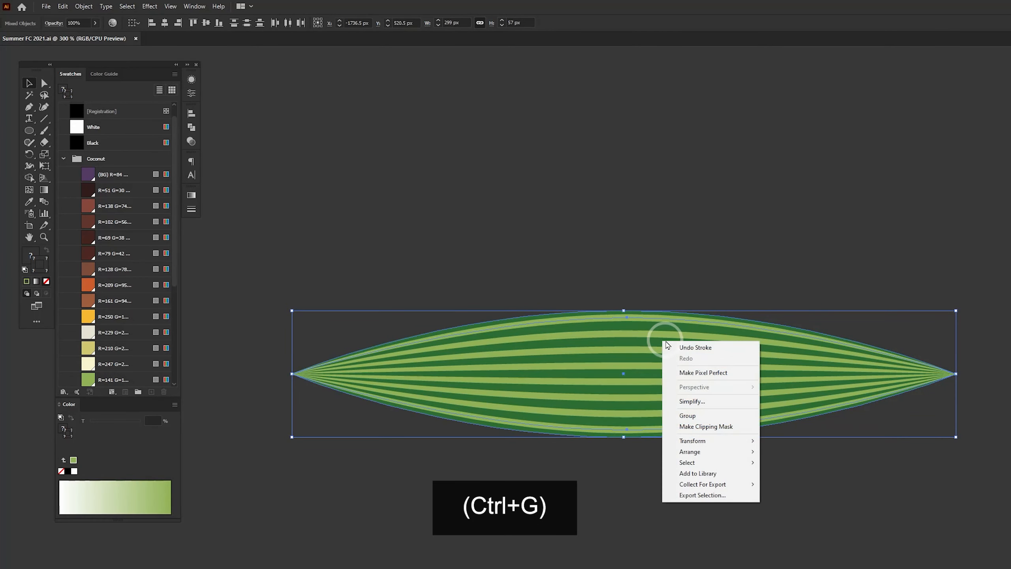
{"action": "left_click", "coordinate": [702, 423]}
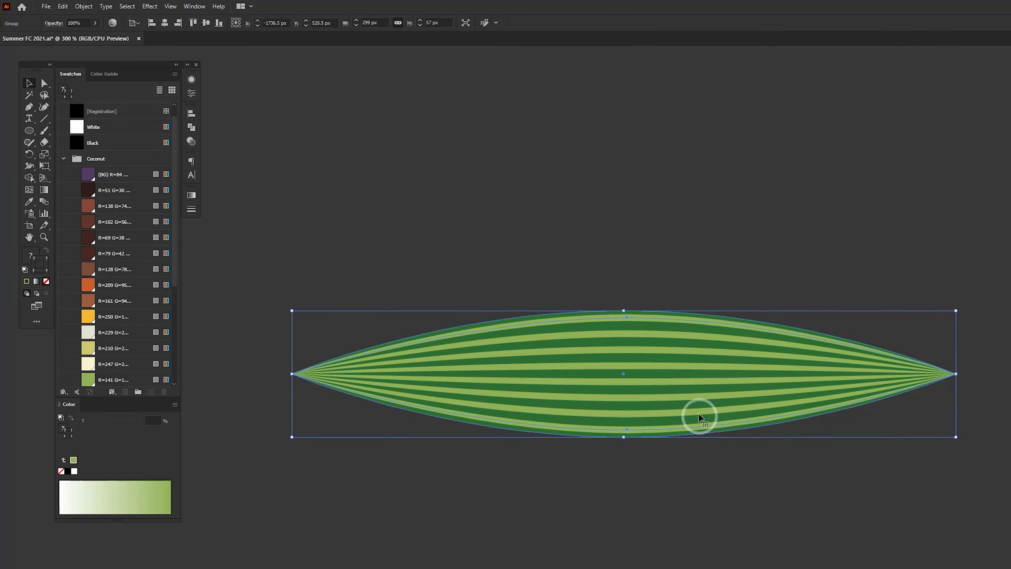
- Apply a horizontal Rise warp to the leaf group with 100% bend and -60% horizontal distortion
{"action": "left_click", "coordinate": [149, 6]}
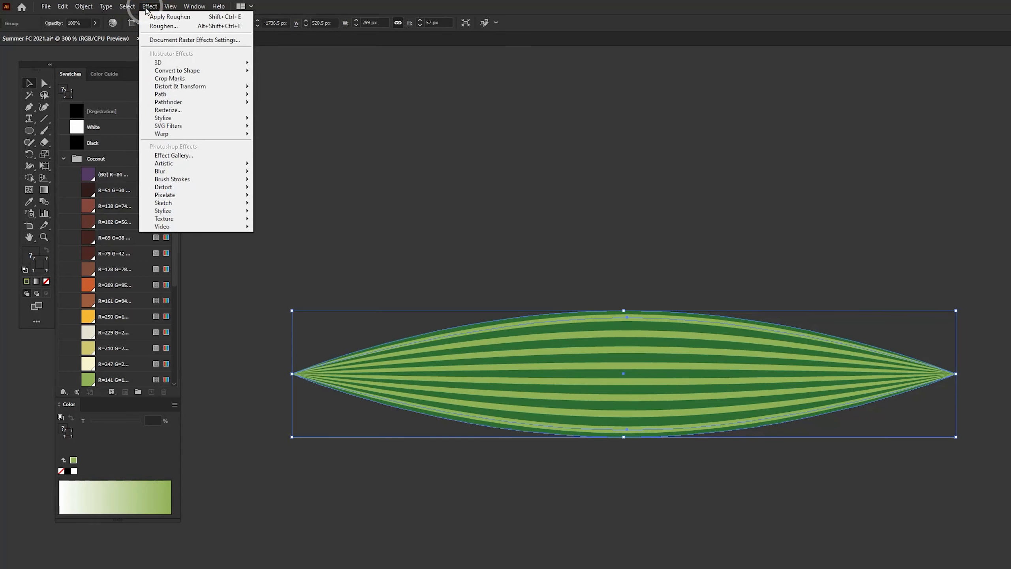
{"action": "mouse_move", "coordinate": [196, 138]}
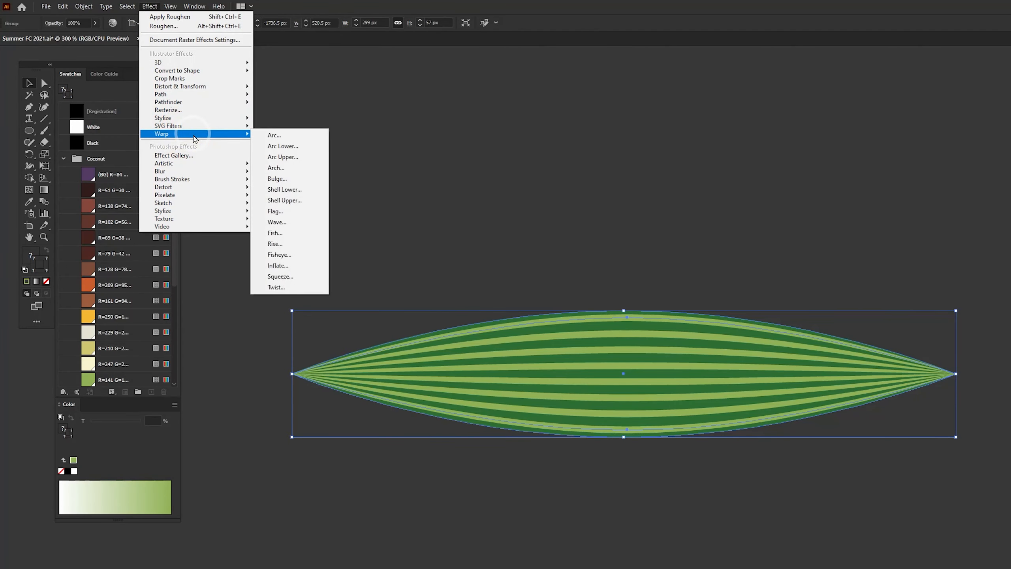
{"action": "left_click", "coordinate": [301, 246]}
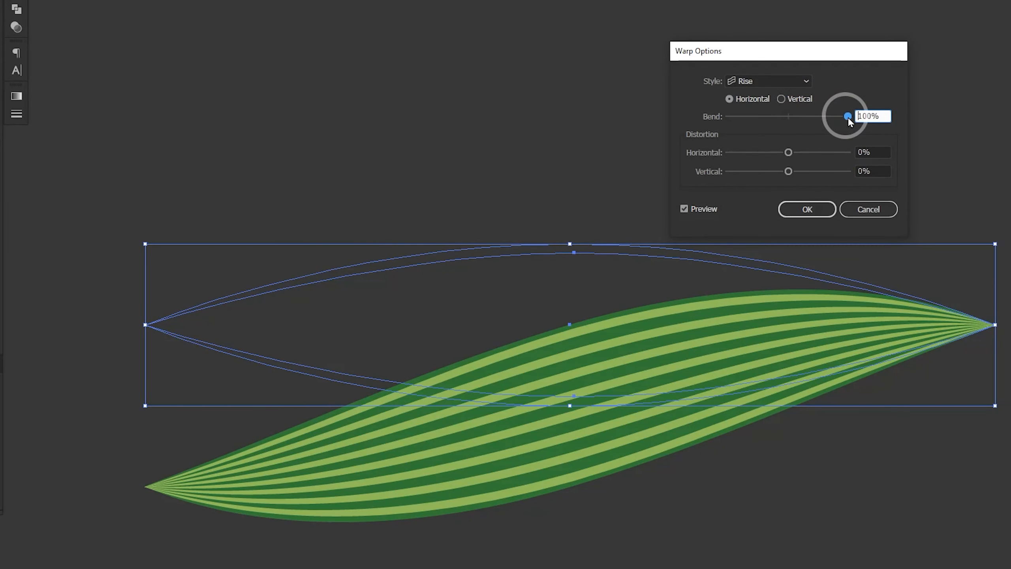
{"action": "left_click_drag", "start_coordinate": [847, 115], "coordinate": [850, 117]}
{"action": "left_click_drag", "start_coordinate": [788, 152], "coordinate": [753, 154]}
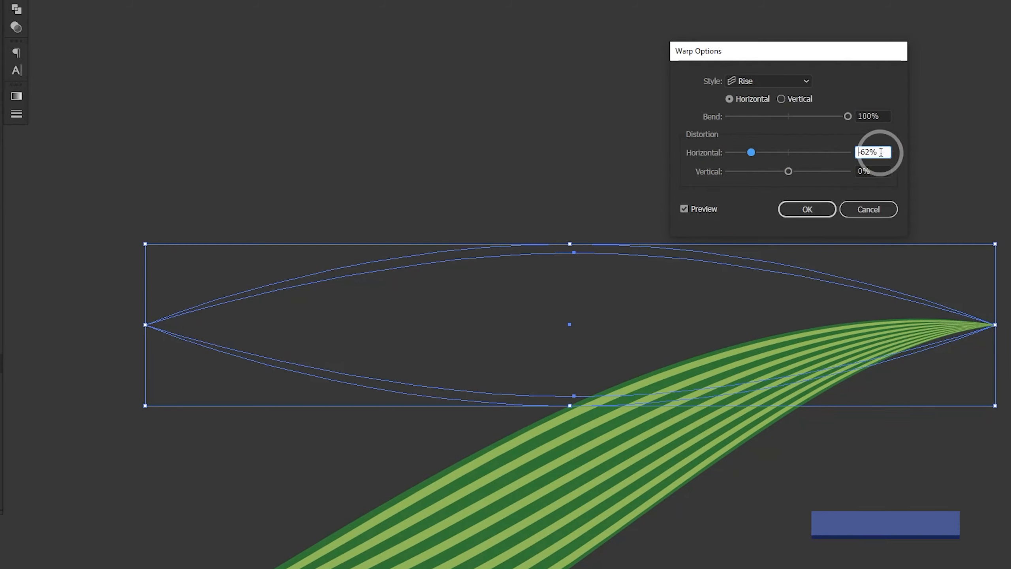
{"action": "left_click_drag", "start_coordinate": [880, 152], "coordinate": [818, 156]}
{"action": "type", "text": "-60"}
{"action": "left_click", "coordinate": [869, 172]}
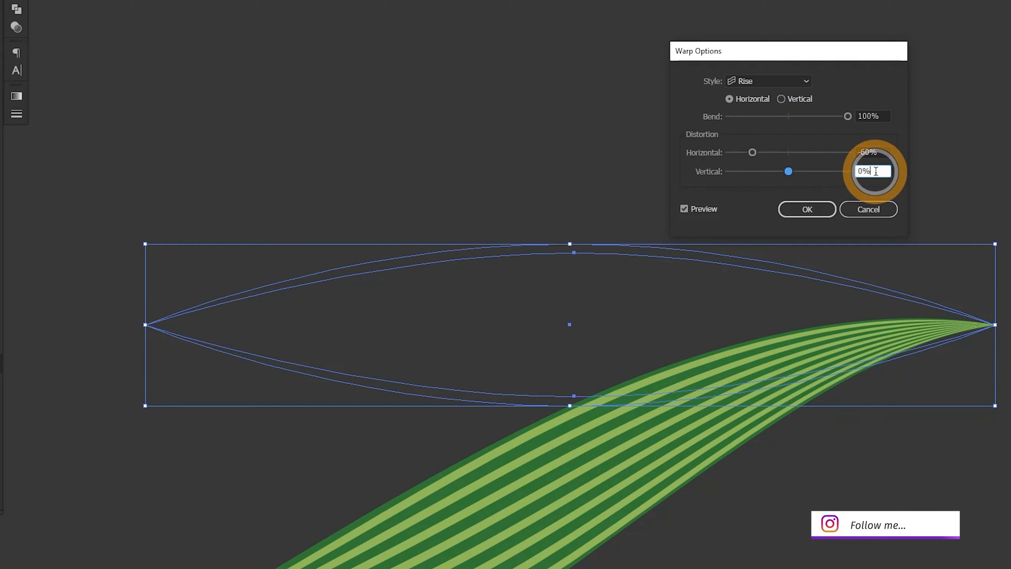
{"action": "left_click", "coordinate": [812, 213]}
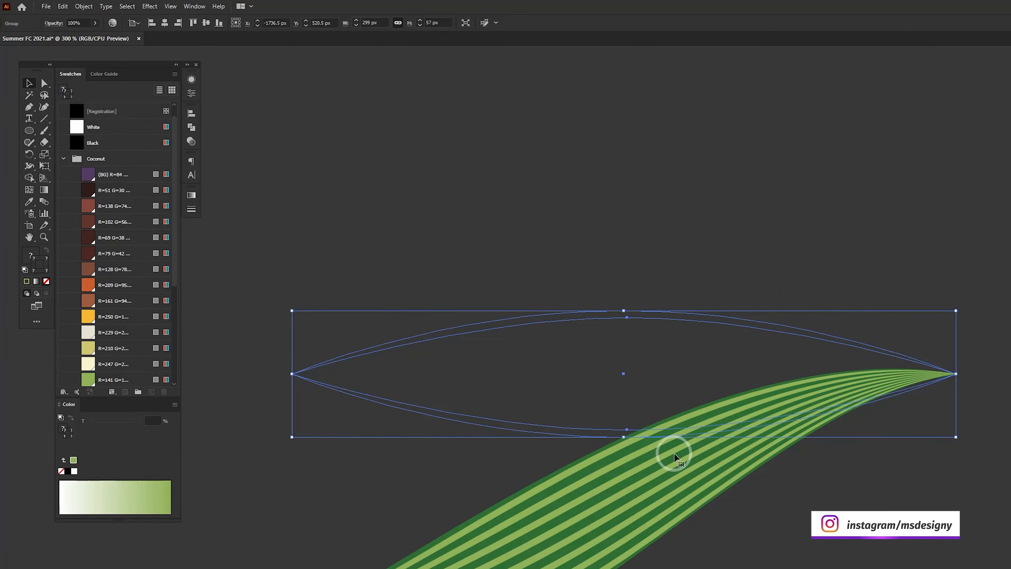
- Move the leaf up and apply a second Rise warp with 25% bend and -60% horizontal distortion
{"action": "left_click_drag", "start_coordinate": [674, 454], "coordinate": [613, 315]}
{"action": "left_click", "coordinate": [150, 5]}
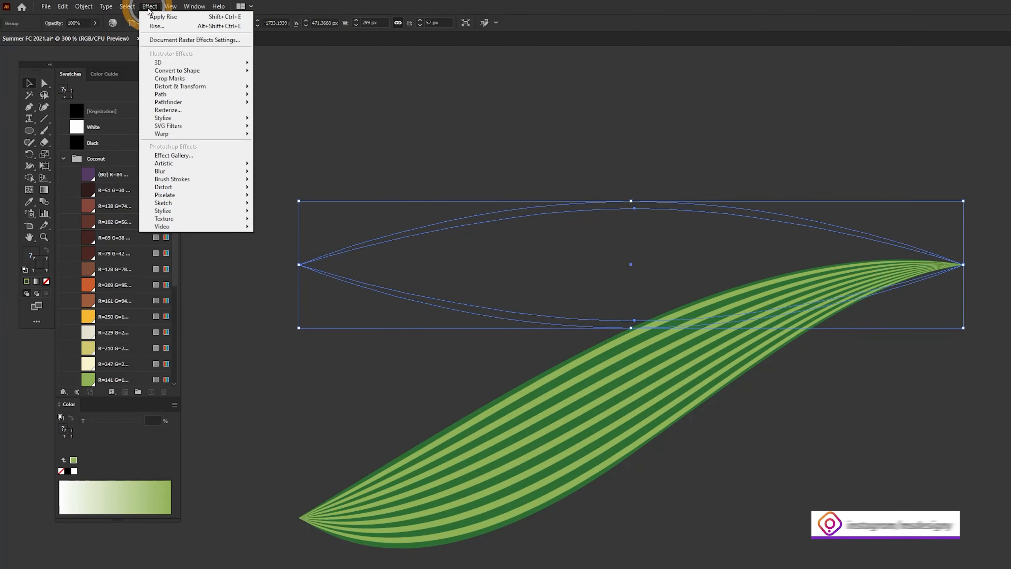
{"action": "left_click", "coordinate": [178, 27]}
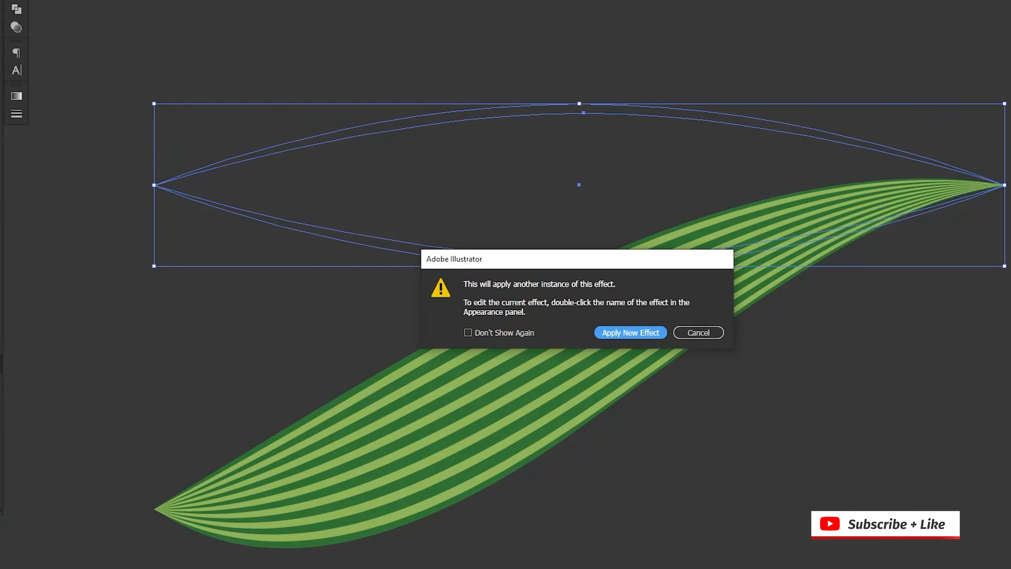
{"action": "left_click", "coordinate": [648, 334]}
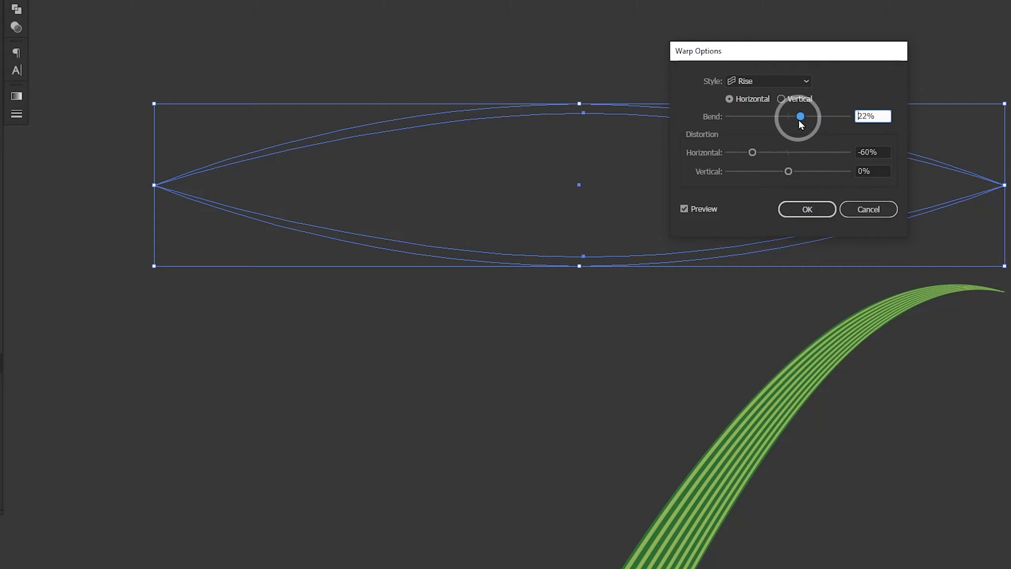
{"action": "left_click_drag", "start_coordinate": [802, 121], "coordinate": [802, 121]}
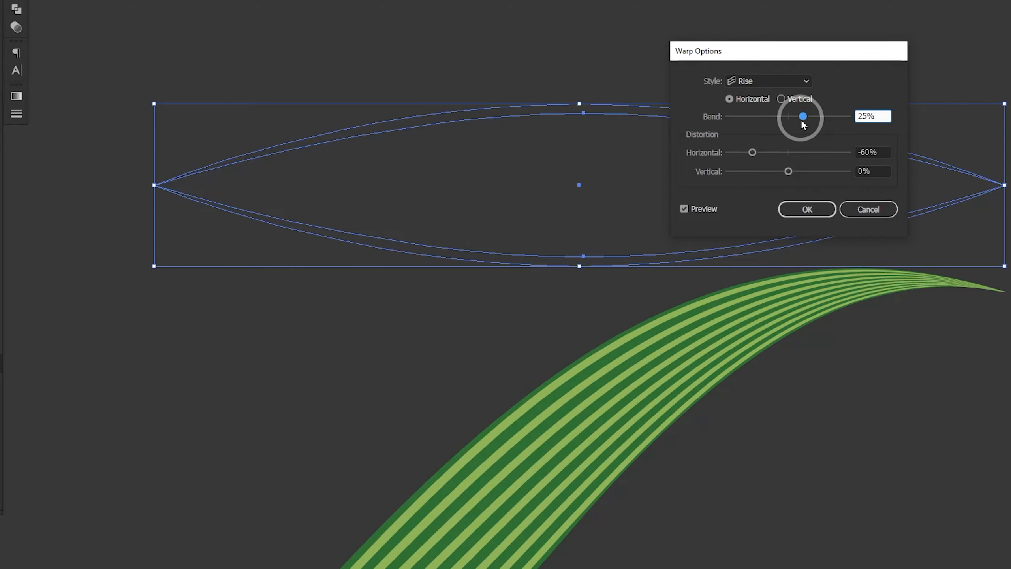
{"action": "left_click", "coordinate": [814, 214]}
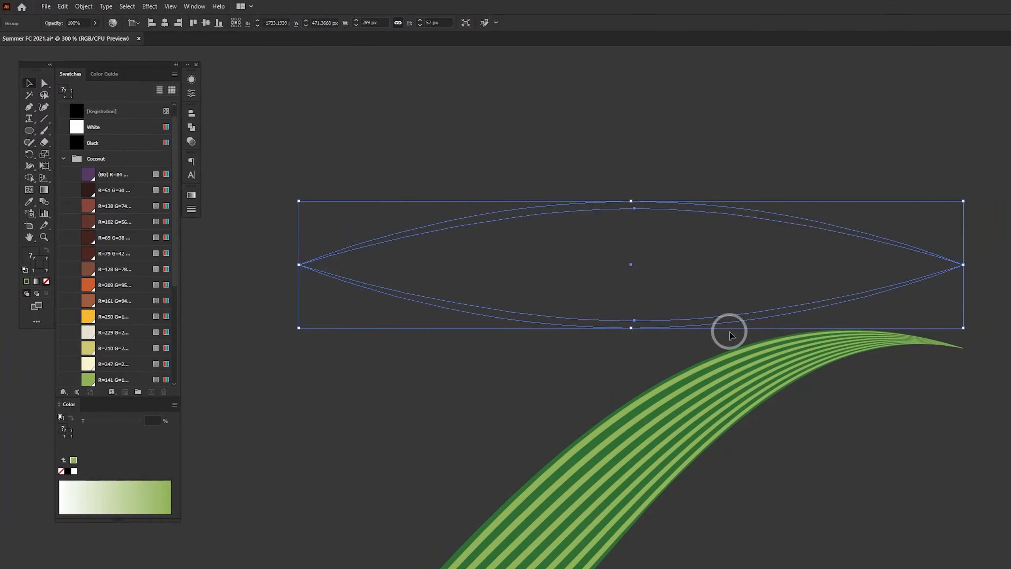
- Move the warped leaf up and to the right and expand its appearance
{"action": "left_click_drag", "start_coordinate": [711, 329], "coordinate": [818, 209]}
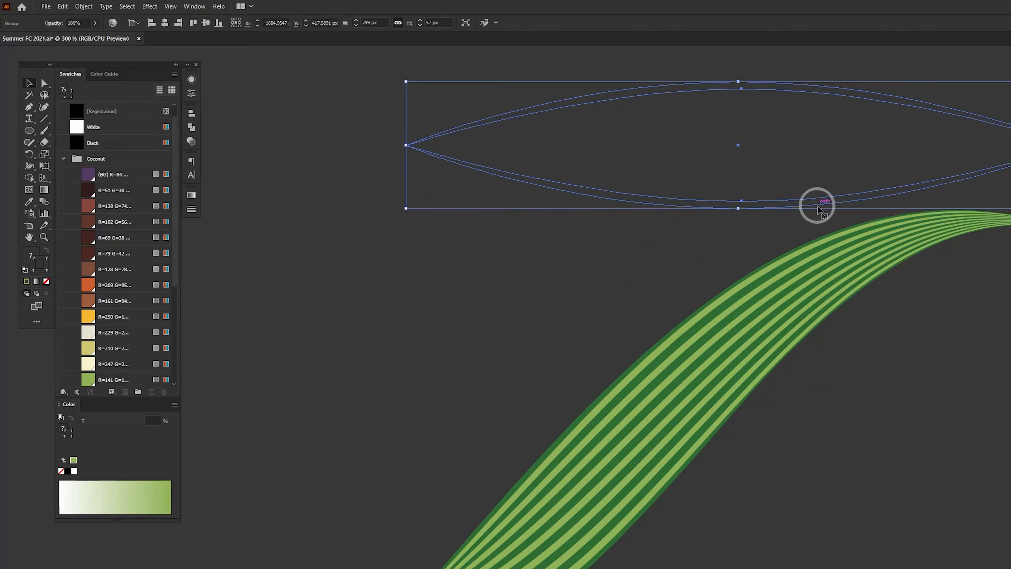
{"action": "left_click", "coordinate": [82, 6]}
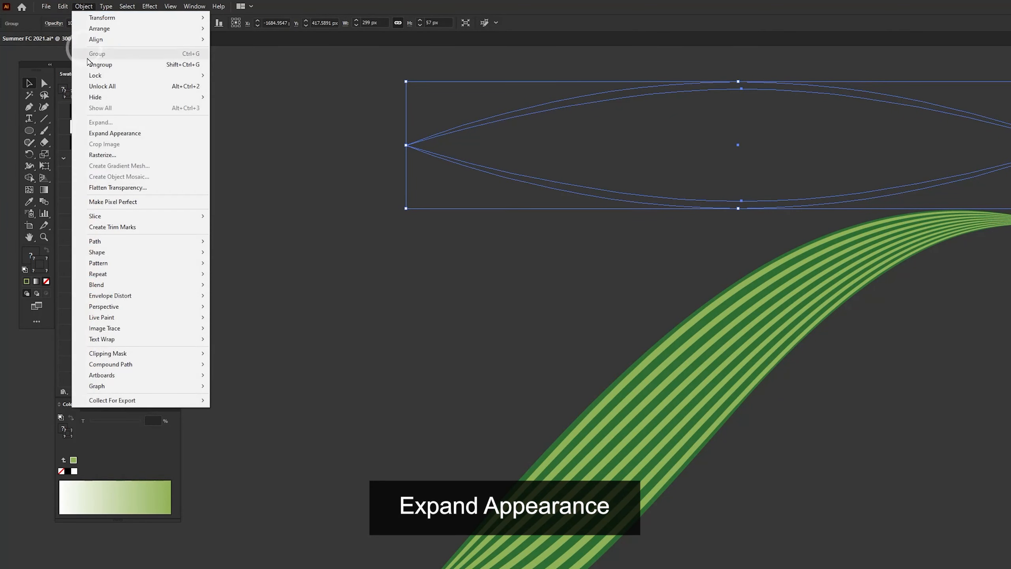
{"action": "left_click", "coordinate": [121, 136]}
{"action": "left_click", "coordinate": [734, 284]}
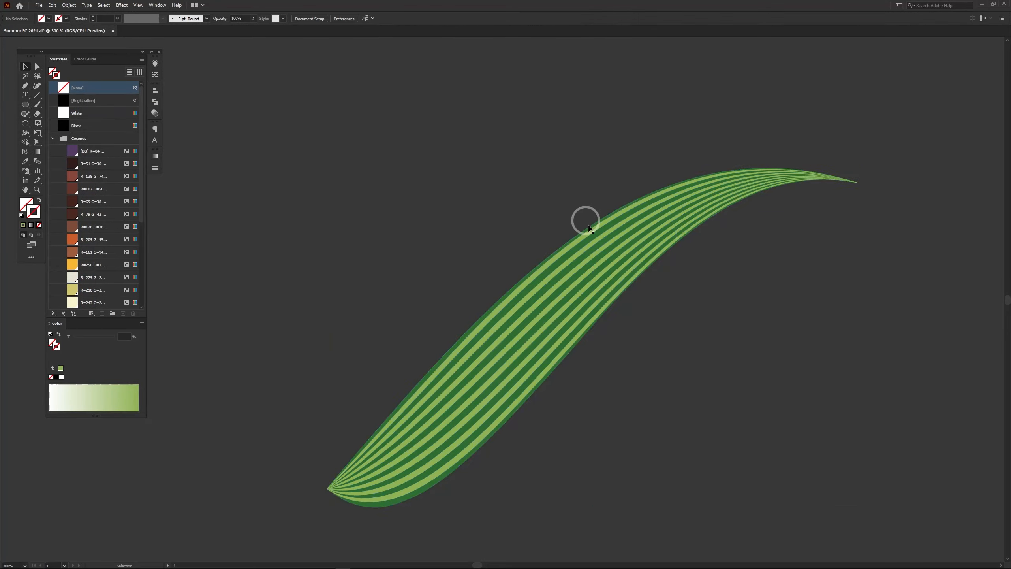
- Draw a closed shape over the leaf's upper tip with a curved lower edge, using the Pen tool, and give it a white fill
{"action": "left_click", "coordinate": [590, 230]}
{"action": "left_click", "coordinate": [553, 210]}
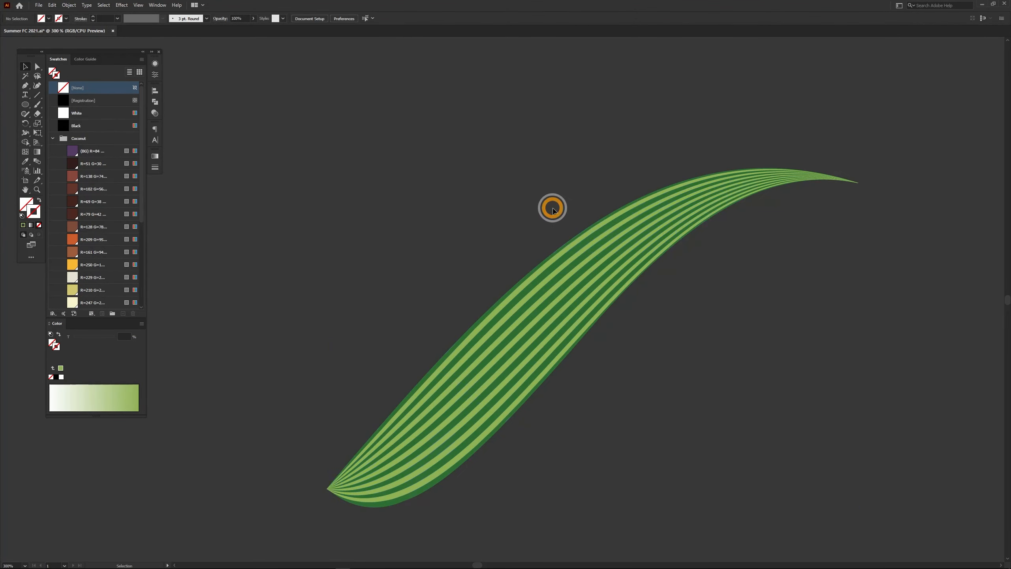
{"action": "left_click", "coordinate": [107, 117]}
{"action": "left_click_drag", "start_coordinate": [601, 215], "coordinate": [601, 215]}
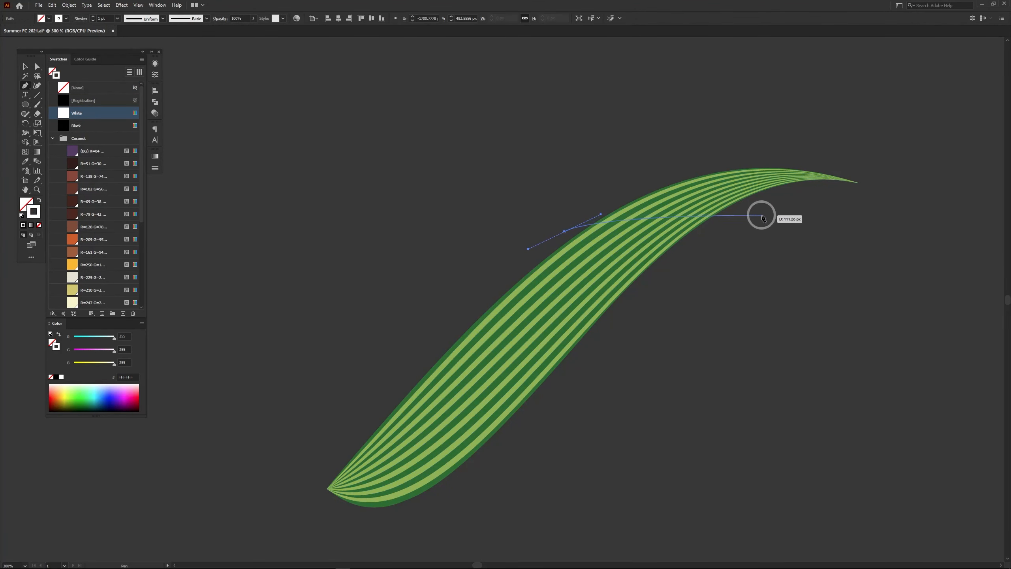
{"action": "mouse_move", "coordinate": [763, 215]}
{"action": "left_mouse_down"}
{"action": "mouse_move", "coordinate": [824, 246]}
{"action": "mouse_move", "coordinate": [819, 264]}
{"action": "left_mouse_up"}
{"action": "left_click_drag", "start_coordinate": [763, 216], "coordinate": [772, 218]}
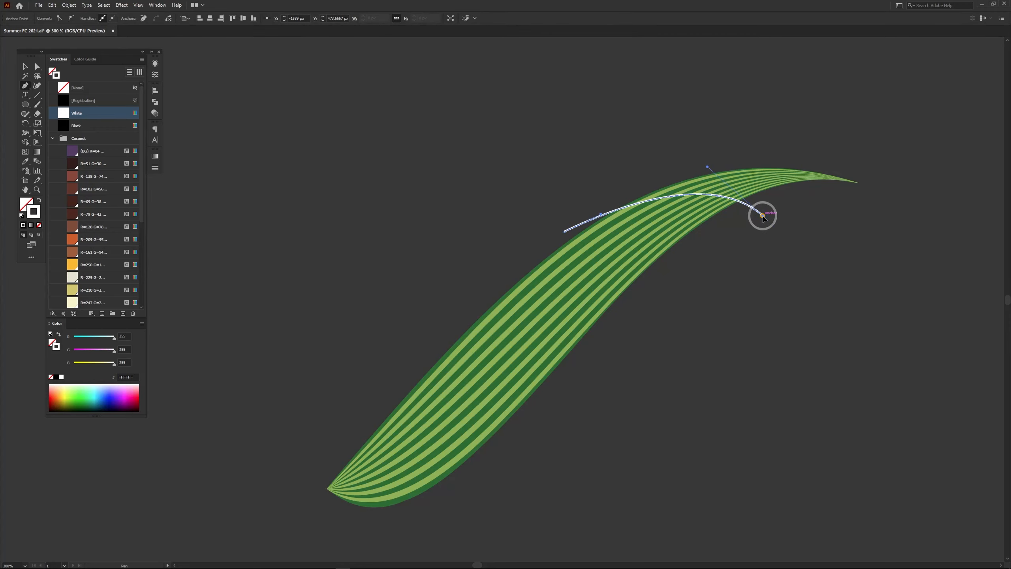
{"action": "left_click", "coordinate": [883, 192]}
{"action": "left_click", "coordinate": [835, 140]}
{"action": "left_click", "coordinate": [575, 169]}
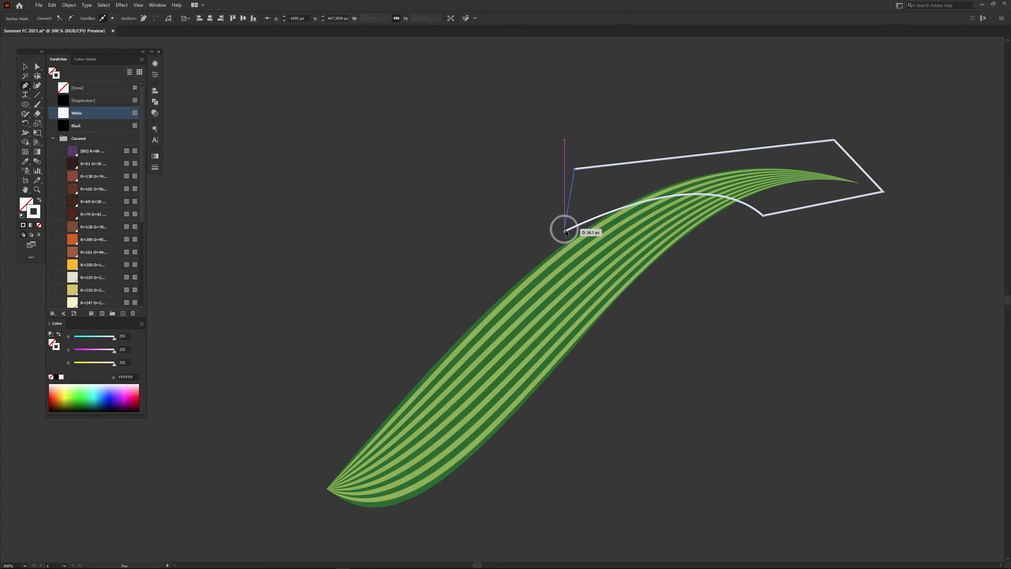
{"action": "left_click", "coordinate": [37, 204]}
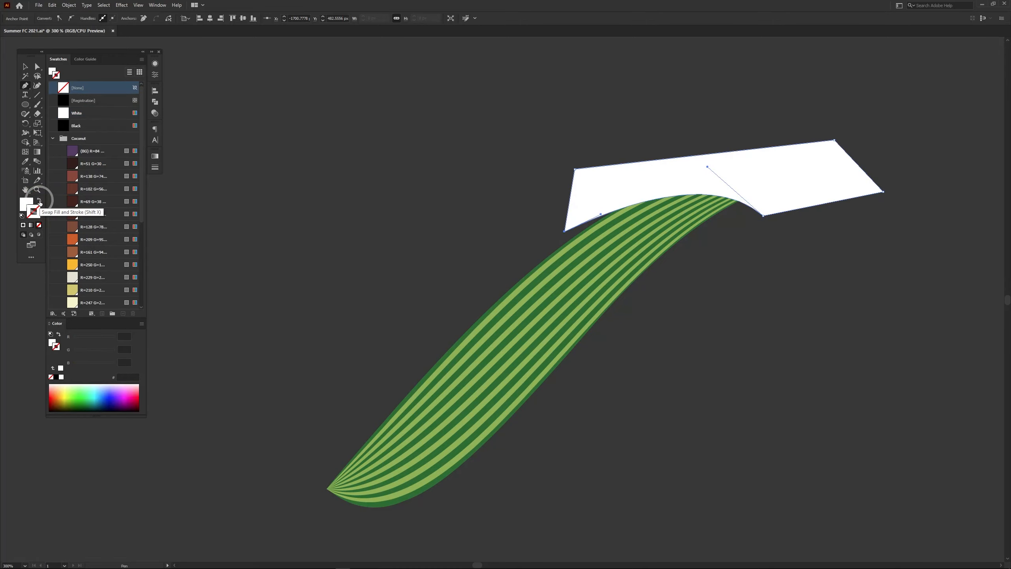
- Trim away the parts of the white shape outside the leaf with the Shape Builder tool
{"action": "key", "text": "v"}
{"action": "left_click", "coordinate": [660, 252], "text": "shift"}
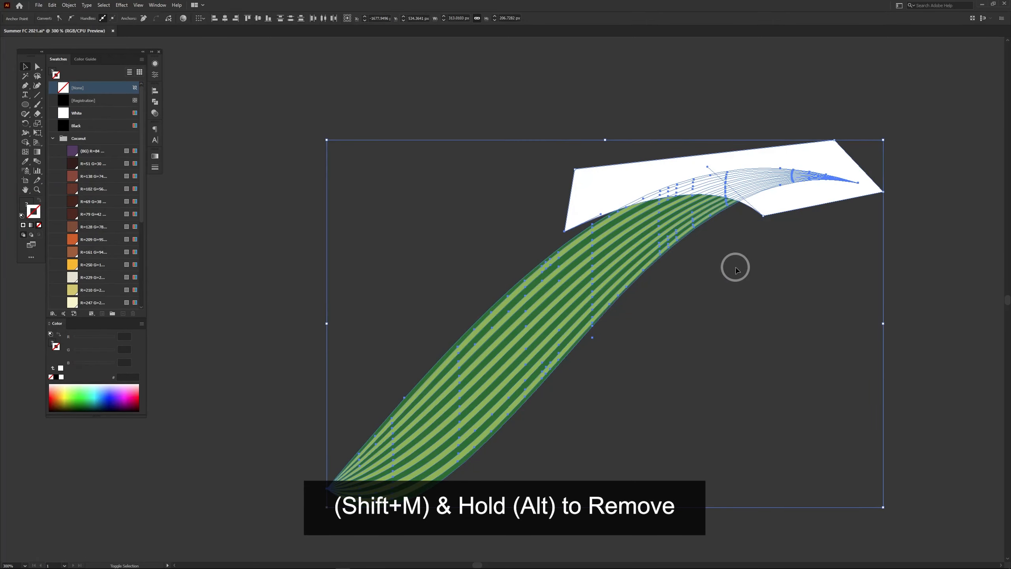
{"action": "key", "text": "shift+m"}
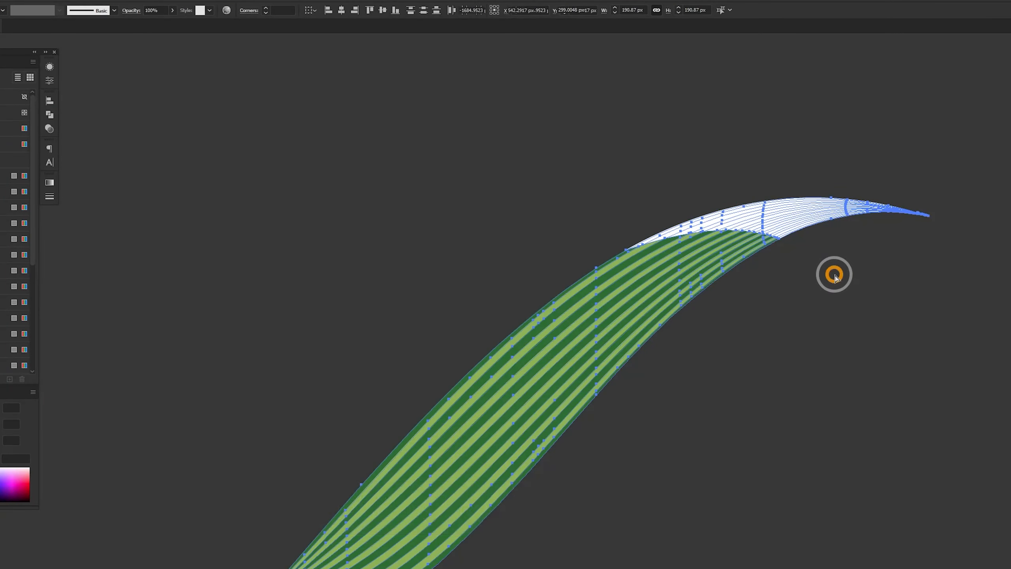
{"action": "left_click_drag", "start_coordinate": [833, 274], "coordinate": [779, 220]}
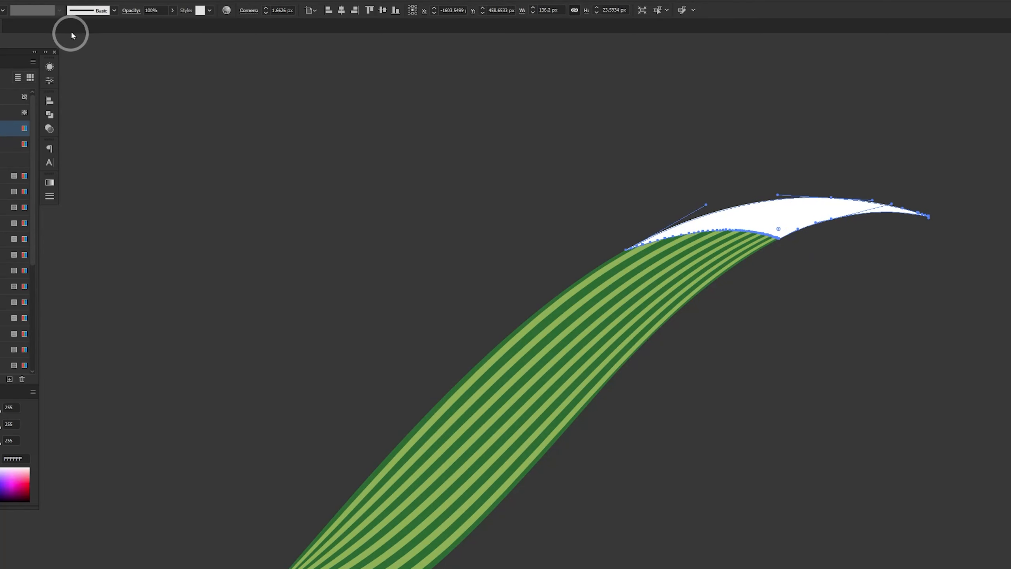
- Set the white tip highlight to Soft Light blending at 60% opacity
{"action": "left_click", "coordinate": [132, 10]}
{"action": "left_click", "coordinate": [74, 27]}
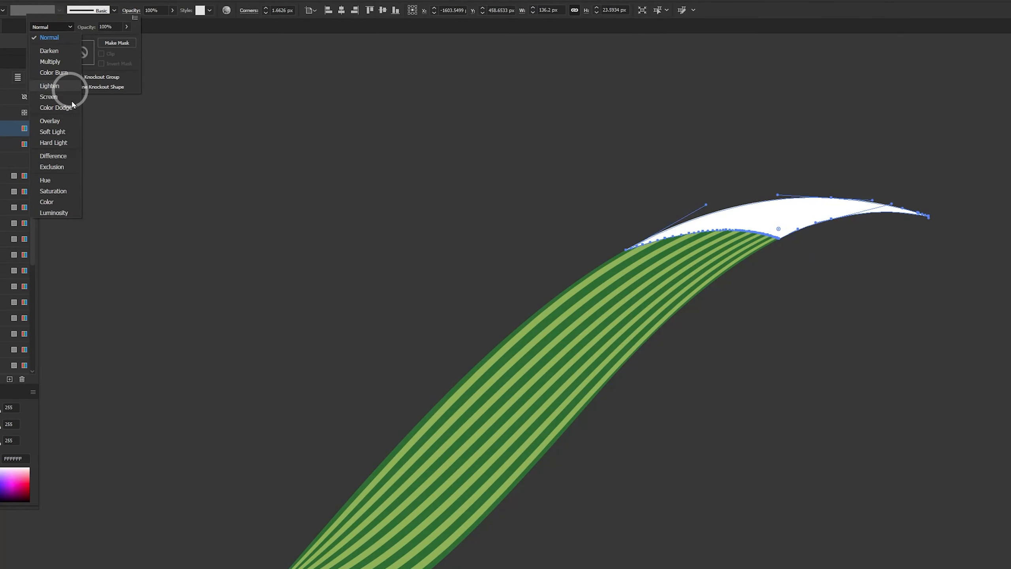
{"action": "left_click", "coordinate": [70, 129]}
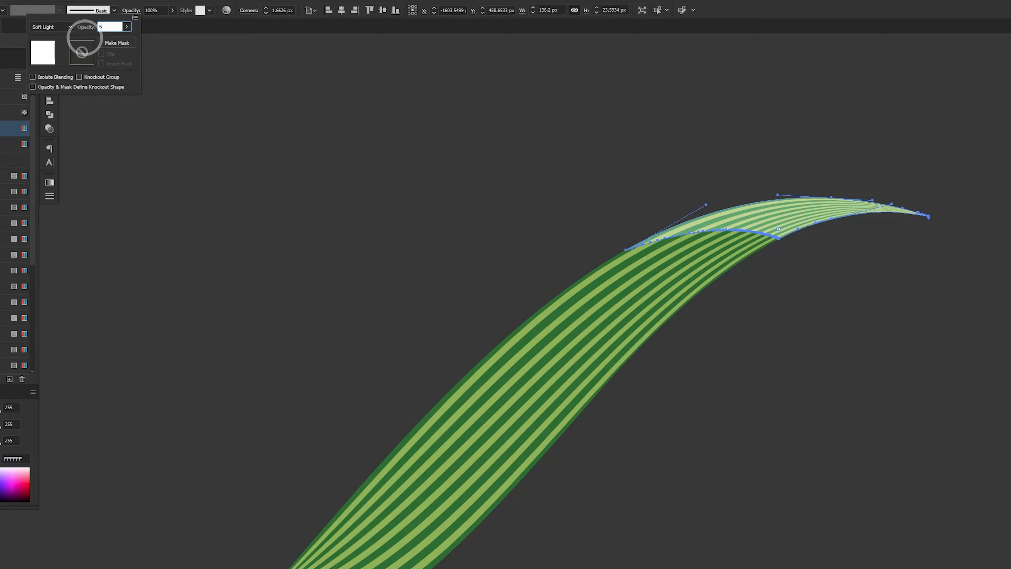
{"action": "key", "text": "Return"}
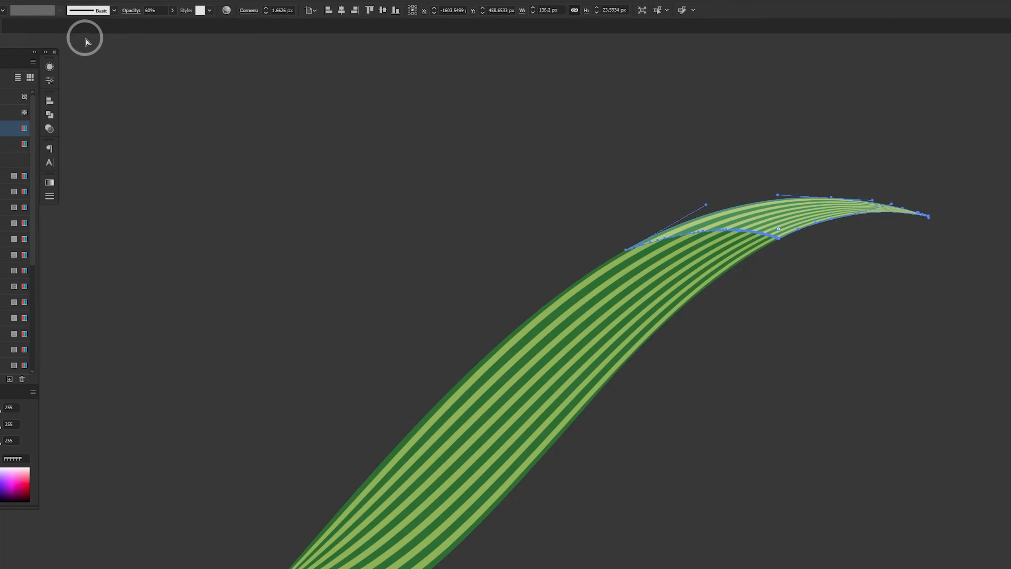
{"action": "left_click", "coordinate": [340, 184]}
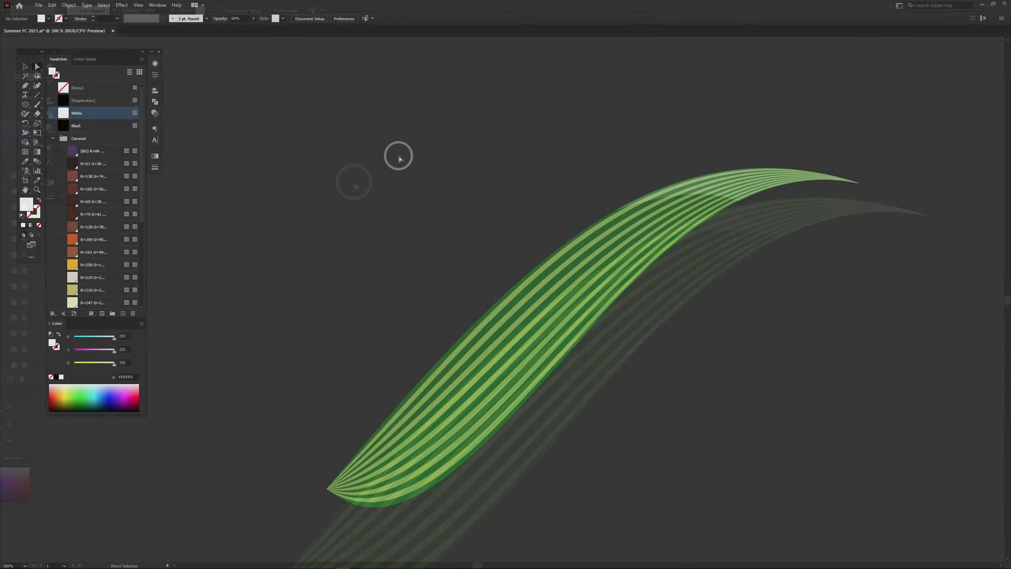
- Group the leaf with its tip highlight and move the group slightly down and to the right
{"action": "key", "text": "ctrl+minus"}
{"action": "key", "text": "ctrl+minus"}
{"action": "key", "text": "ctrl+minus"}
{"action": "key", "text": "ctrl+minus"}
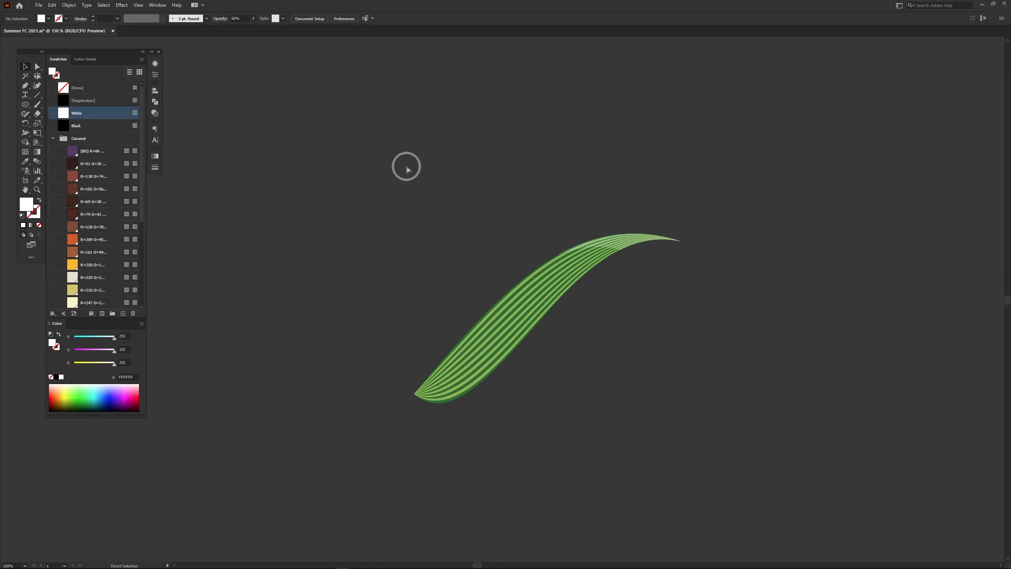
{"action": "left_click_drag", "start_coordinate": [416, 227], "coordinate": [591, 359]}
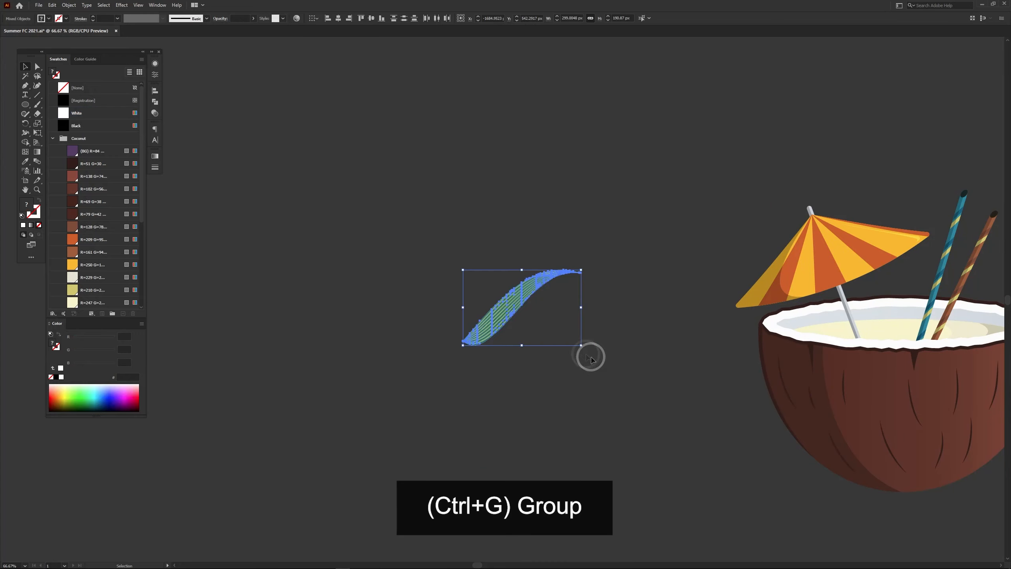
{"action": "right_click", "coordinate": [512, 309]}
{"action": "left_click", "coordinate": [535, 368]}
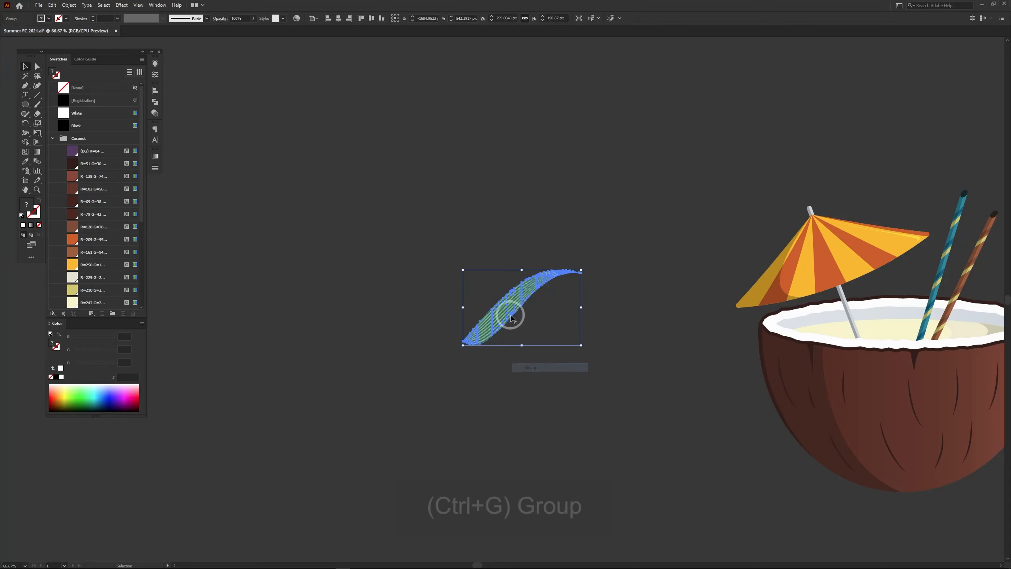
{"action": "left_click_drag", "start_coordinate": [510, 312], "coordinate": [550, 355]}
{"action": "left_click", "coordinate": [683, 349]}
- Paste a copy of the leaf in front and rotate it counterclockwise around the leaf's pointed base
{"action": "key", "text": "ctrl+equal"}
{"action": "key", "text": "ctrl+equal"}
{"action": "key", "text": "ctrl+equal"}
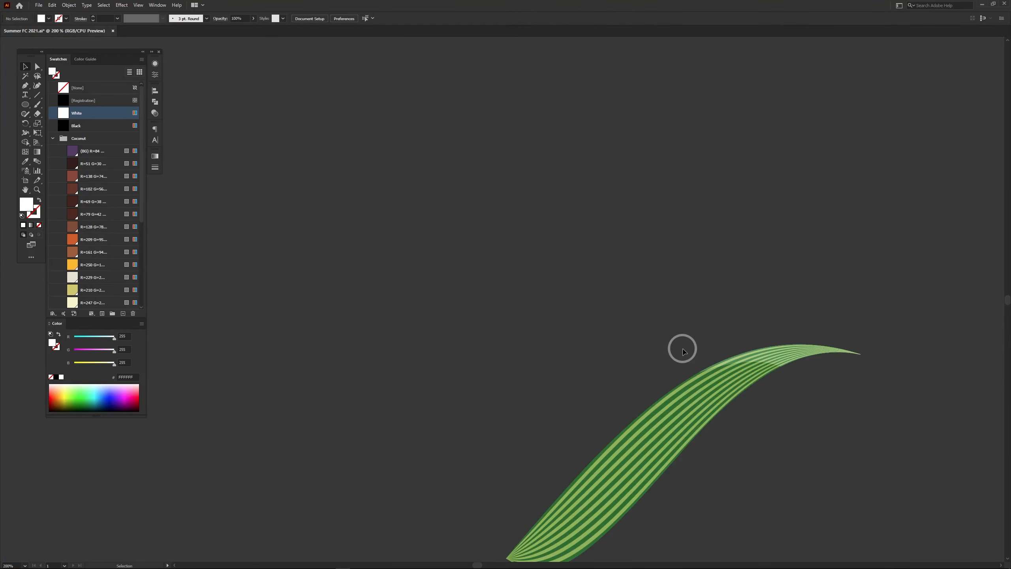
{"action": "left_click_drag", "start_coordinate": [682, 345], "coordinate": [528, 215]}
{"action": "key", "text": "v"}
{"action": "left_click", "coordinate": [642, 205]}
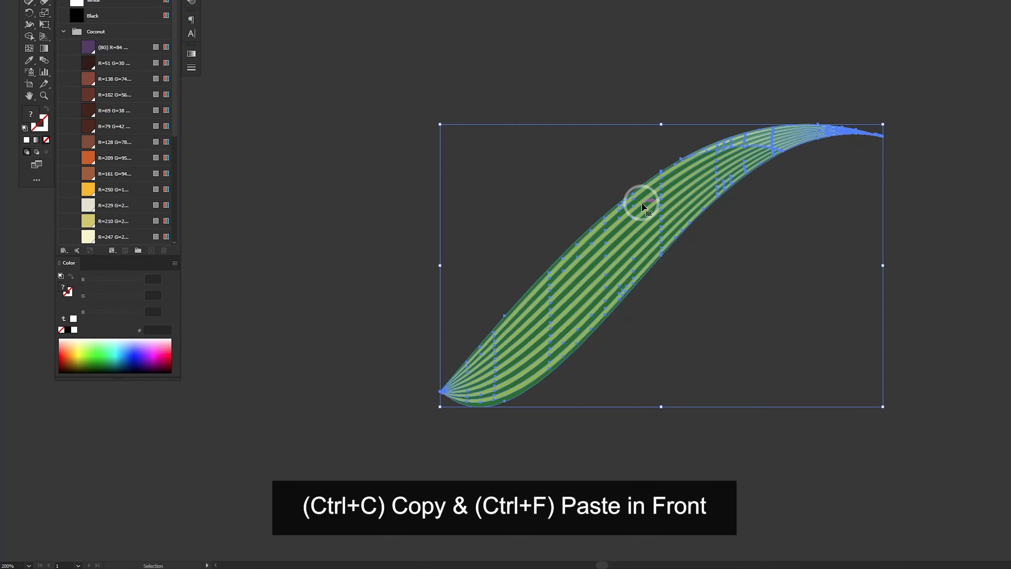
{"action": "key", "text": "ctrl+c"}
{"action": "key", "text": "ctrl+f"}
{"action": "key", "text": "a"}
{"action": "key", "text": "v"}
{"action": "key", "text": "r"}
{"action": "left_click", "coordinate": [445, 392]}
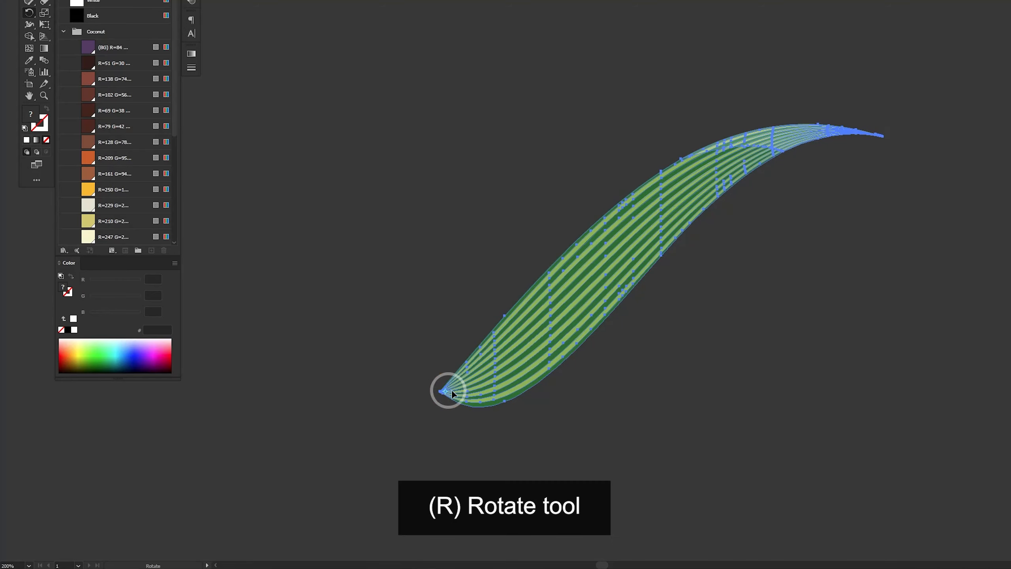
{"action": "left_click_drag", "start_coordinate": [802, 139], "coordinate": [752, 28]}
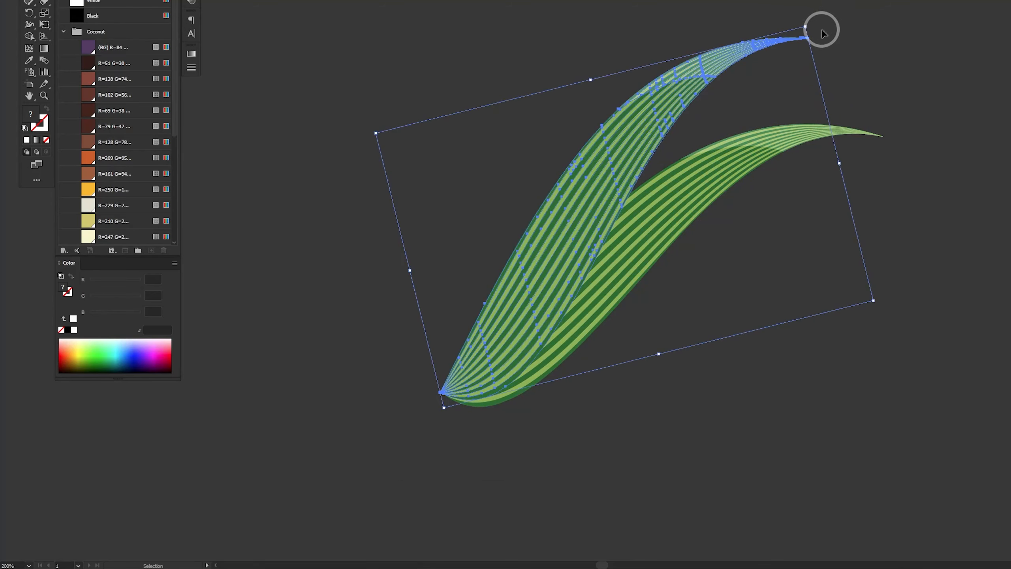
- Enlarge the rotated leaf copy from its base to about 292 × 287 px
{"action": "key", "text": "space"}
{"action": "left_click_drag", "start_coordinate": [869, 30], "coordinate": [828, 217]}
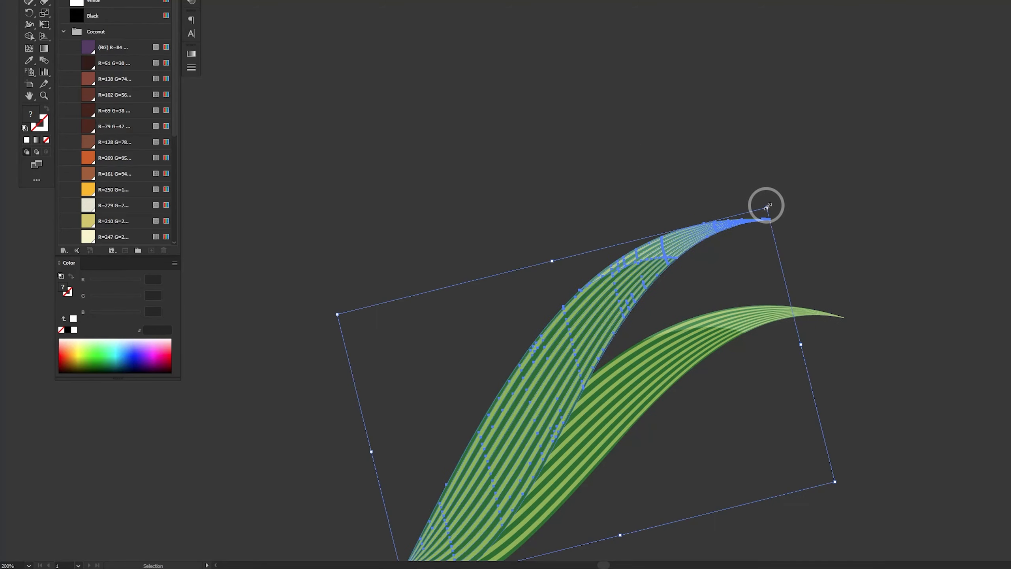
{"action": "left_click_drag", "start_coordinate": [766, 206], "coordinate": [939, 27]}
{"action": "key", "text": "ctrl+minus"}
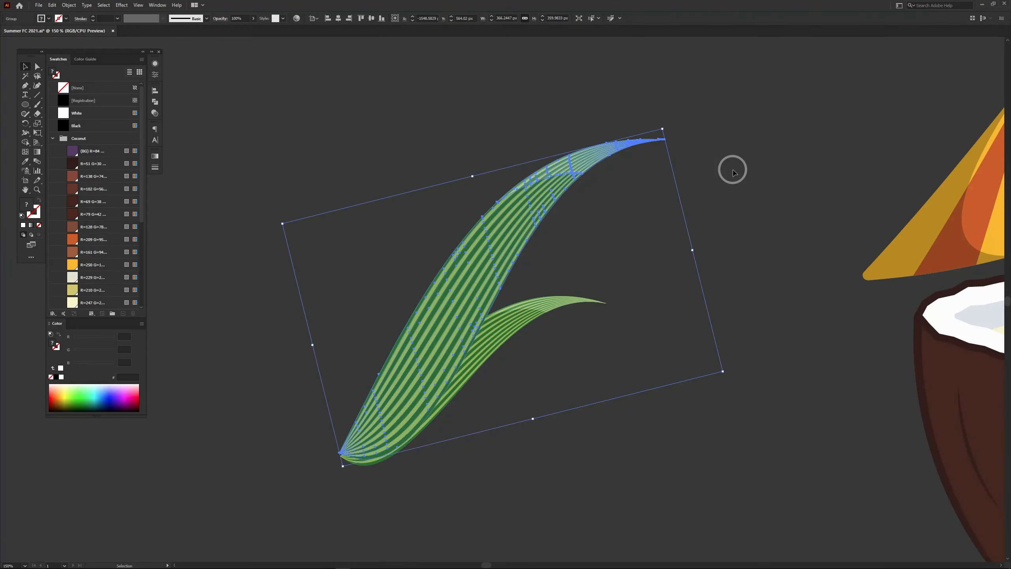
{"action": "left_click_drag", "start_coordinate": [669, 139], "coordinate": [603, 197]}
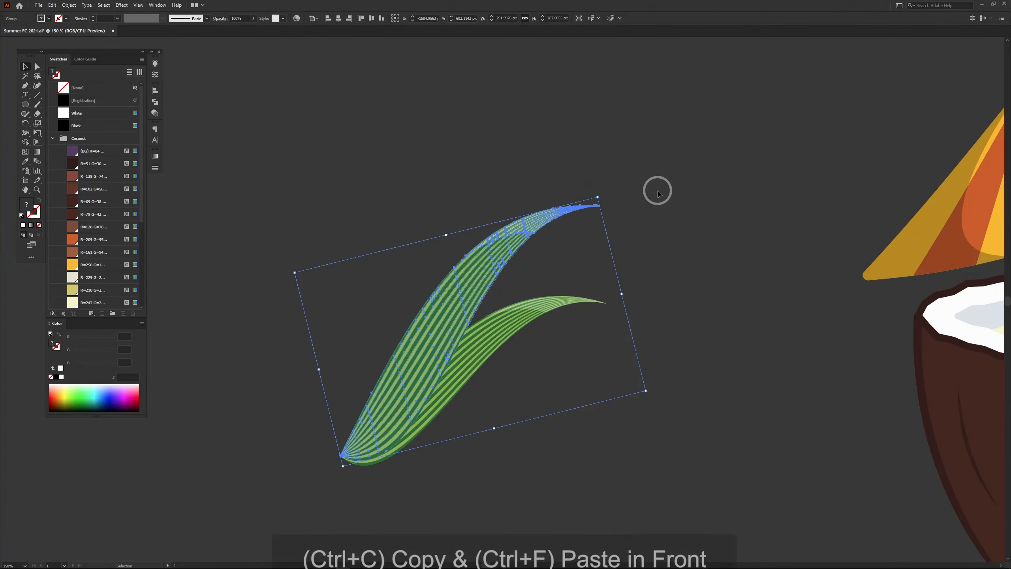
- Paste a copy of the second leaf in front, rotate it more upright around the shared base and enlarge it
{"action": "key", "text": "a"}
{"action": "key", "text": "ctrl+c"}
{"action": "key", "text": "ctrl+f"}
{"action": "key", "text": "r"}
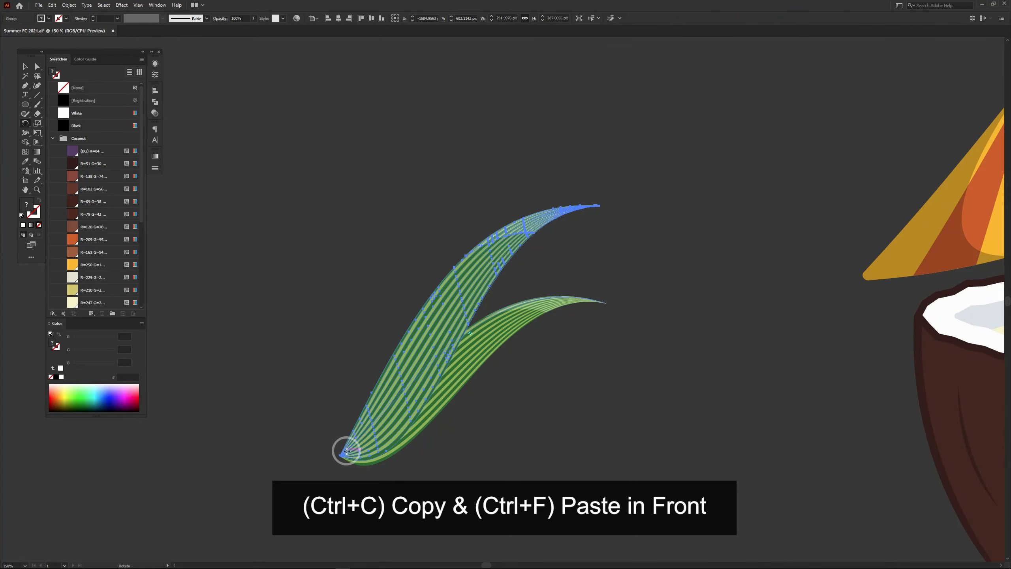
{"action": "left_click_drag", "start_coordinate": [567, 233], "coordinate": [562, 155]}
{"action": "key", "text": "ctrl"}
{"action": "key", "text": "r"}
{"action": "key", "text": "v"}
{"action": "left_click", "coordinate": [679, 174]}
{"action": "key", "text": "ctrl+minus"}
{"action": "key", "text": "ctrl+minus"}
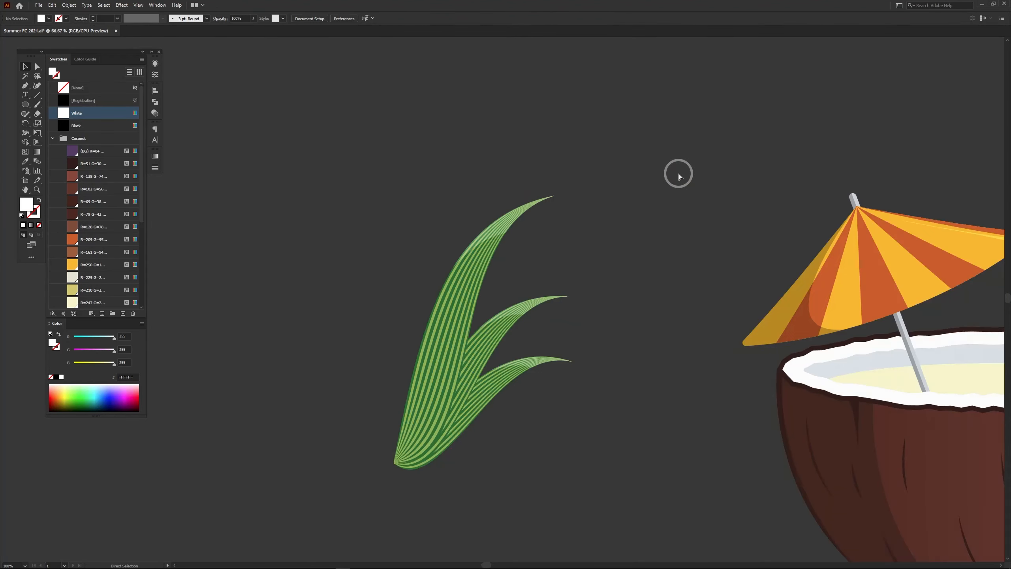
- Adjust the leaves' rotation and spread around their shared base, and shrink the lowest leaf to about 246 px wide
{"action": "left_click", "coordinate": [509, 244]}
{"action": "mouse_move", "coordinate": [536, 224]}
{"action": "left_mouse_down"}
{"action": "mouse_move", "coordinate": [535, 212]}
{"action": "mouse_move", "coordinate": [536, 295]}
{"action": "mouse_move", "coordinate": [546, 296]}
{"action": "mouse_move", "coordinate": [526, 293]}
{"action": "left_mouse_up"}
{"action": "key", "text": "r"}
{"action": "key", "text": "v"}
{"action": "left_click", "coordinate": [533, 339]}
{"action": "left_click_drag", "start_coordinate": [548, 338], "coordinate": [539, 348]}
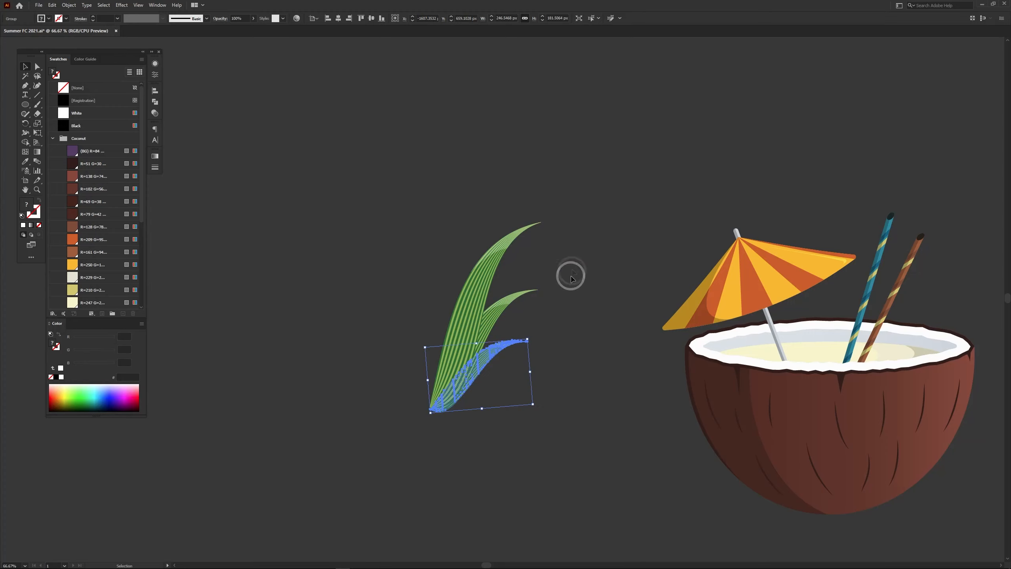
{"action": "left_click", "coordinate": [590, 232]}
- Move all three leaves onto the coconut's lower right side, tilting them outward and enlarging them to about 729 px wide
{"action": "left_click_drag", "start_coordinate": [595, 190], "coordinate": [410, 424]}
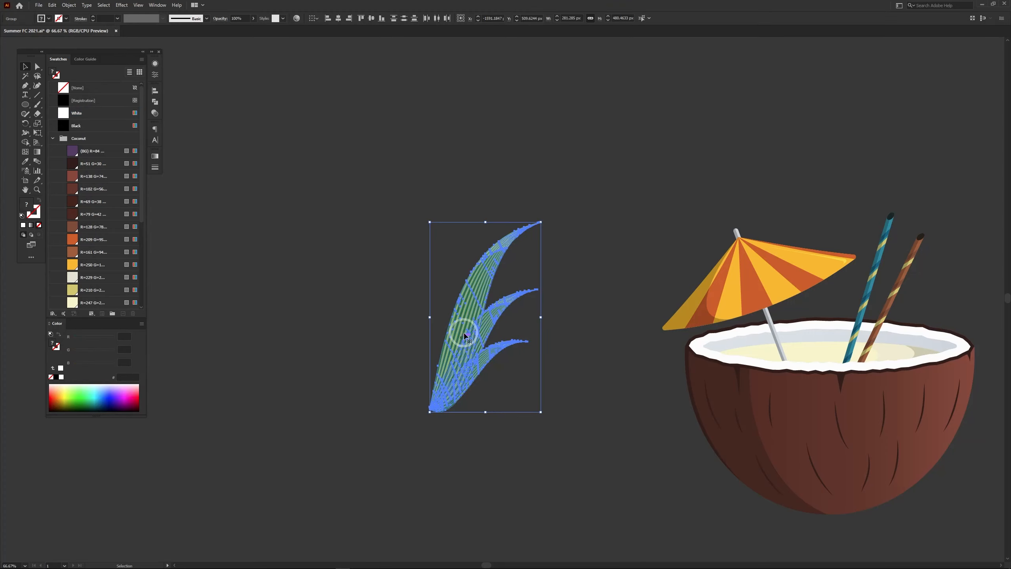
{"action": "left_click_drag", "start_coordinate": [466, 330], "coordinate": [836, 344]}
{"action": "left_click_drag", "start_coordinate": [815, 420], "coordinate": [352, 376]}
{"action": "left_click_drag", "start_coordinate": [377, 319], "coordinate": [418, 404]}
{"action": "left_click_drag", "start_coordinate": [488, 277], "coordinate": [661, 211]}
{"action": "key", "text": "r"}
- Group the three leaves and send them behind the coconut
{"action": "key", "text": "ctrl+g"}
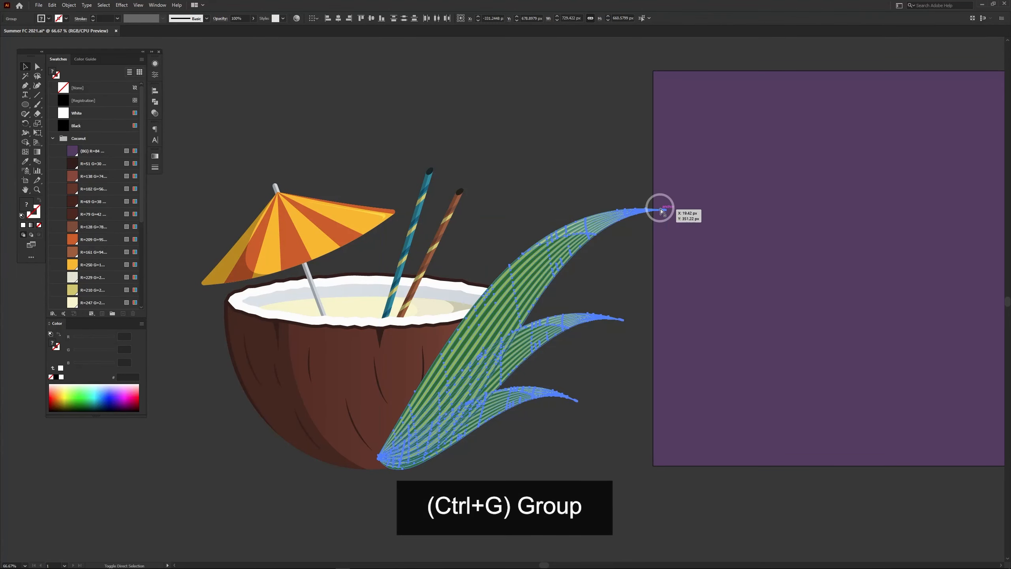
{"action": "key", "text": "ctrl+shift+bracketleft"}
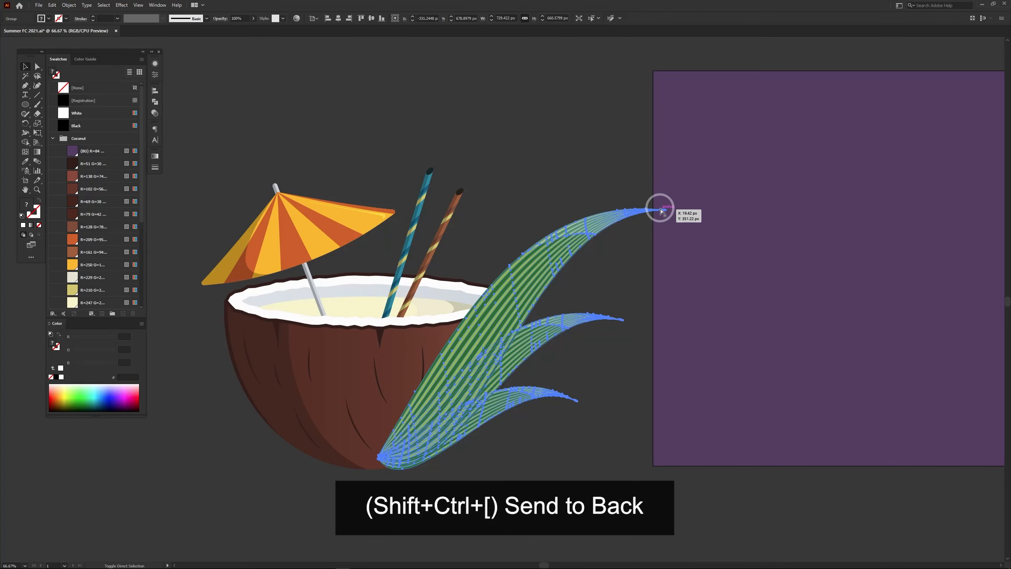
{"action": "left_click", "coordinate": [613, 169]}
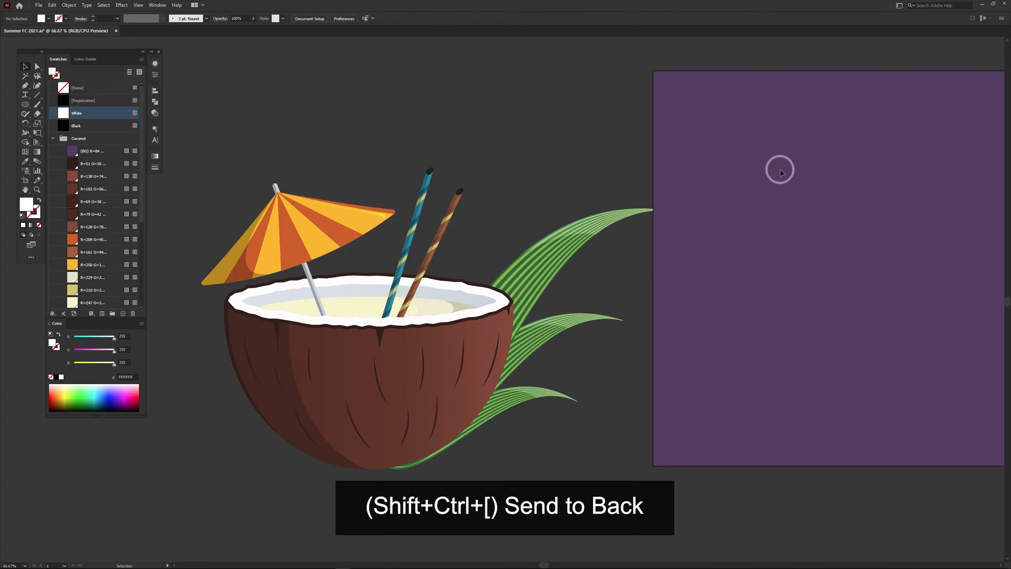
- Enlarge the leaf group slightly and nudge it up and to the right
{"action": "left_click_drag", "start_coordinate": [679, 151], "coordinate": [546, 434]}
{"action": "left_click_drag", "start_coordinate": [655, 338], "coordinate": [677, 339]}
{"action": "left_click_drag", "start_coordinate": [599, 229], "coordinate": [605, 220]}
{"action": "left_click", "coordinate": [620, 424]}
- Group the coconut, umbrella, straws and leaves together
{"action": "left_click_drag", "start_coordinate": [186, 172], "coordinate": [679, 472]}
{"action": "right_click", "coordinate": [392, 318]}
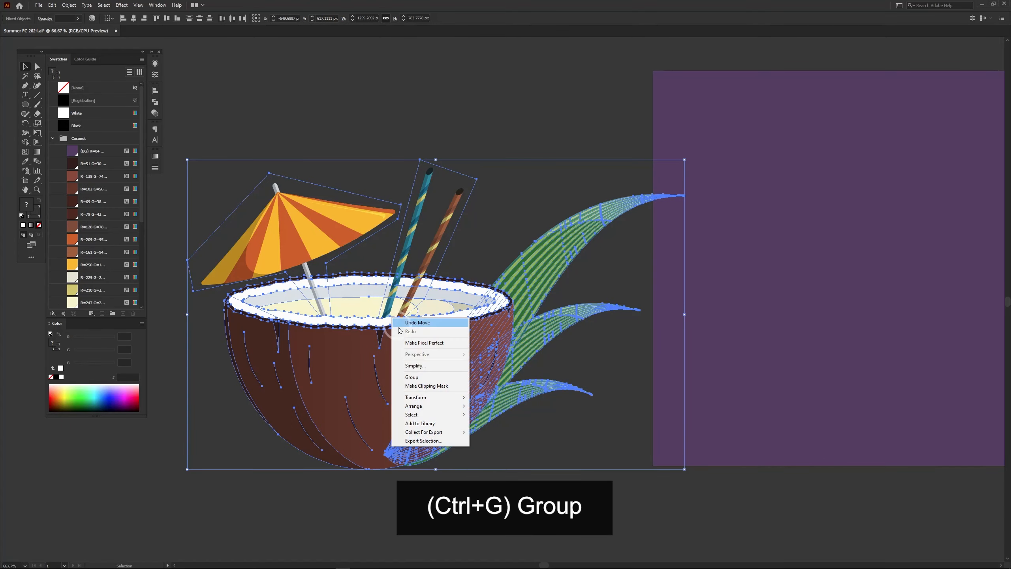
{"action": "left_click", "coordinate": [425, 376]}
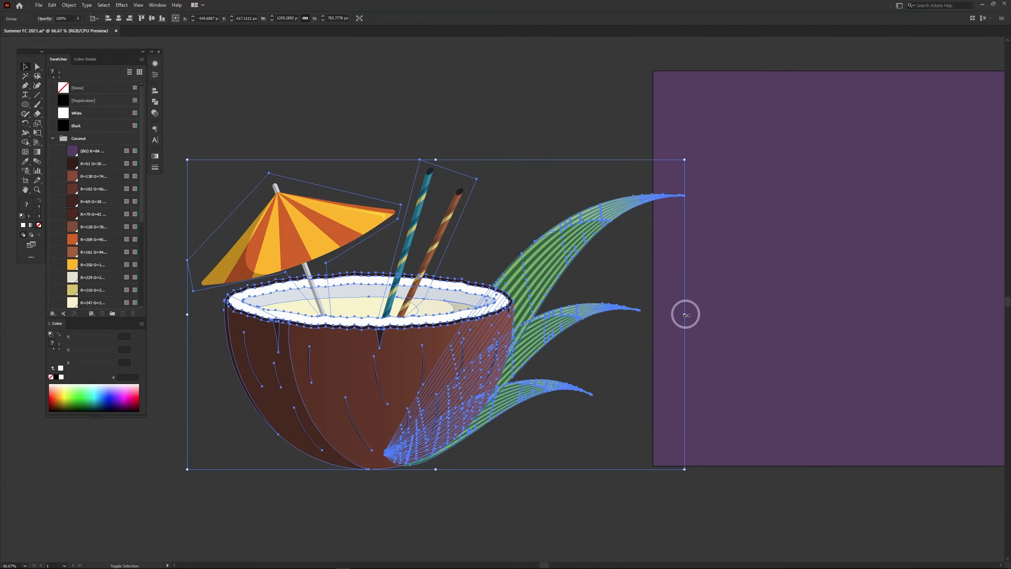
- Scale the complete drink group down slightly and place it on the purple background
{"action": "left_click_drag", "start_coordinate": [685, 315], "coordinate": [663, 316]}
{"action": "mouse_move", "coordinate": [447, 350]}
{"action": "left_mouse_down"}
{"action": "mouse_move", "coordinate": [605, 300]}
{"action": "mouse_move", "coordinate": [414, 318]}
{"action": "mouse_move", "coordinate": [920, 318]}
{"action": "left_mouse_up"}
{"action": "left_click", "coordinate": [597, 478]}
- Draw a slightly curved highlight line with a white stroke and no fill along the cocktail umbrella's lower front edge using the Pen tool
{"action": "key", "text": "ctrl+plus"}
{"action": "key", "text": "ctrl+plus"}
{"action": "key", "text": "ctrl+plus"}
{"action": "key", "text": "p"}
{"action": "left_click", "coordinate": [39, 200]}
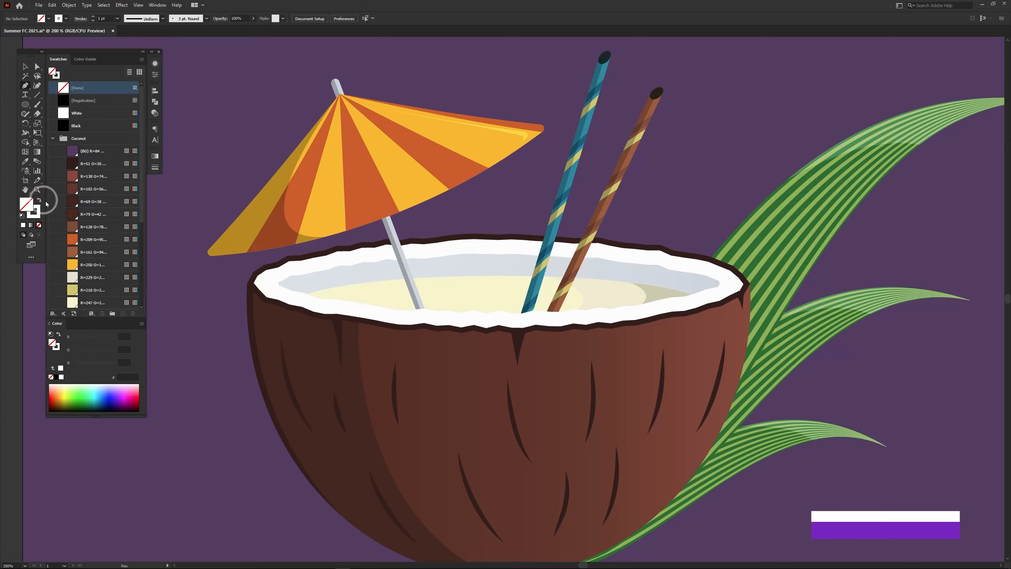
{"action": "left_click", "coordinate": [493, 158]}
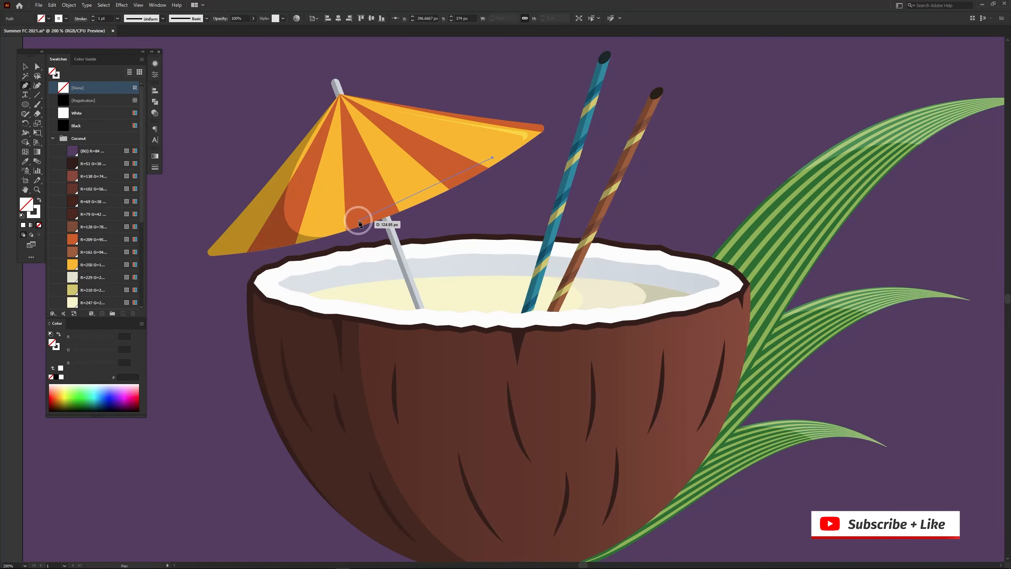
{"action": "left_click_drag", "start_coordinate": [356, 221], "coordinate": [284, 248]}
{"action": "key", "text": "v"}
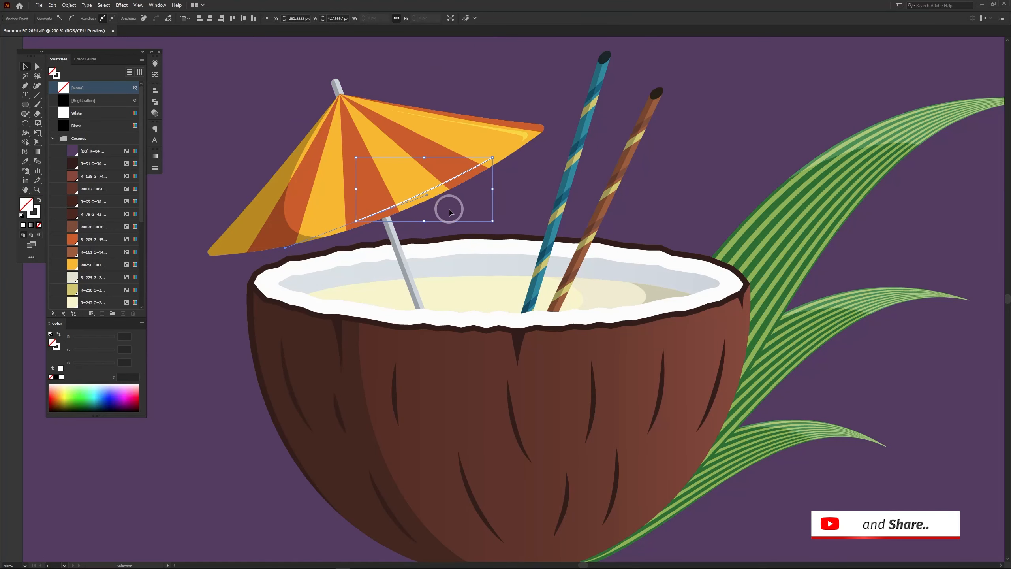
- Give the umbrella's white highlight line a width profile tapered at both ends and a stroke weight of 2 pt
{"action": "left_click", "coordinate": [157, 175]}
{"action": "left_click", "coordinate": [193, 163]}
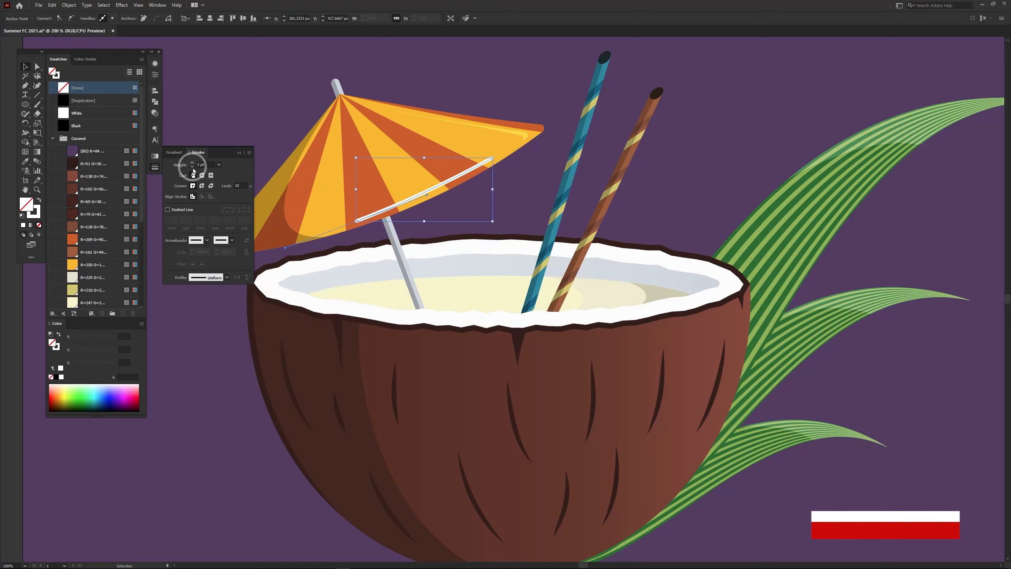
{"action": "left_click", "coordinate": [217, 277]}
{"action": "left_click", "coordinate": [219, 289]}
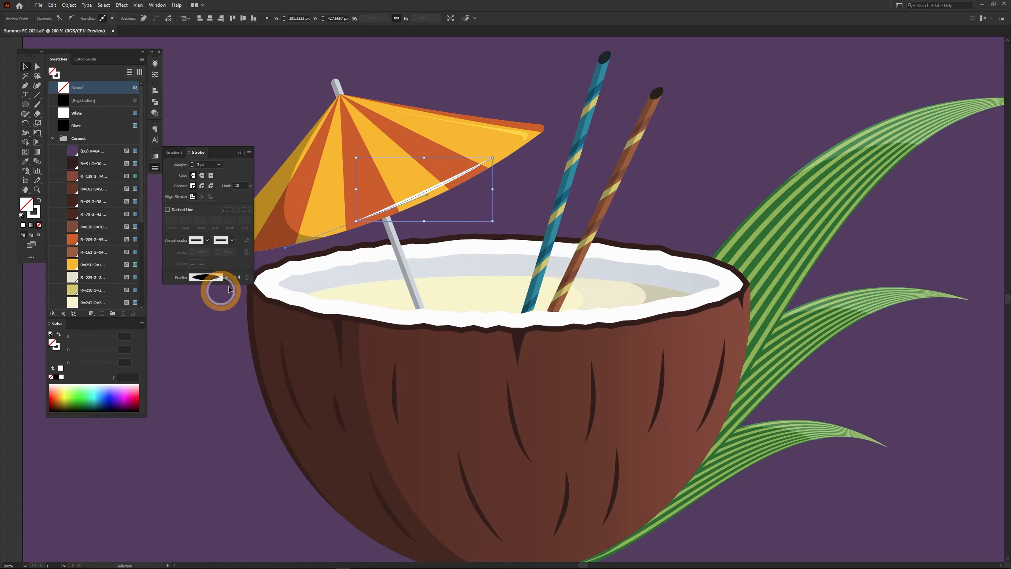
{"action": "left_click", "coordinate": [192, 167]}
{"action": "left_click", "coordinate": [528, 196]}
{"action": "left_click", "coordinate": [155, 167]}
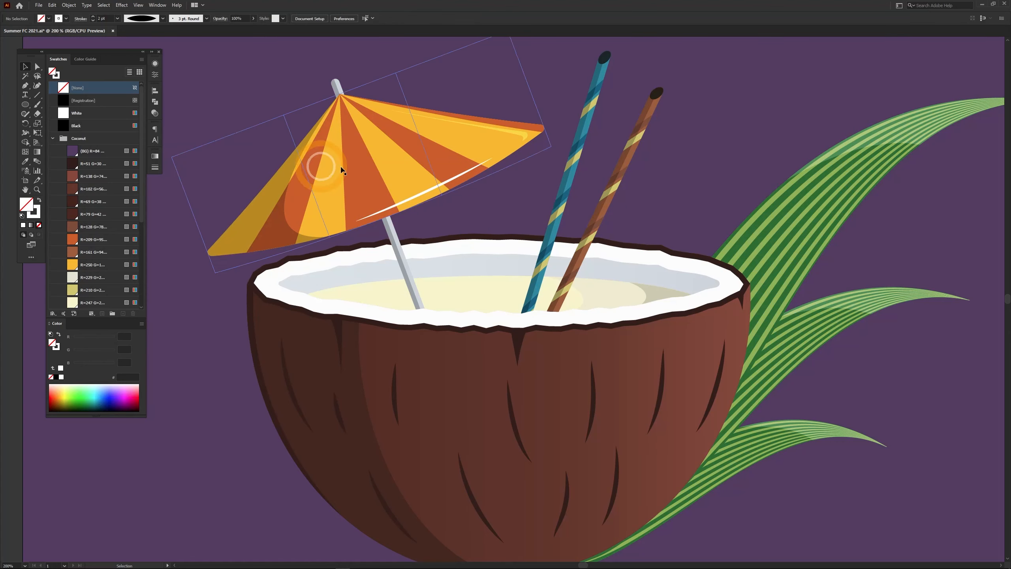
{"action": "scroll", "coordinate": [530, 185], "scroll_direction": "down", "scroll_amount": 2}
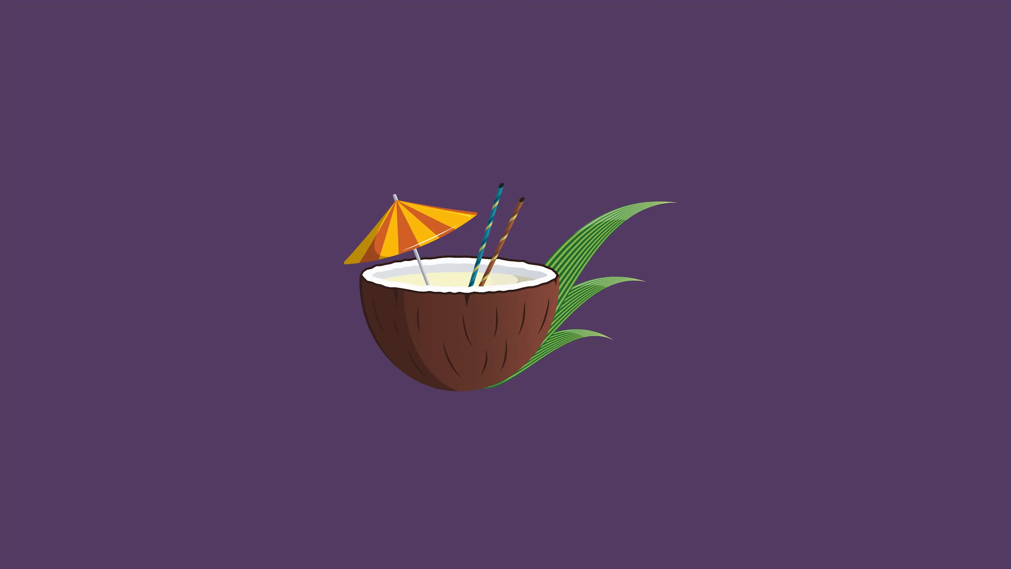